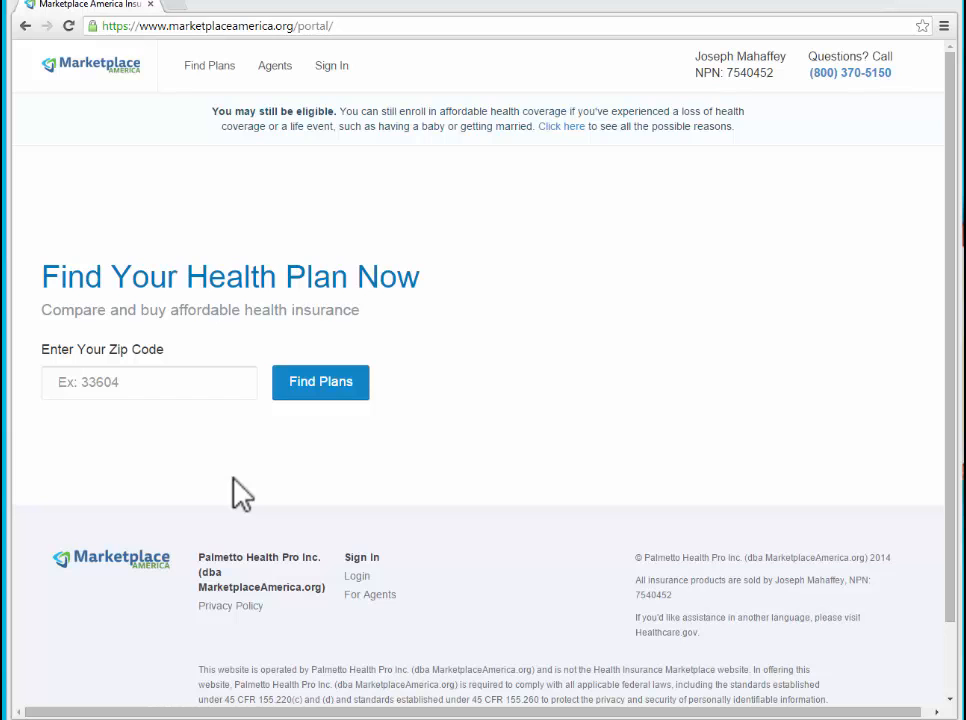
Enter zip code 29601 to load plan results for Greenville County, South Carolina.
click(156, 386)
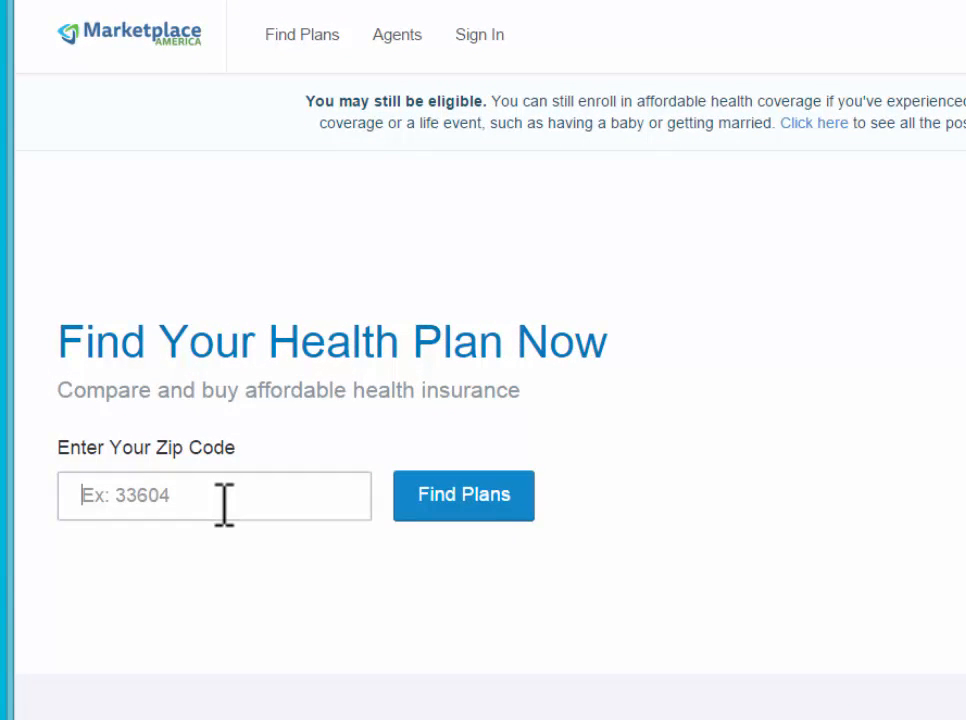
text(29601)
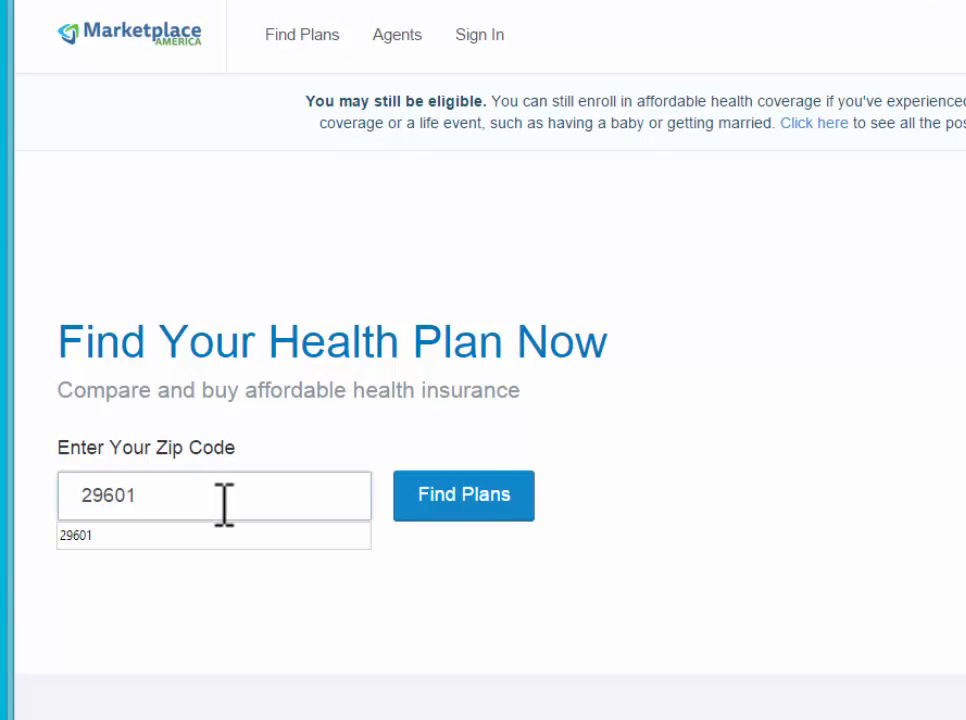
key(Return)
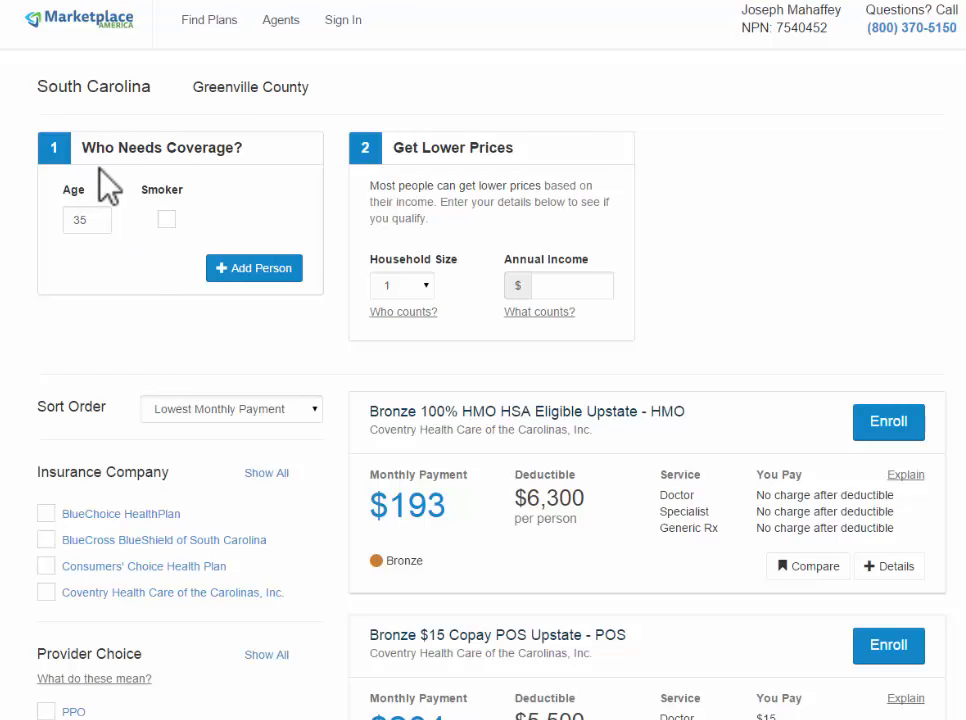
Change the first person's age from 35 to 45 and add three more people aged 42, 15 and 9.
click(94, 220)
key(BackSpace)
key(BackSpace)
text(4)
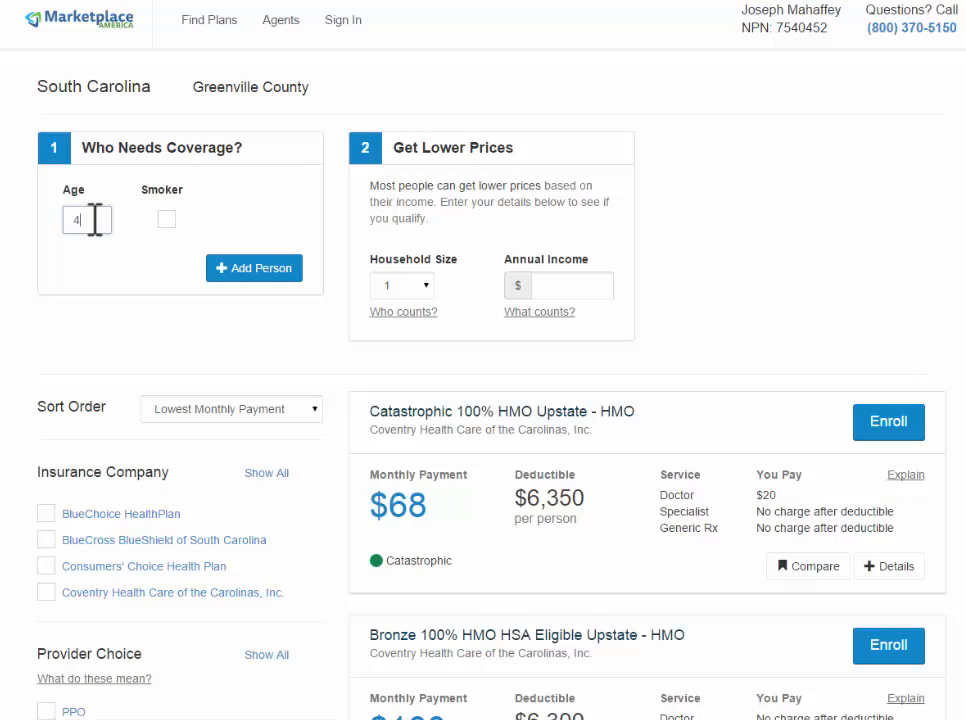
text(5)
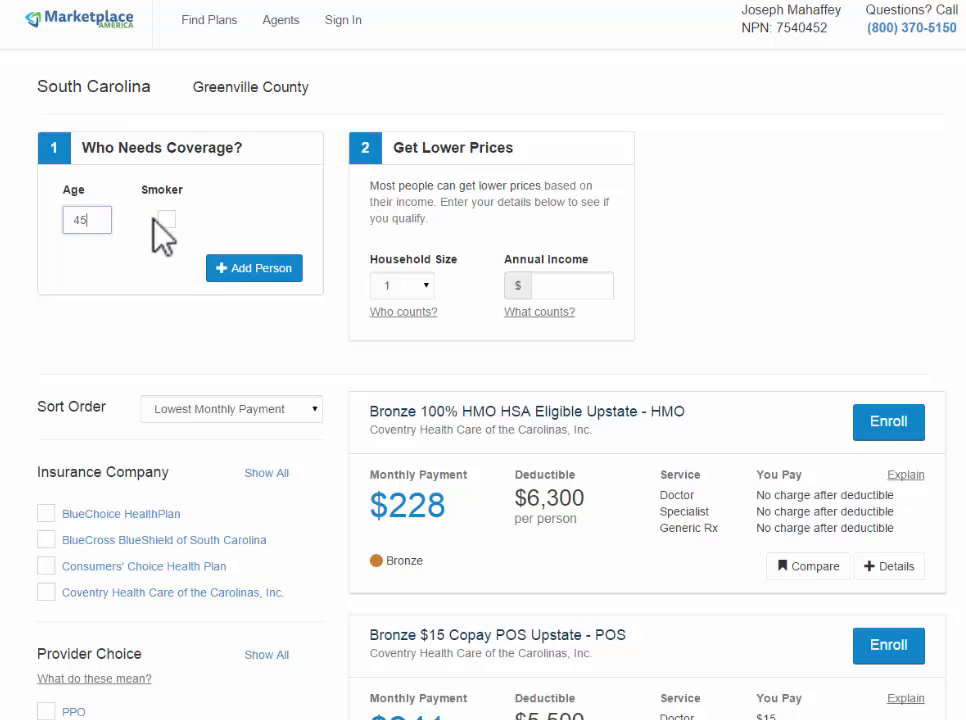
click(252, 277)
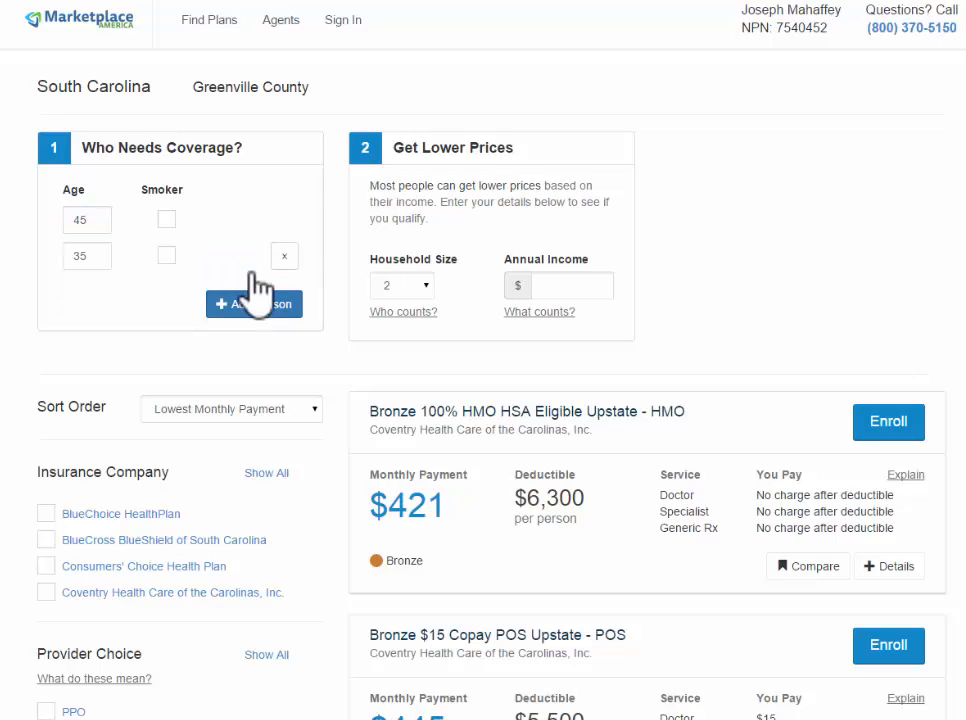
drag(95, 257, 49, 256)
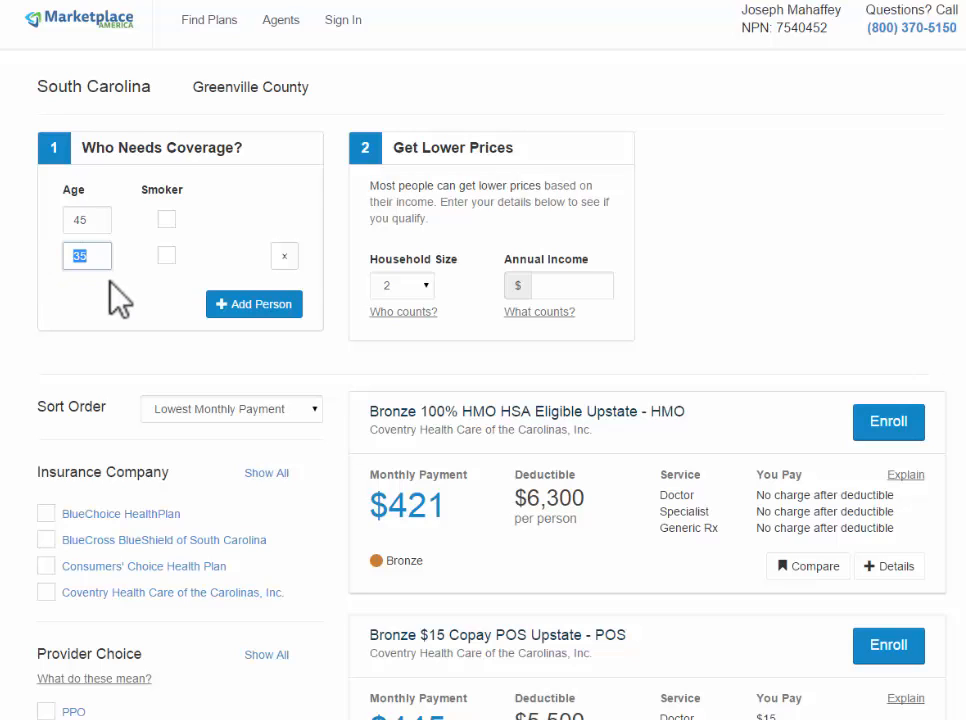
text(42)
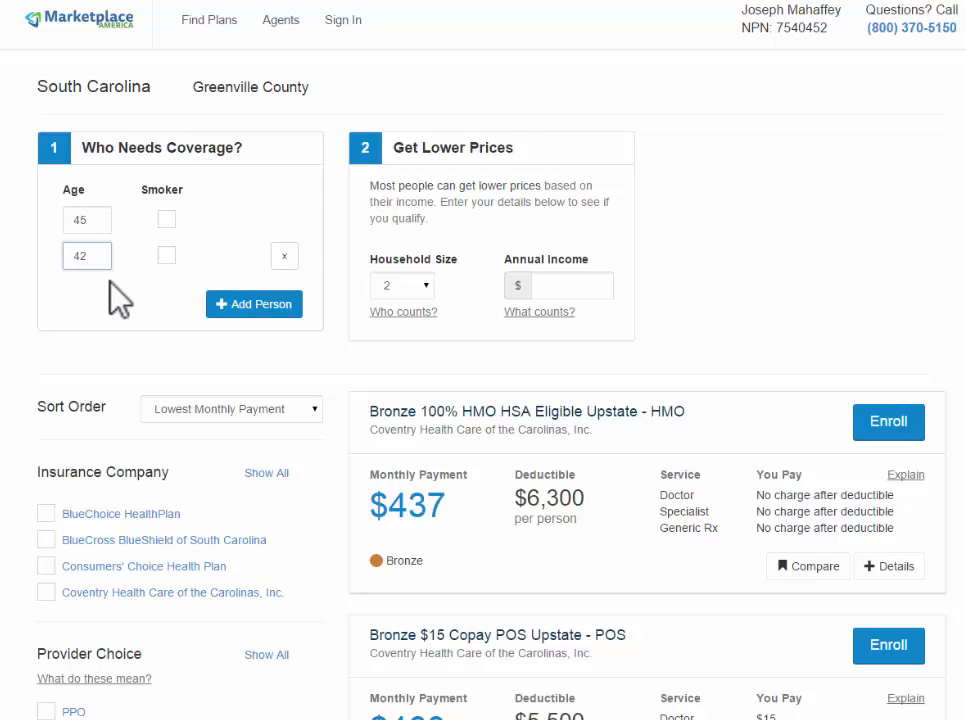
click(240, 310)
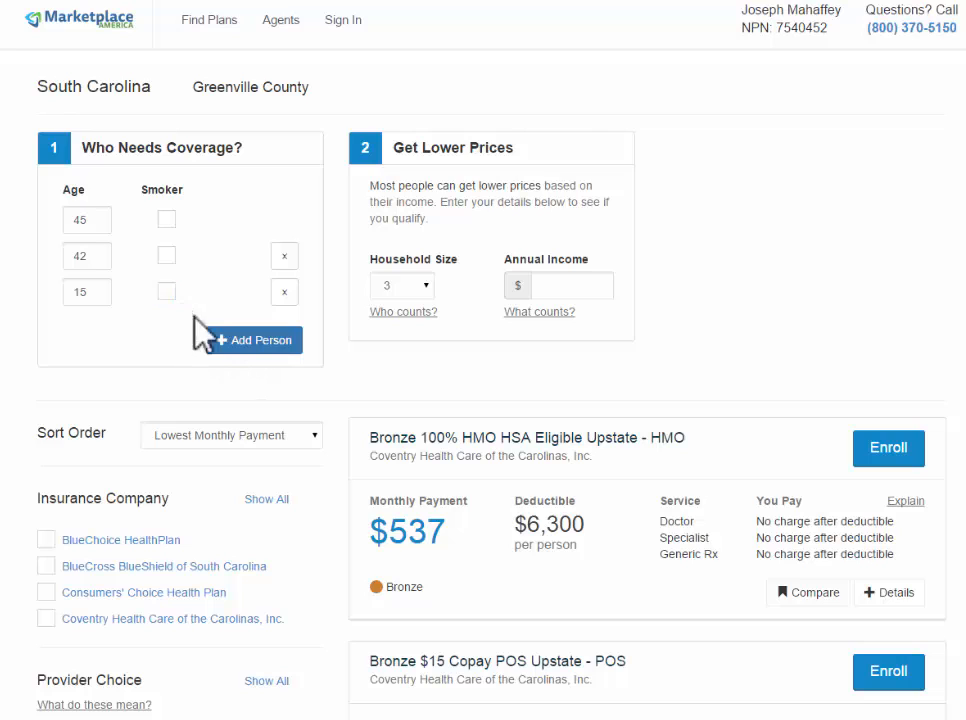
click(240, 350)
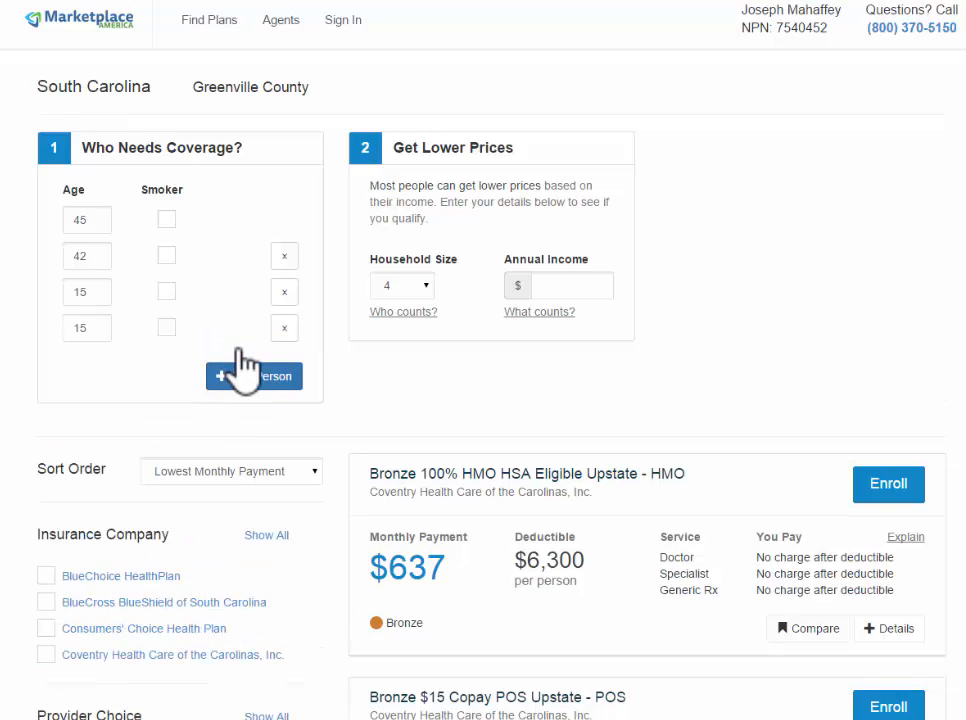
double_click(99, 328)
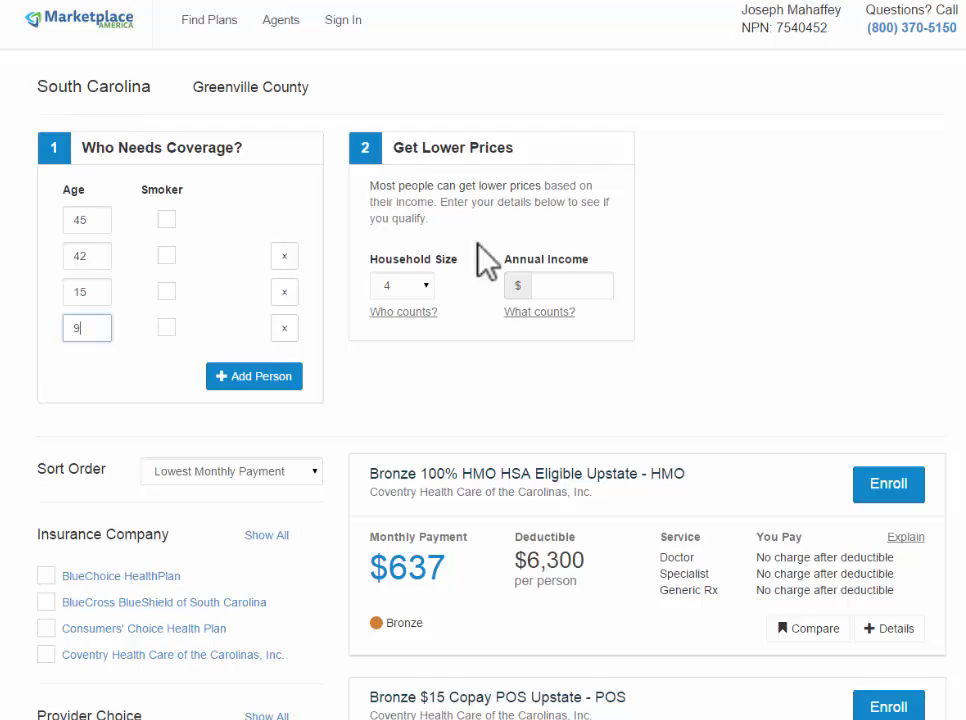
mouse_move(427, 290)
Keep household size at 4 and enter an annual income of 65,000.
click(428, 285)
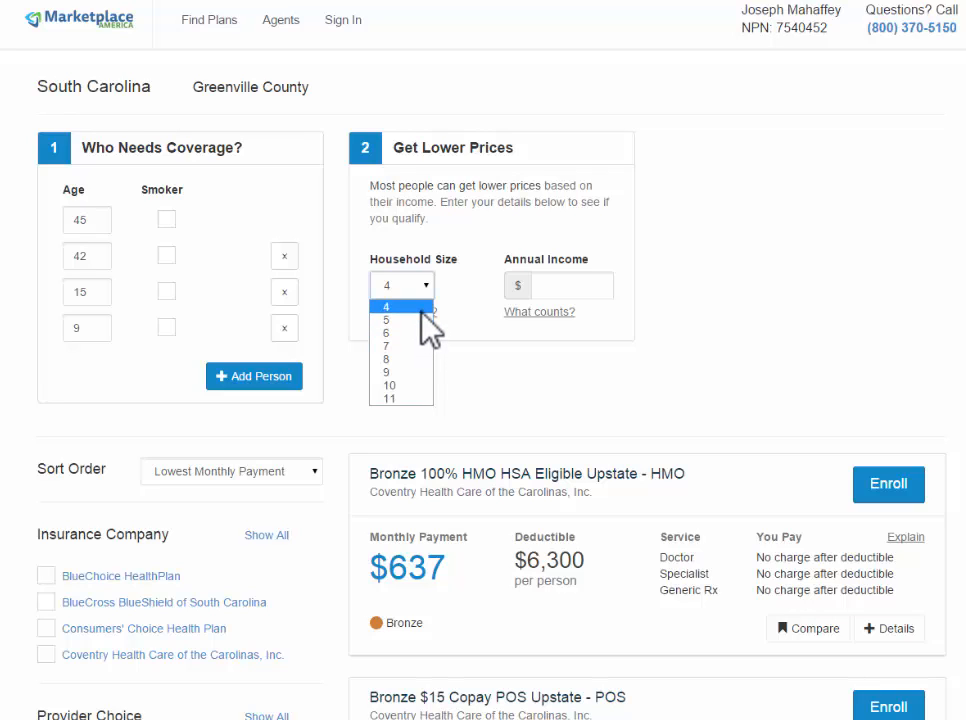
click(420, 307)
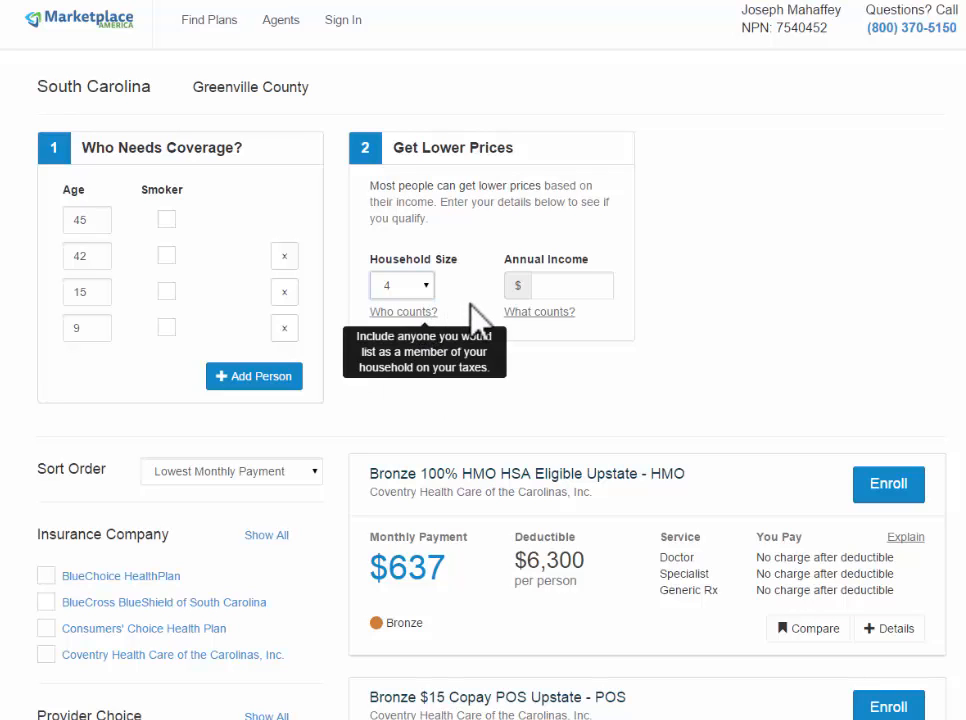
click(559, 287)
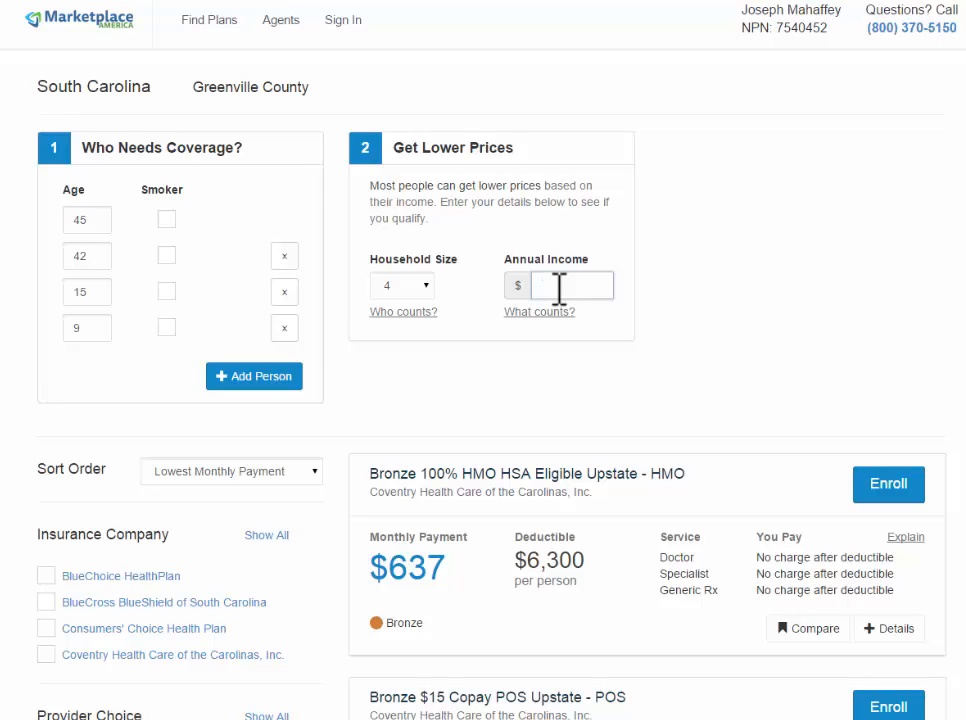
text(65)
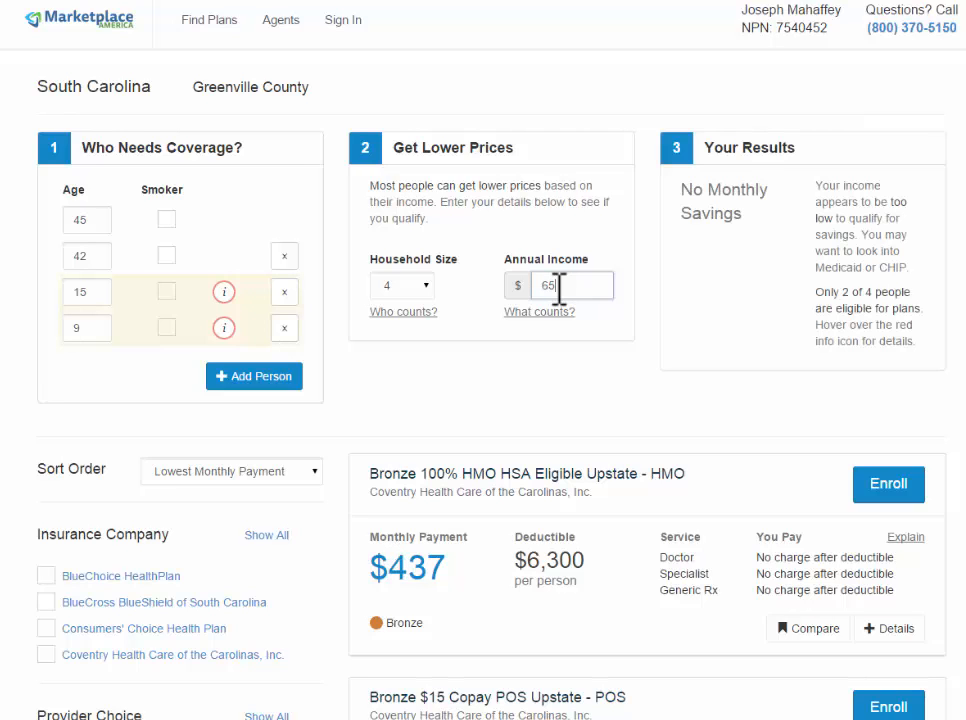
text(,000)
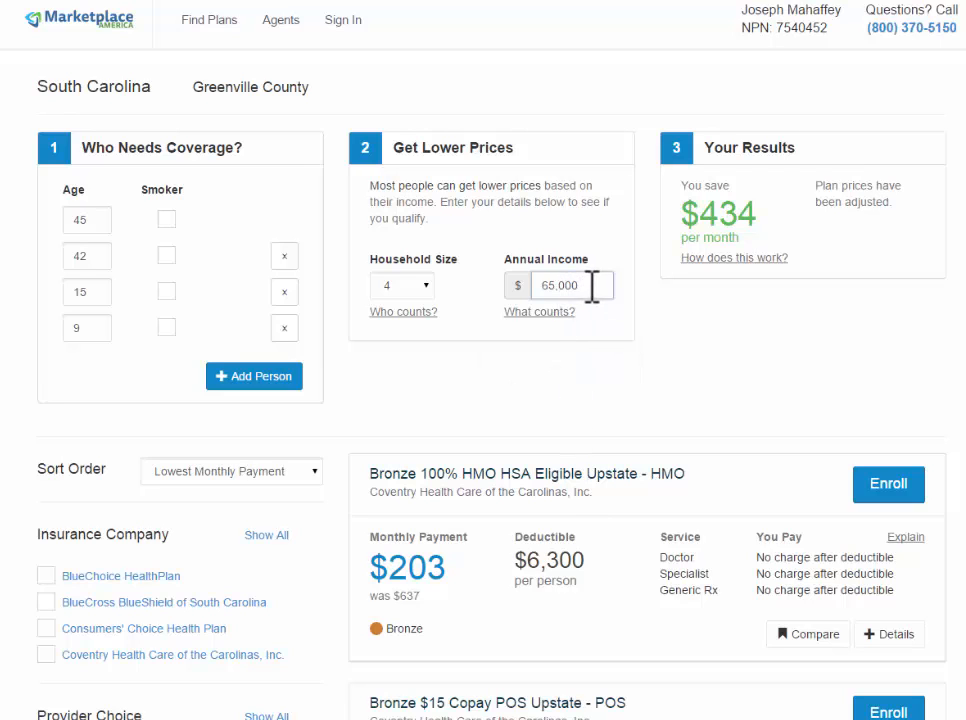
Try 45,000 as the annual income, then change it back to 65,000.
drag(595, 285, 553, 299)
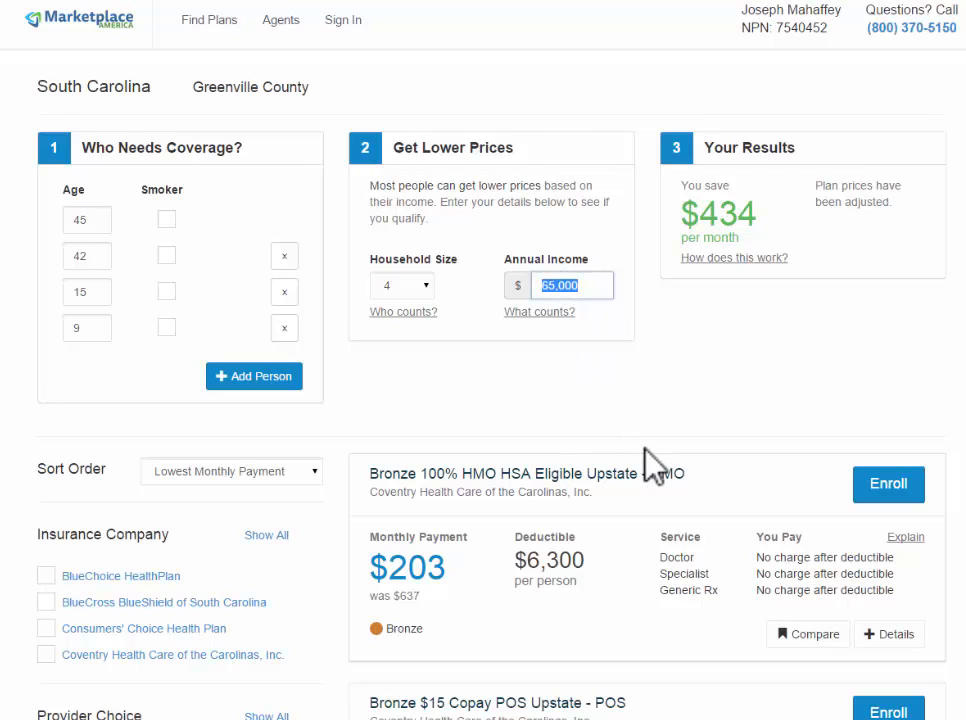
text(45,000)
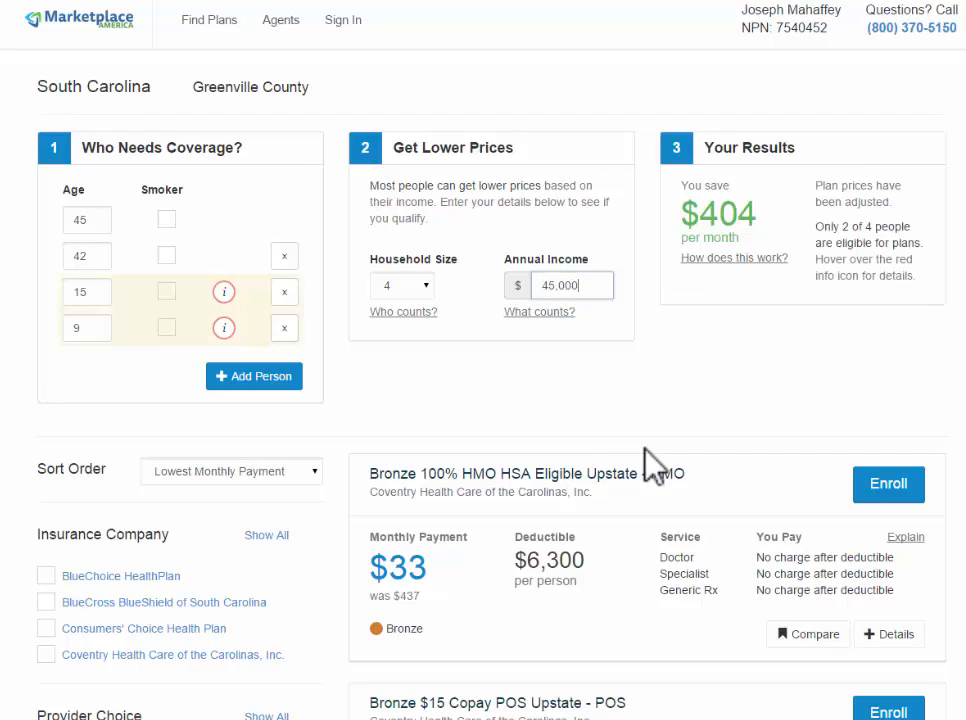
click(578, 425)
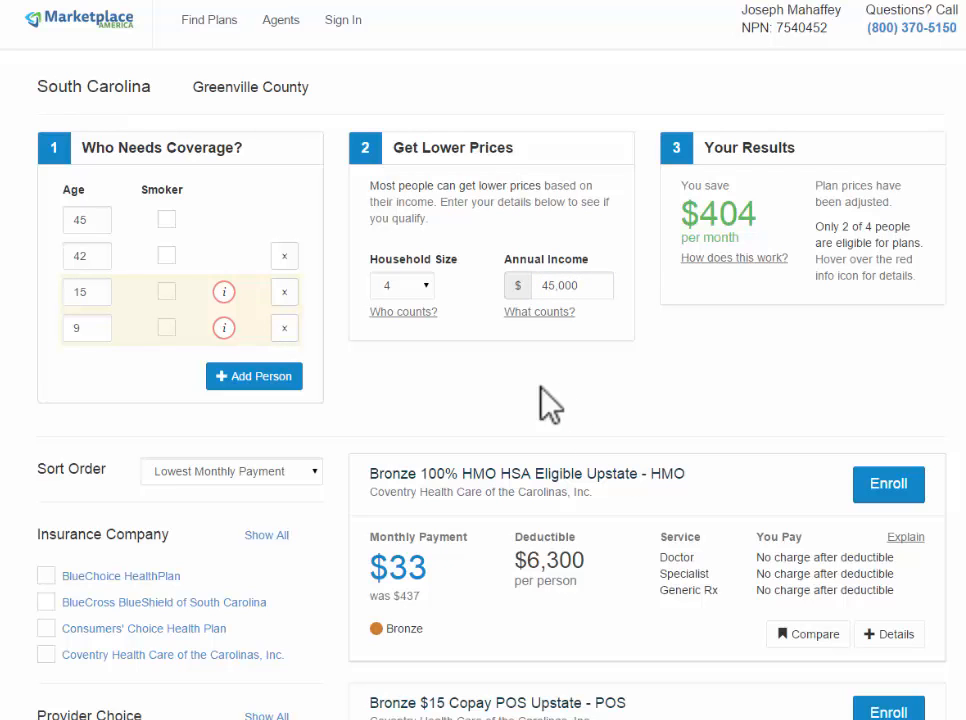
mouse_move(228, 306)
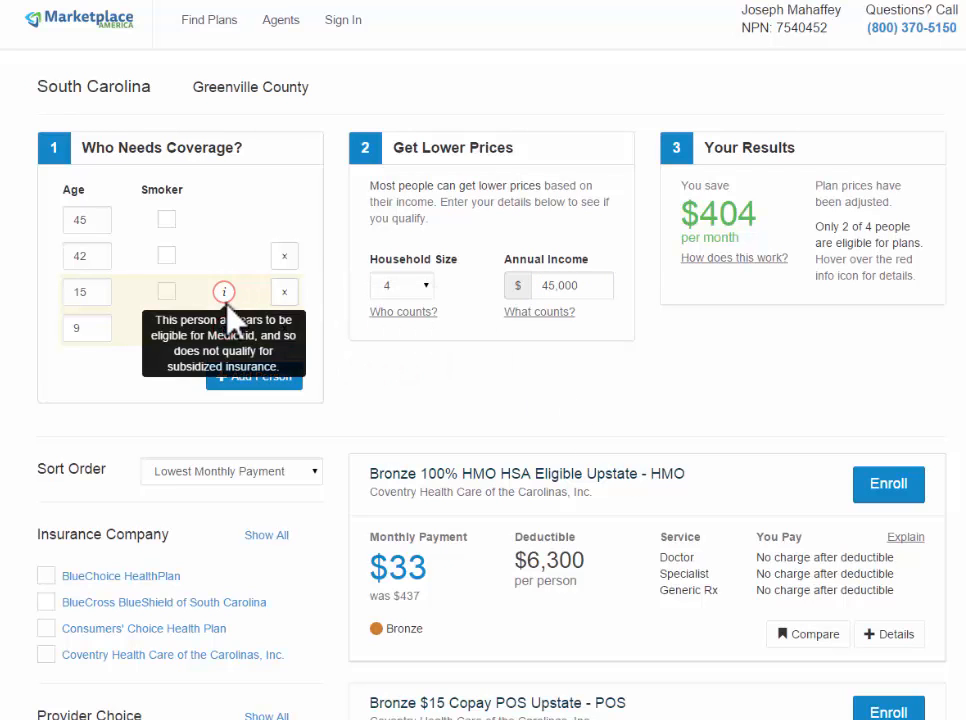
mouse_move(226, 330)
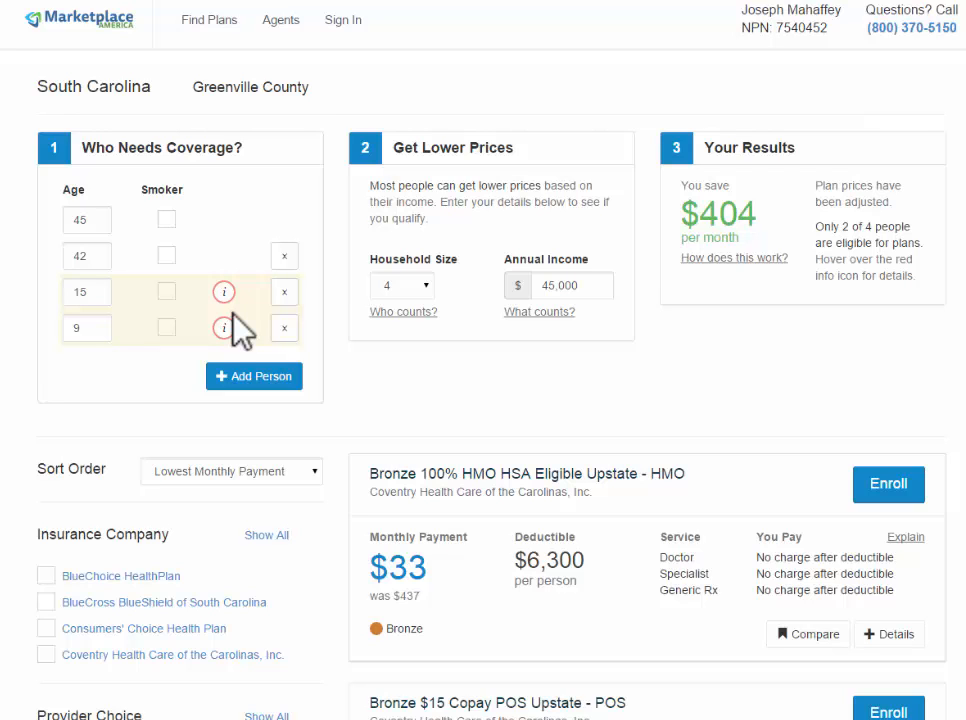
click(549, 288)
key(BackSpace)
text(6)
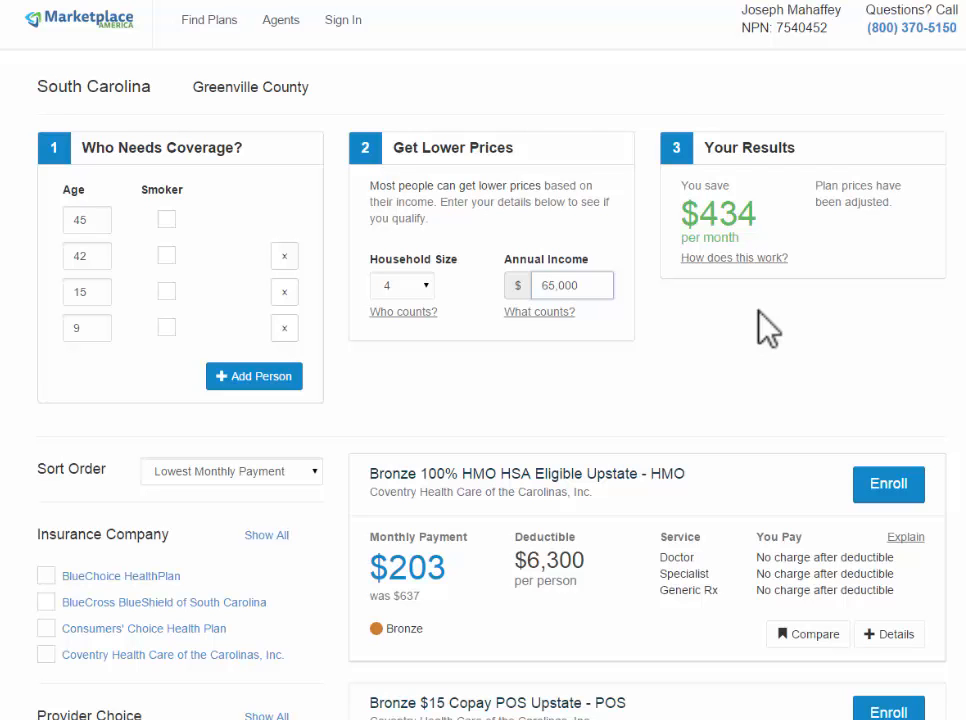
Compare Bronze $15 Copay POS Upstate and Silver $10 Copay POS Upstate side by side.
scroll(720, 380, down, 3)
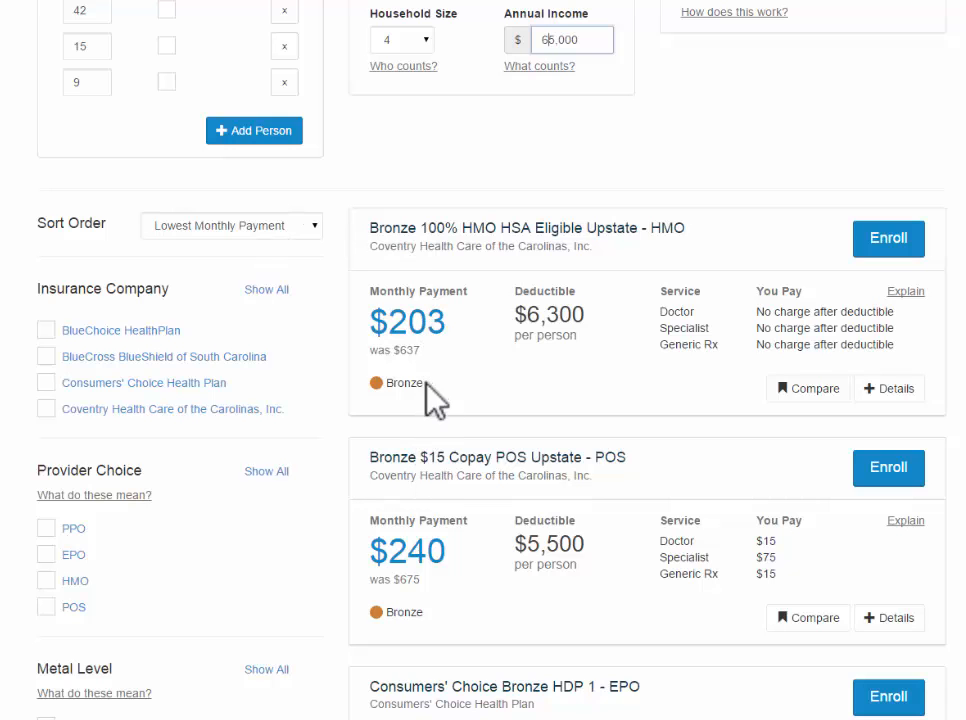
scroll(418, 530, down, 1)
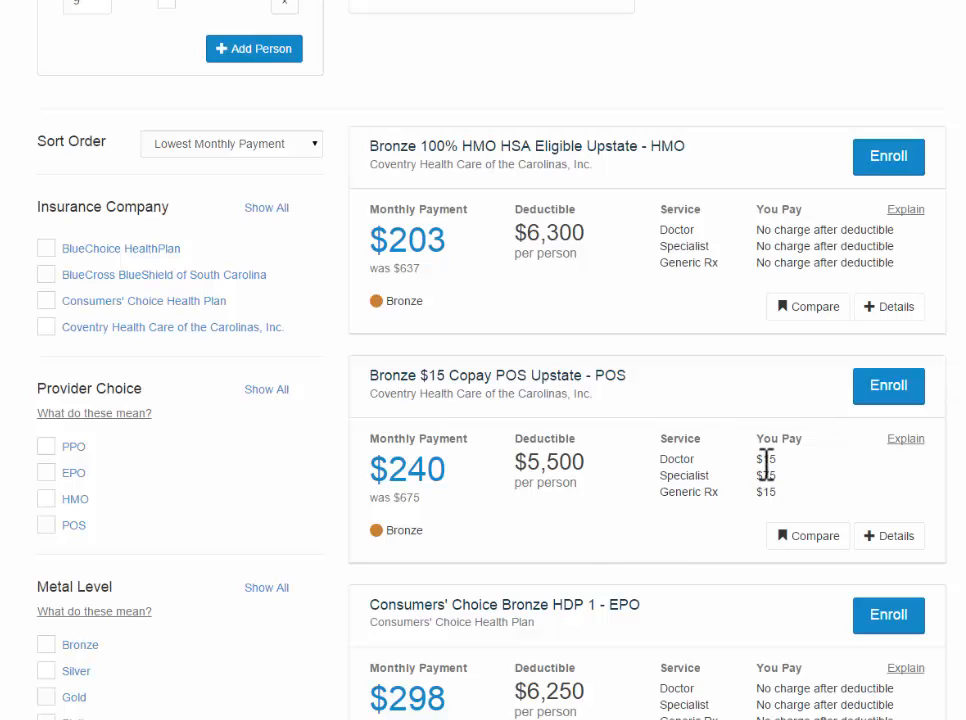
click(900, 541)
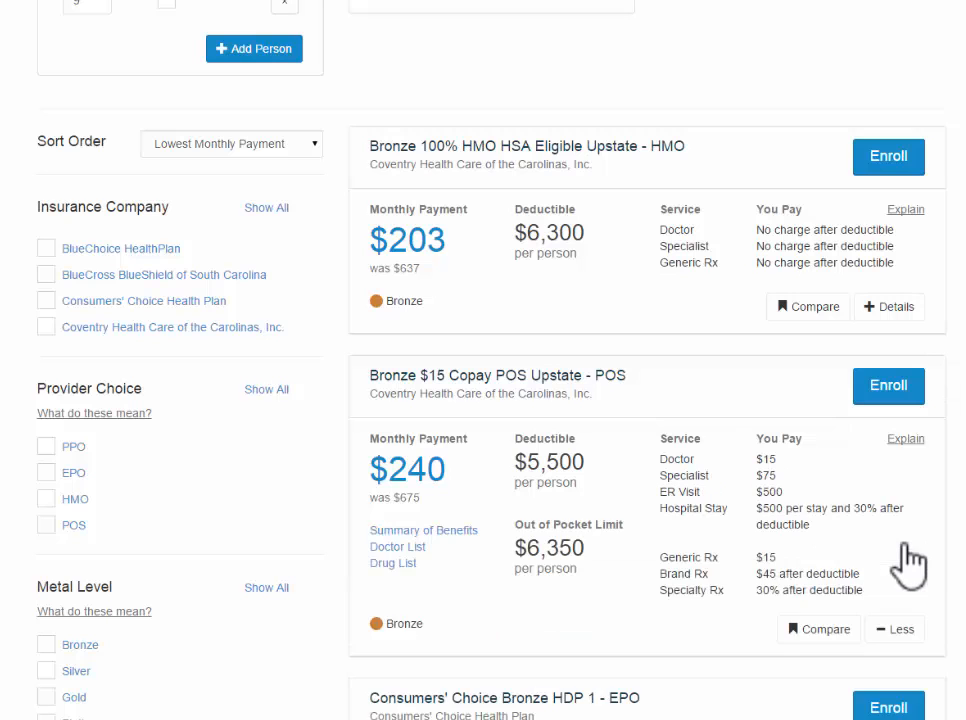
scroll(830, 640, down, 1)
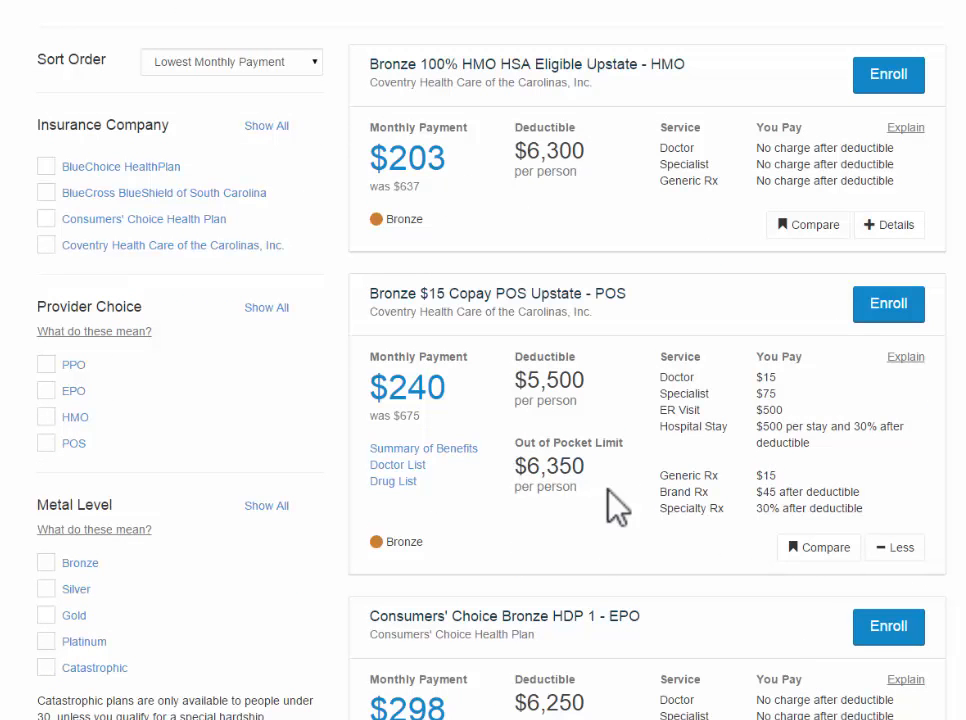
click(805, 550)
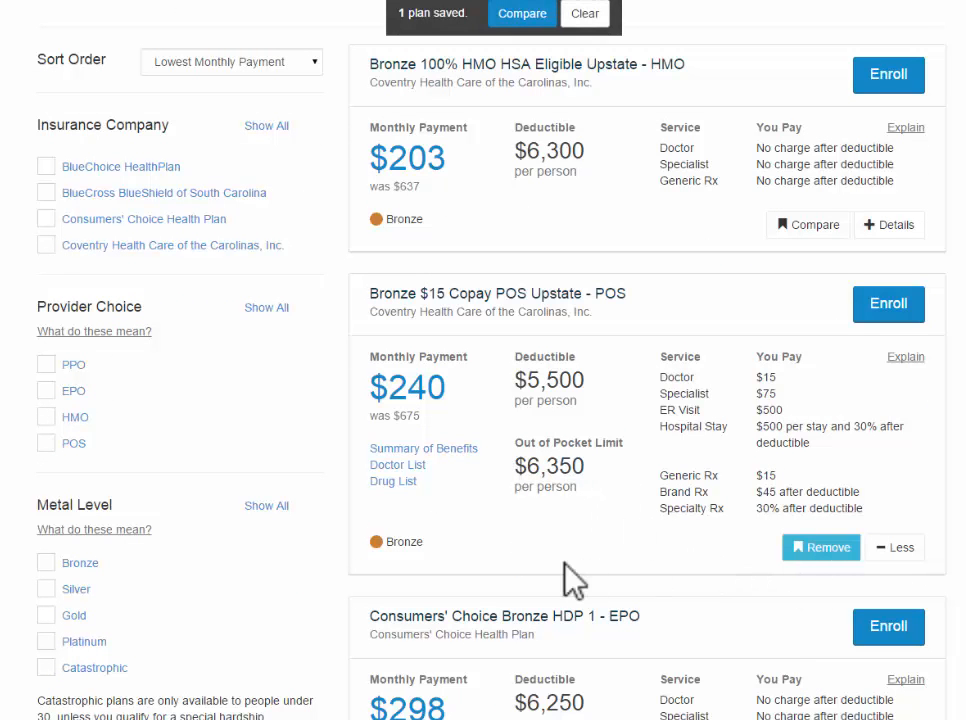
scroll(573, 580, down, 15)
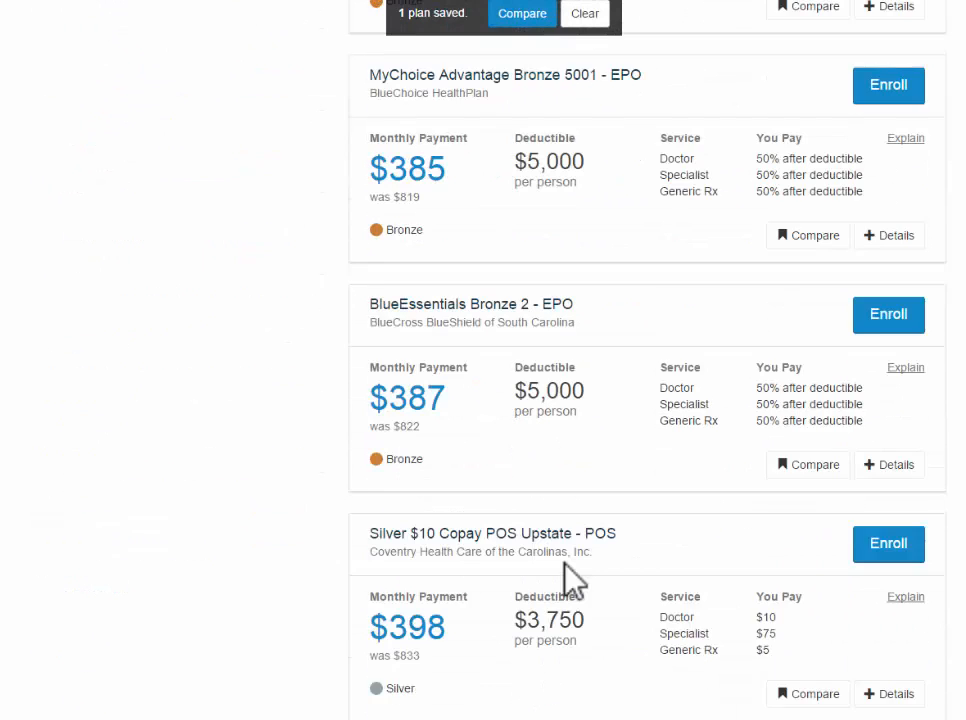
scroll(573, 580, down, 3)
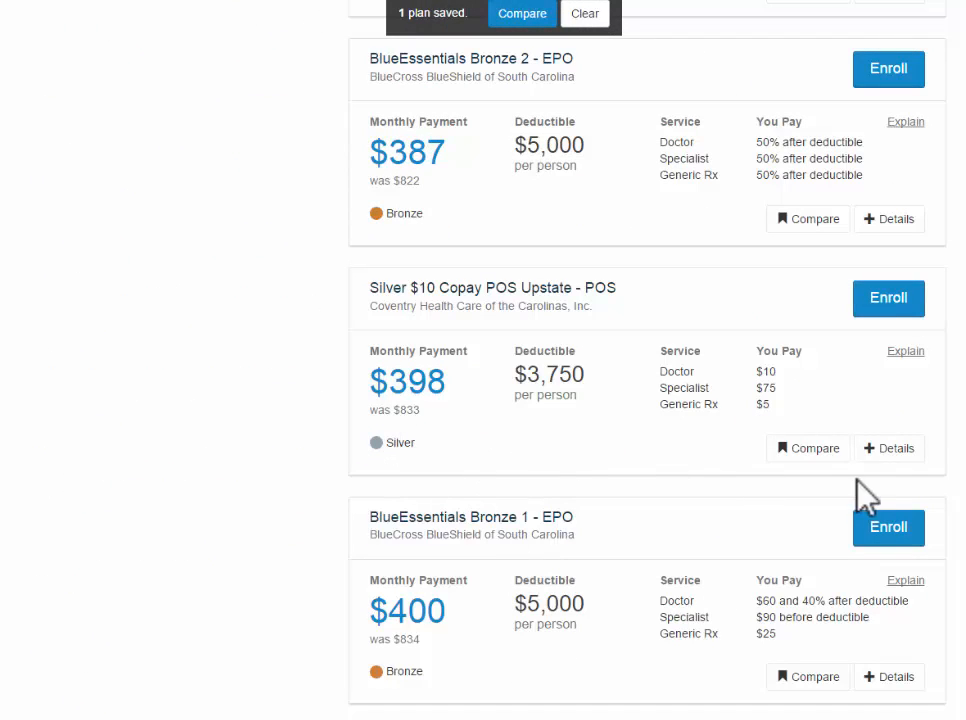
click(806, 448)
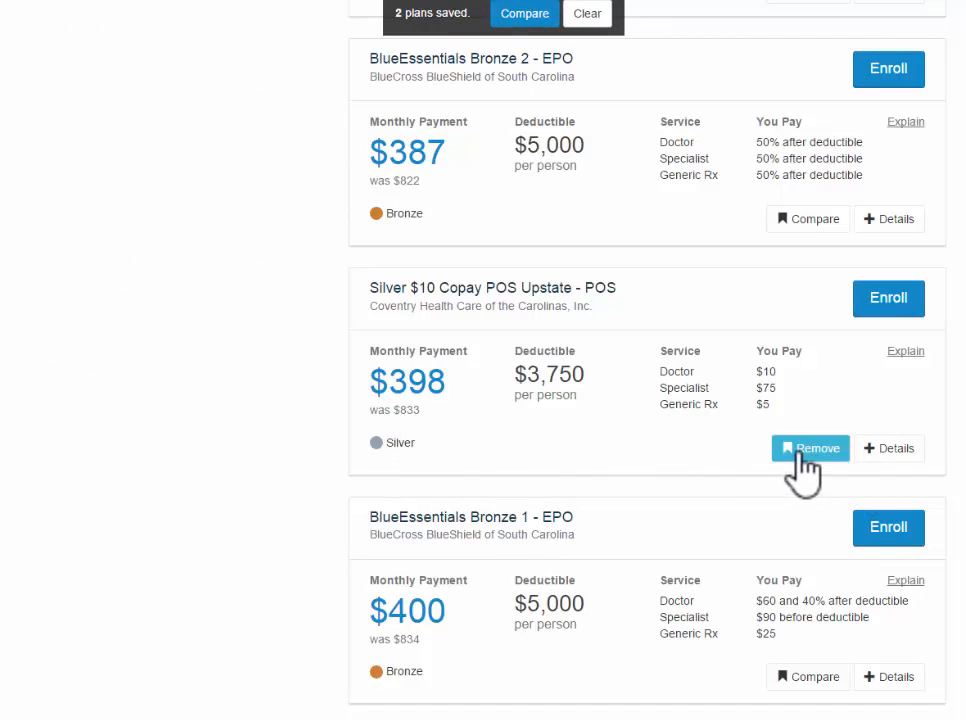
click(513, 28)
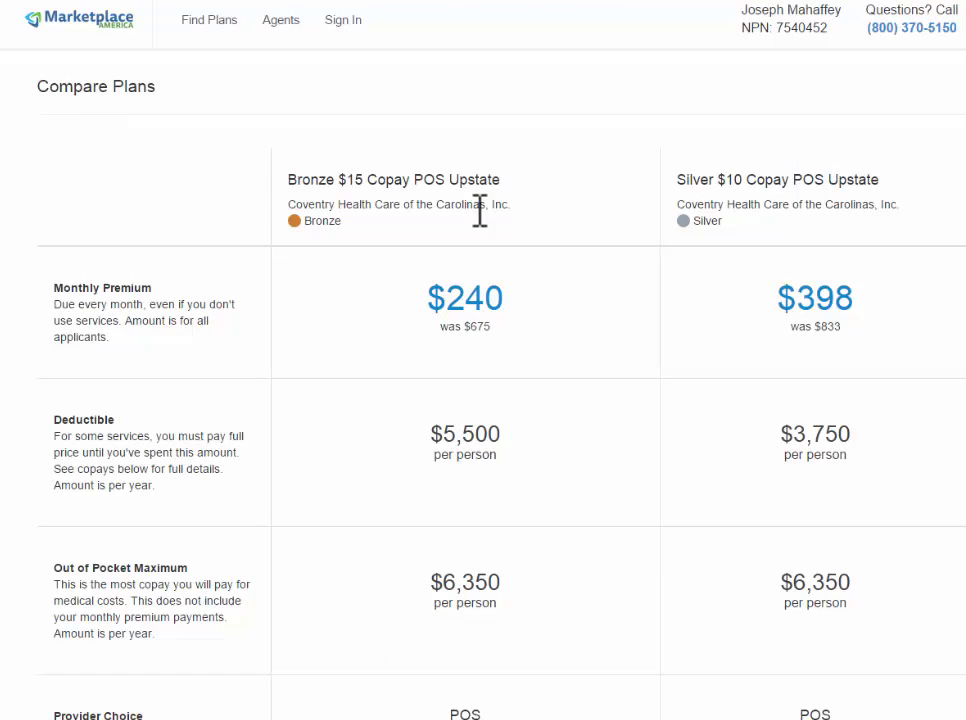
scroll(483, 222, down, 3)
scroll(479, 211, up, 3)
scroll(535, 315, down, 3)
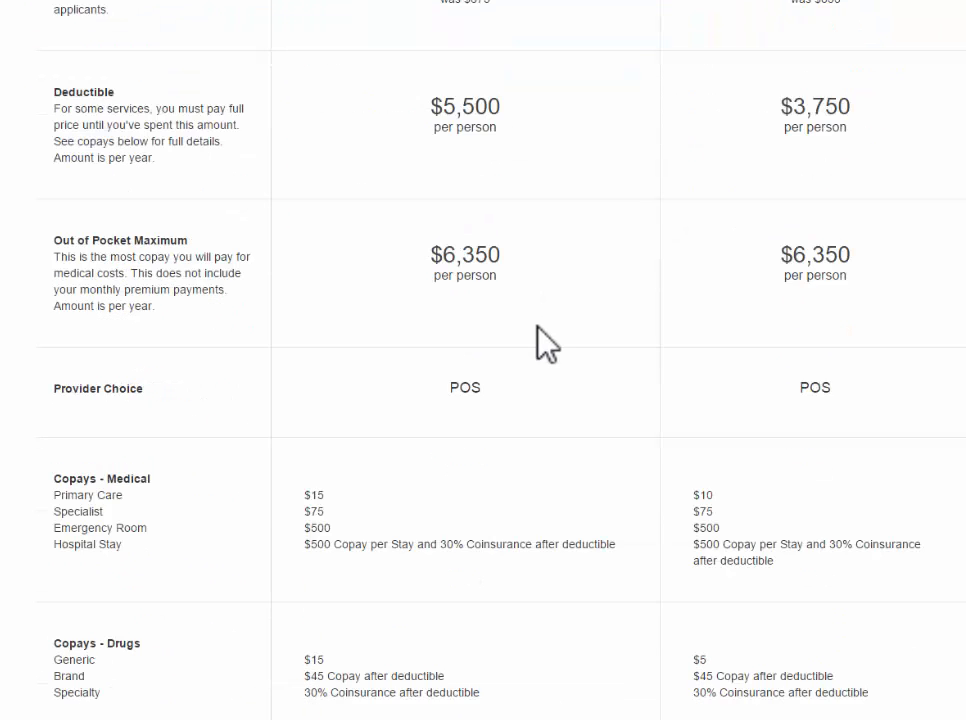
scroll(546, 345, down, 3)
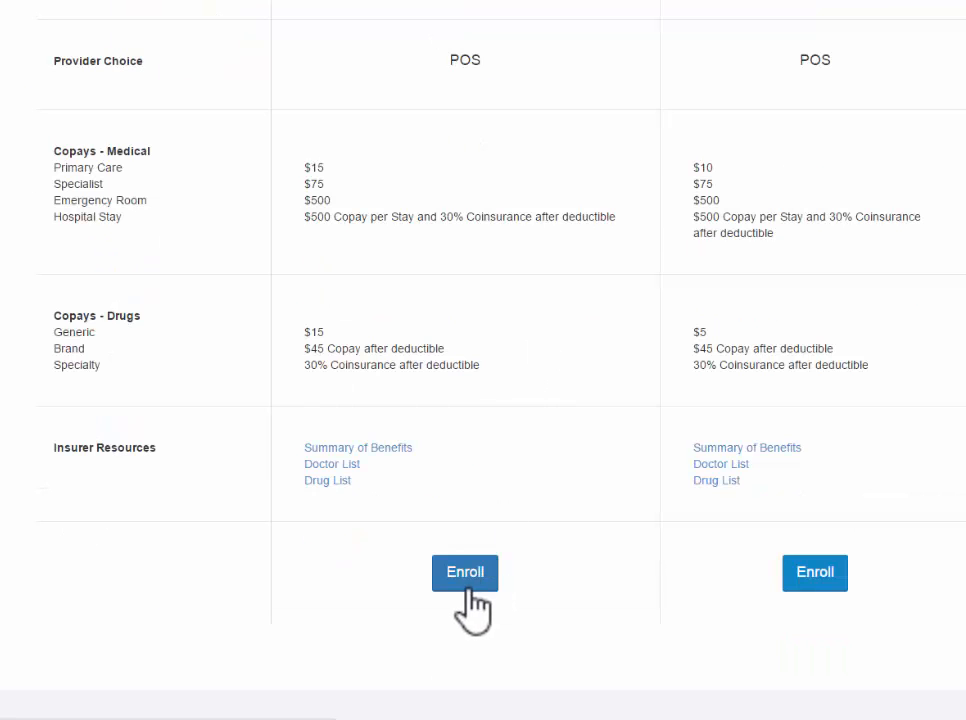
Enroll in Bronze $15 Copay POS Upstate and fill the applicant's first and last name from suggestions.
click(468, 585)
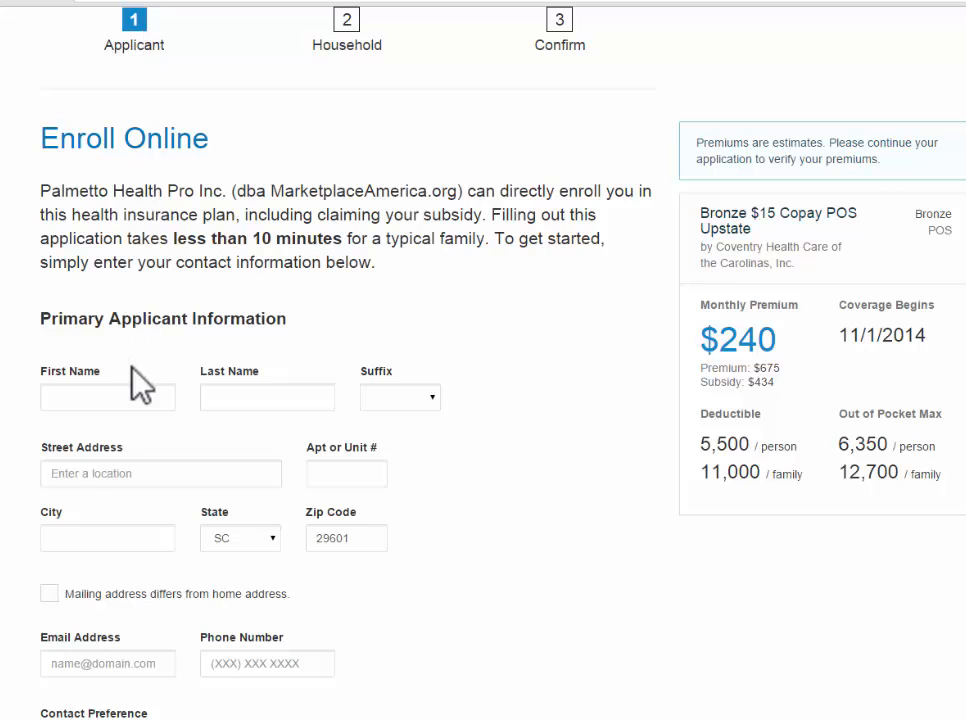
click(118, 400)
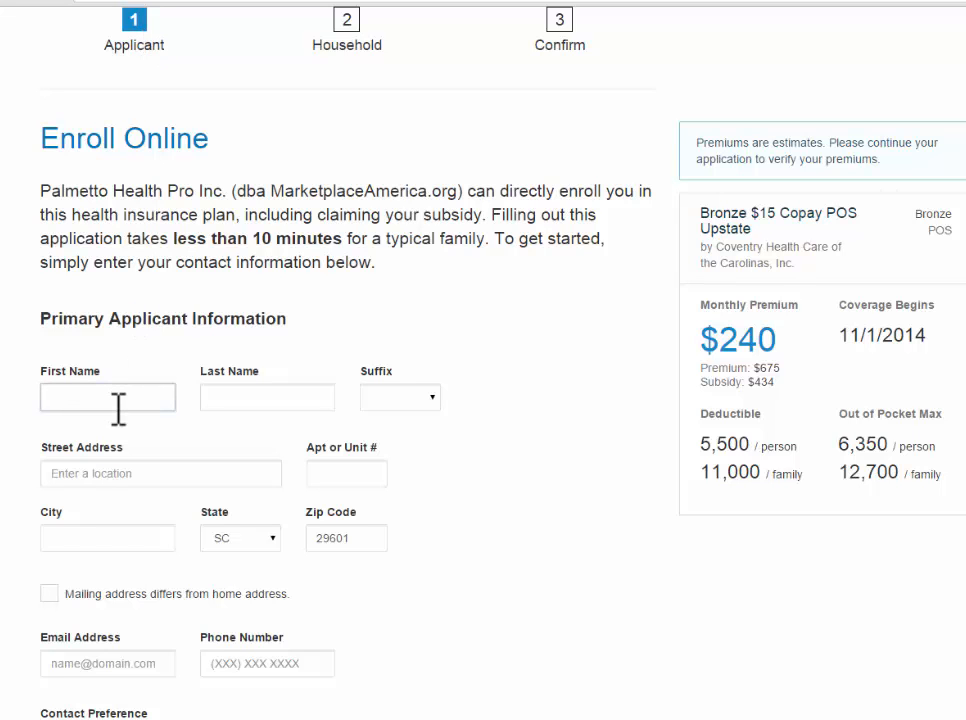
text(J)
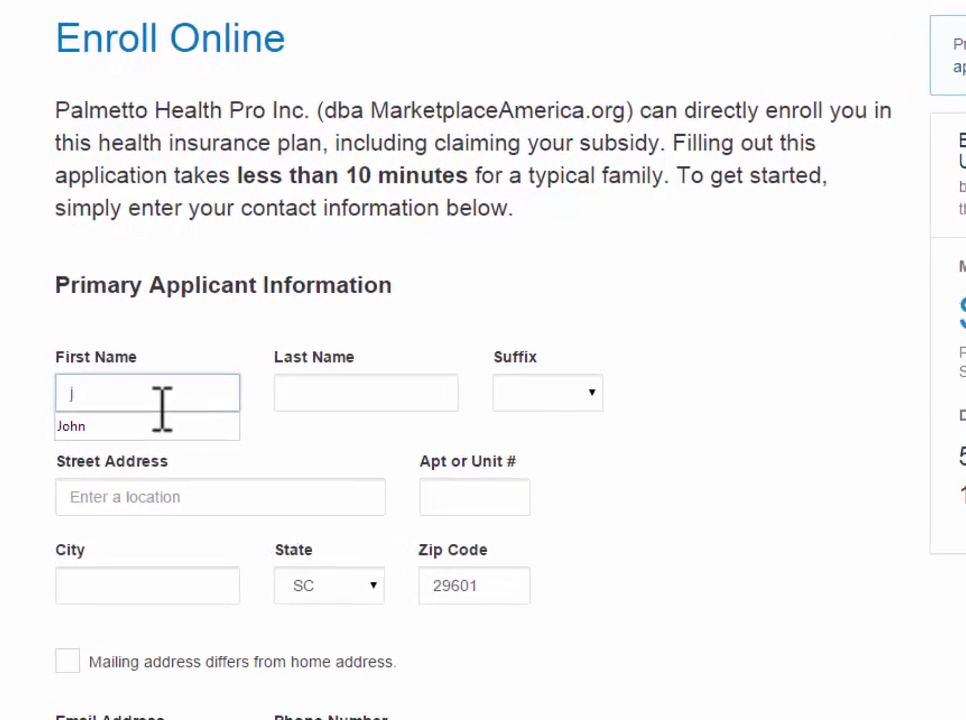
key(Down)
key(Return)
key(Tab)
text(S)
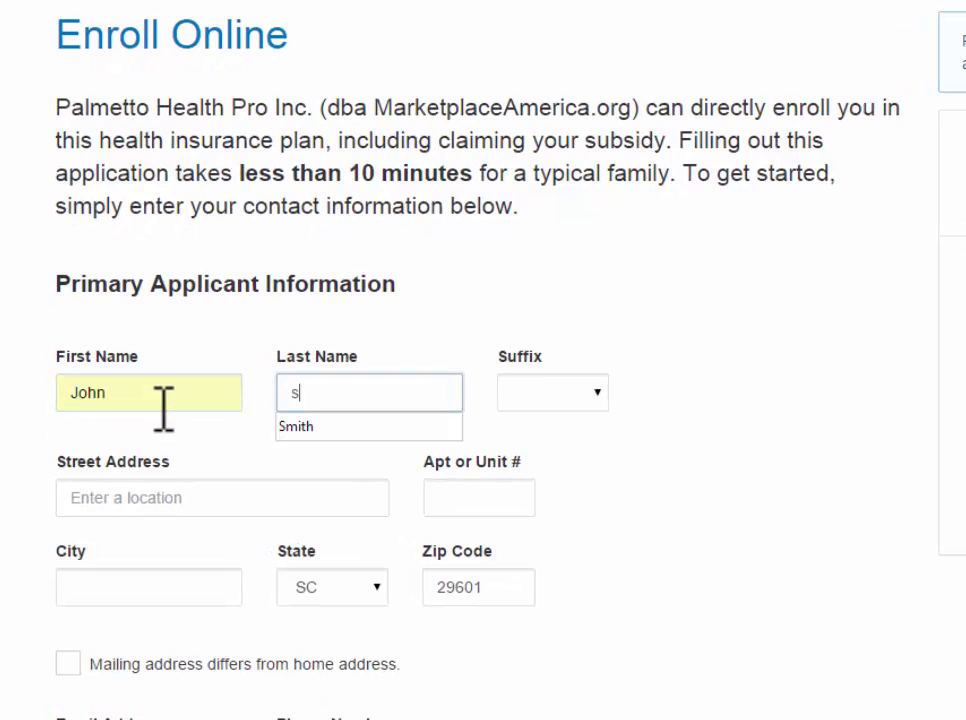
key(Down)
key(Return)
key(Tab)
key(Tab)
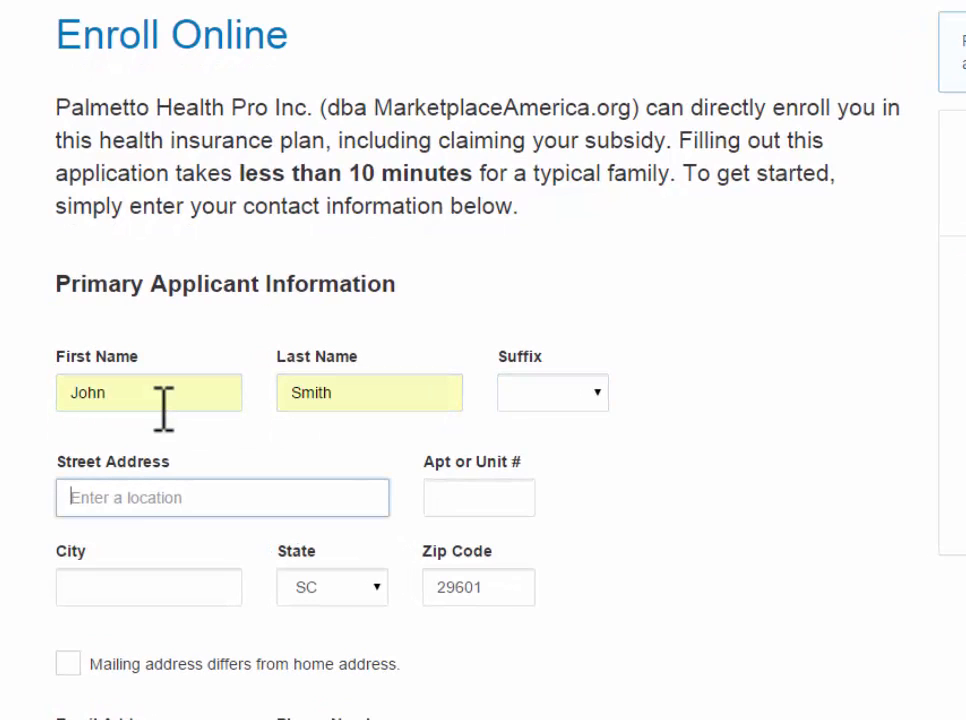
Enter the applicant's home street address and city, leaving the unit number blank.
text(1)
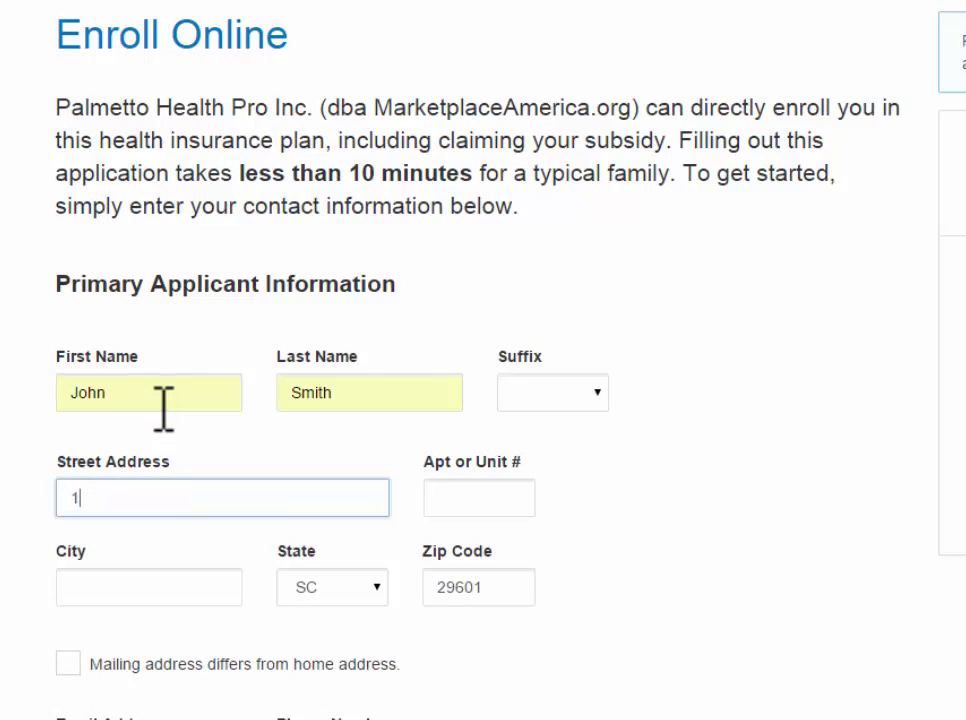
text(23 main s)
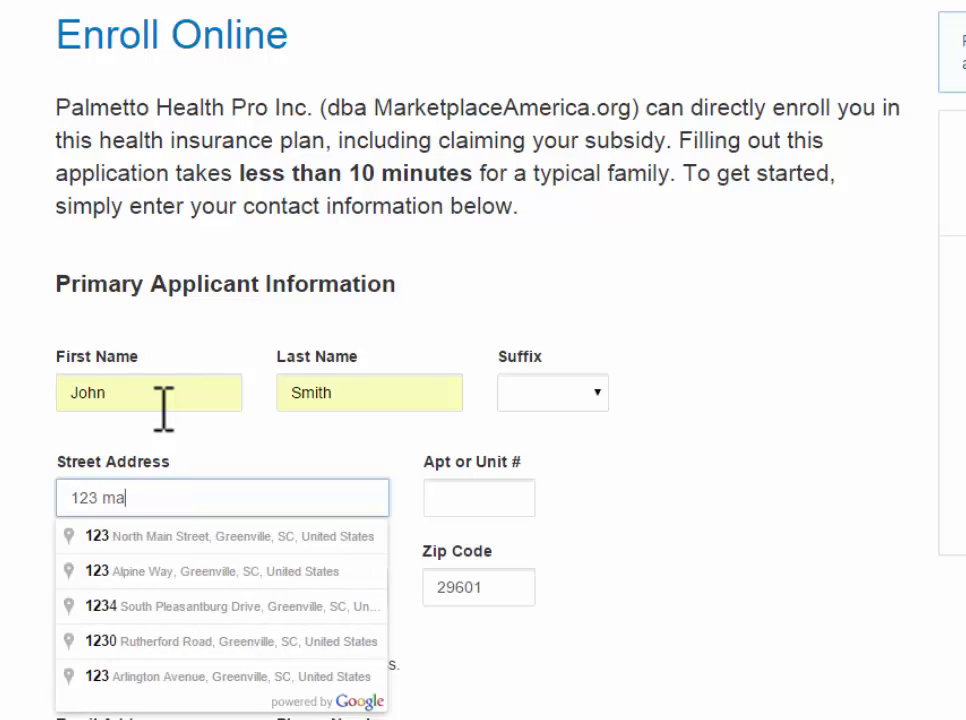
key(BackSpace)
key(BackSpace)
key(BackSpace)
key(BackSpace)
key(BackSpace)
key(BackSpace)
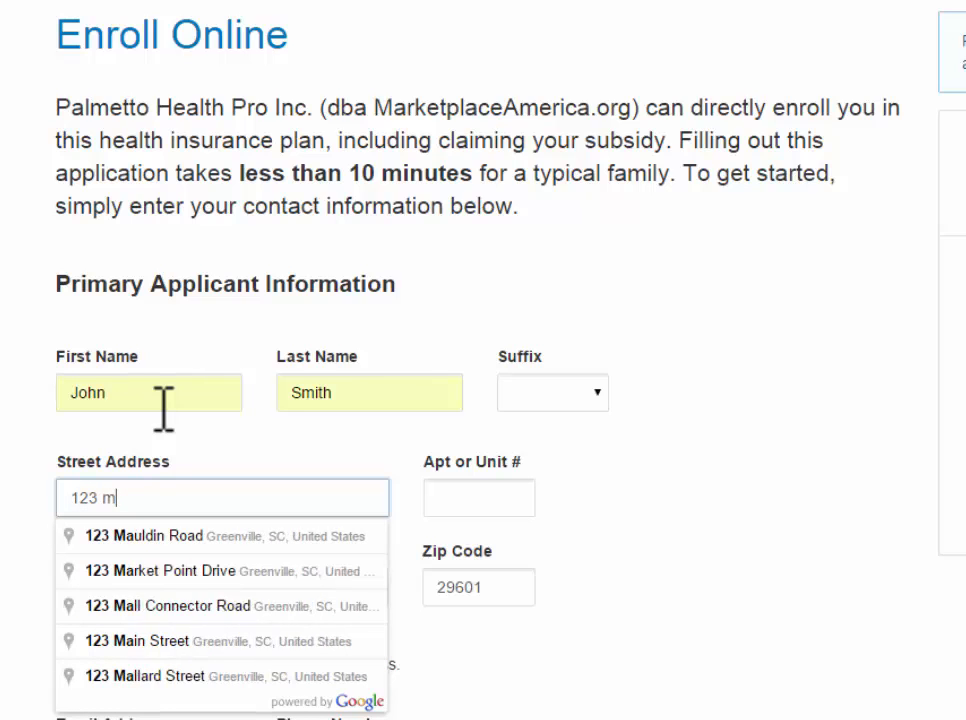
text(Main st)
key(Tab)
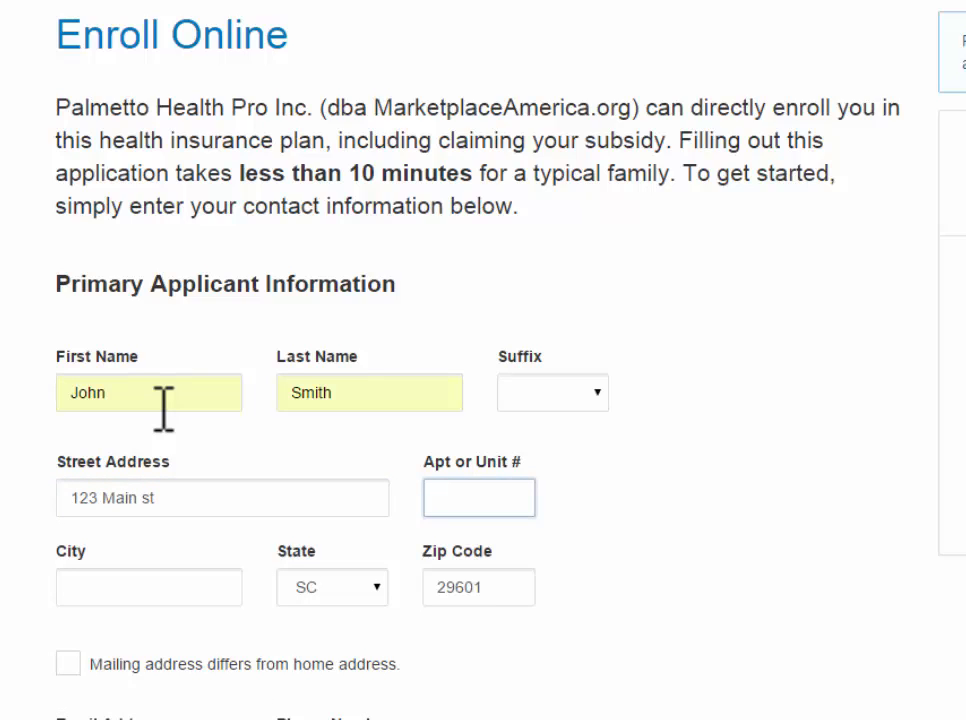
key(Tab)
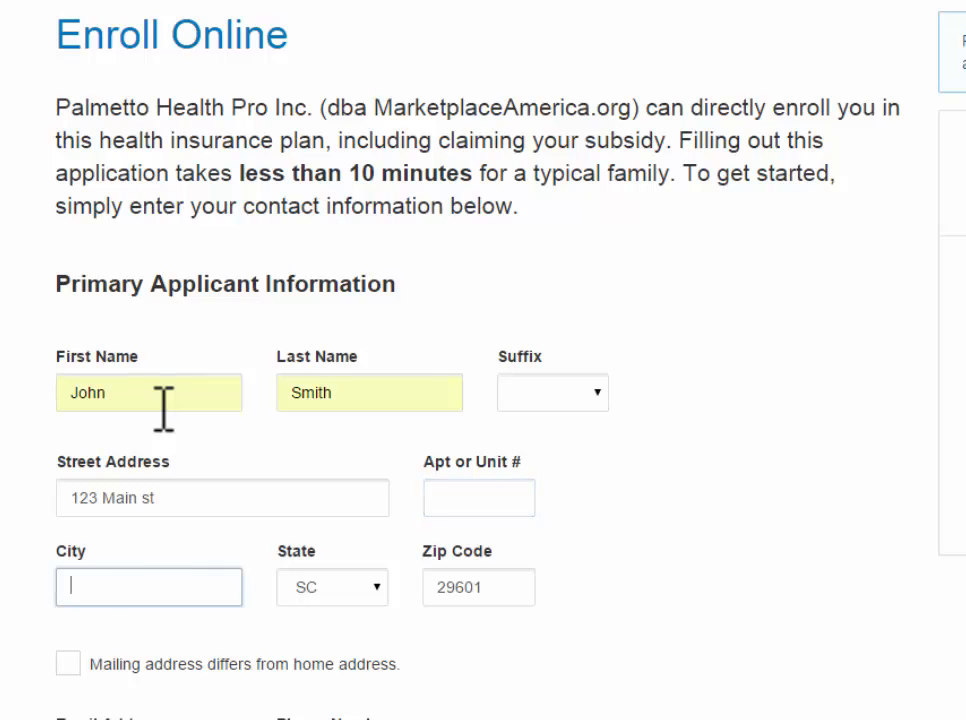
text(Gree)
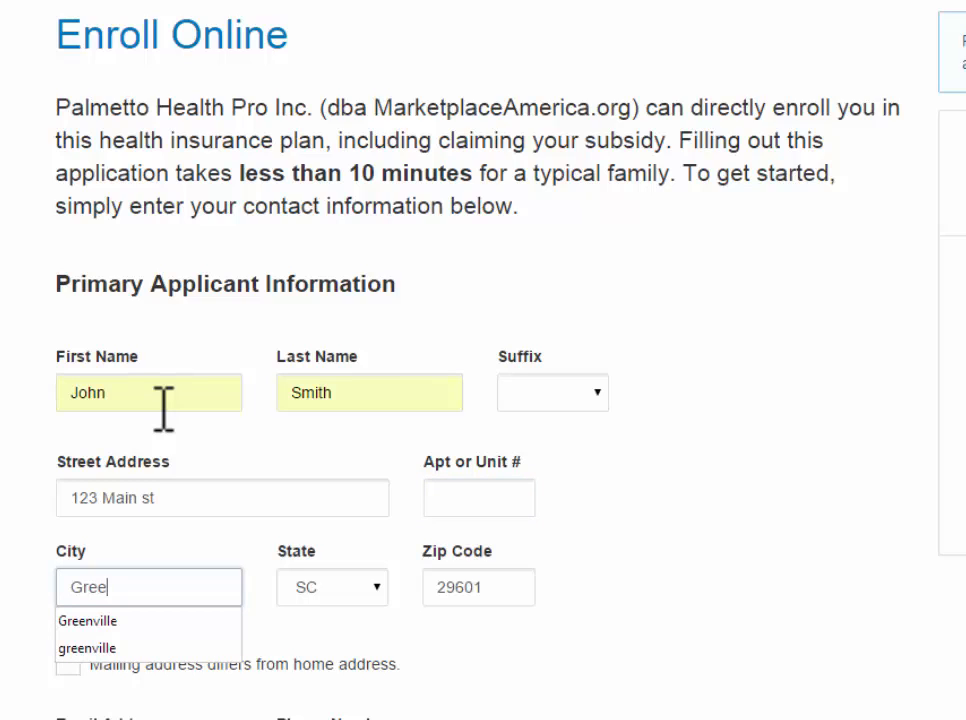
text(nville)
key(Tab)
key(Tab)
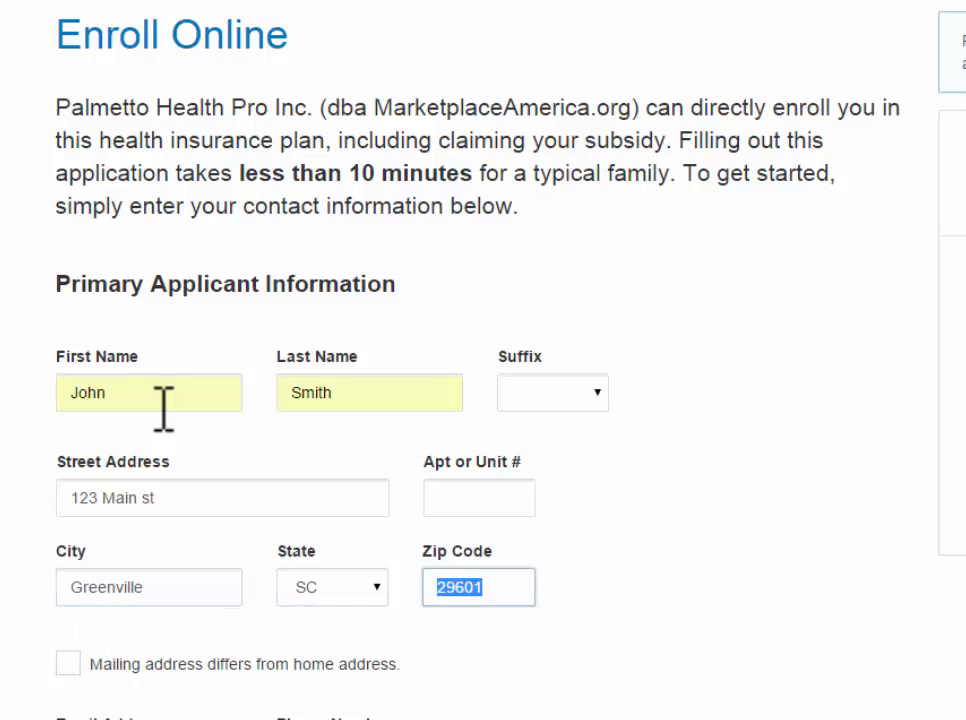
Leave 'Mailing address differs' unchecked so mailing matches the home address.
scroll(163, 405, down, 3)
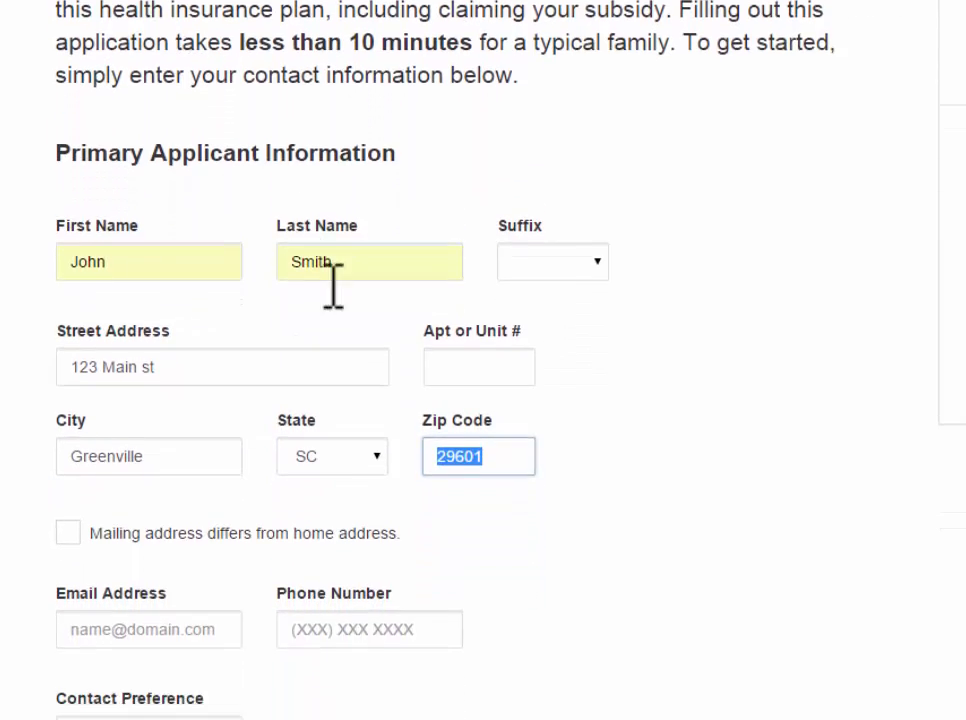
scroll(144, 205, down, 1)
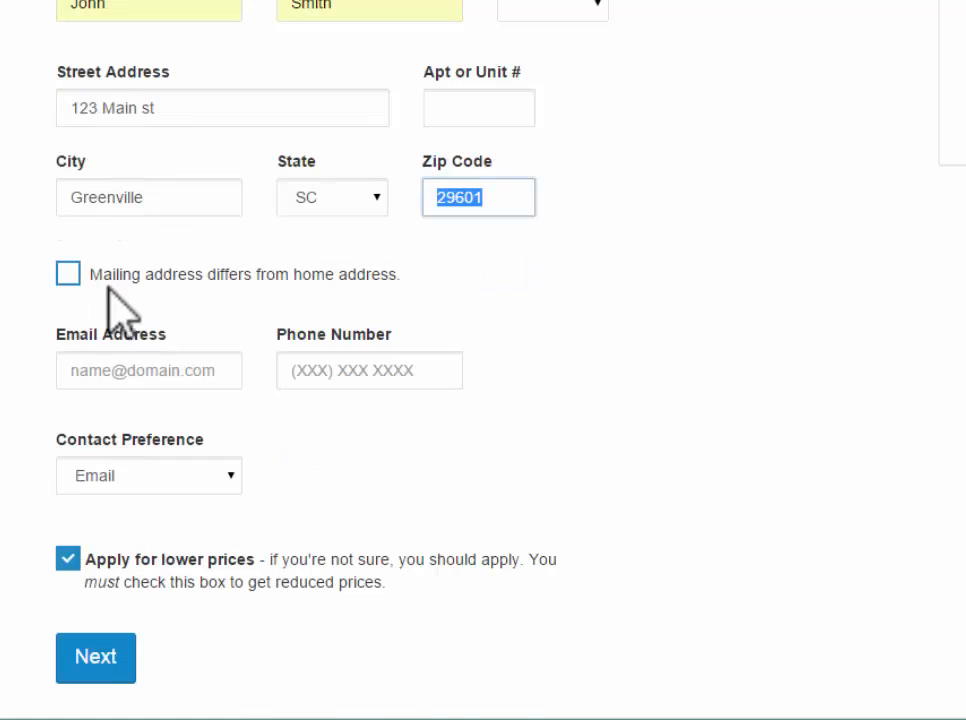
click(70, 276)
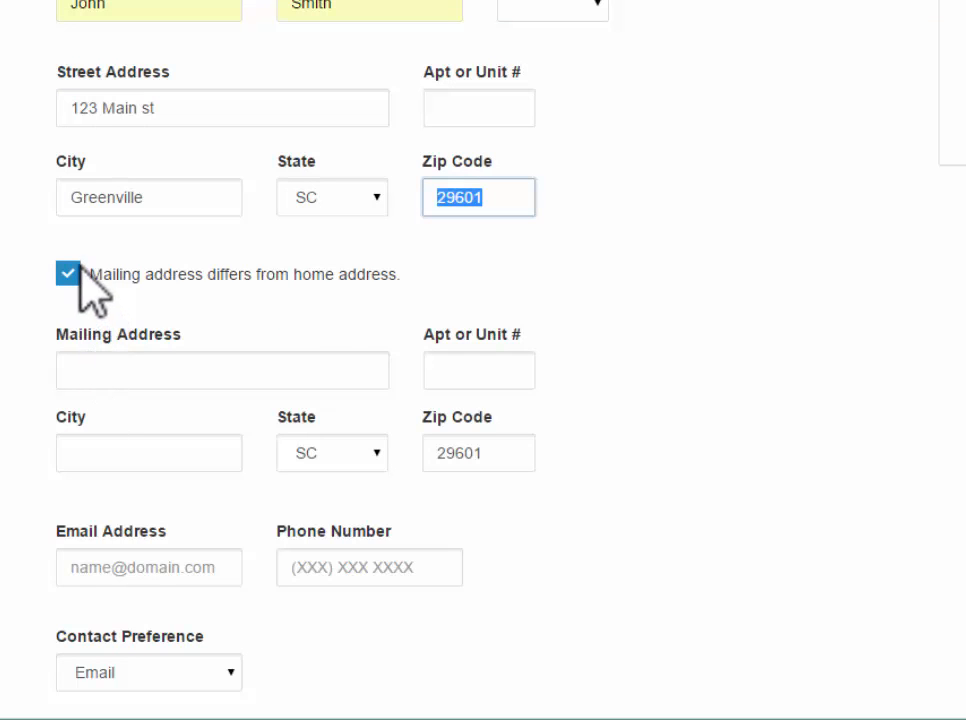
click(72, 274)
scroll(88, 290, down, 2)
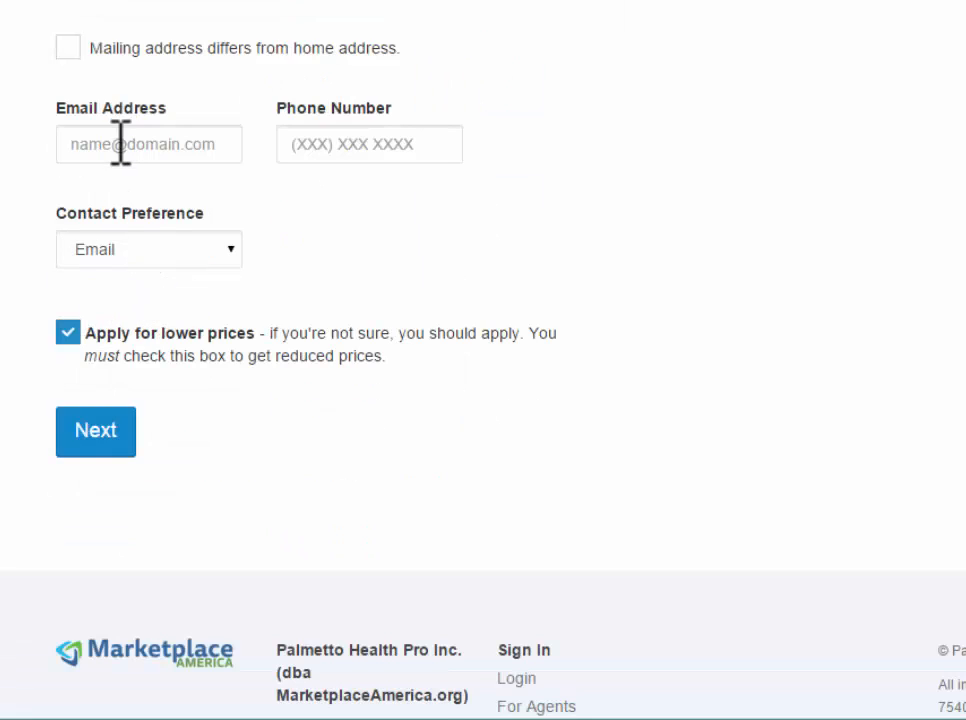
Fill in the applicant's suggested e-mail address and phone number.
click(131, 150)
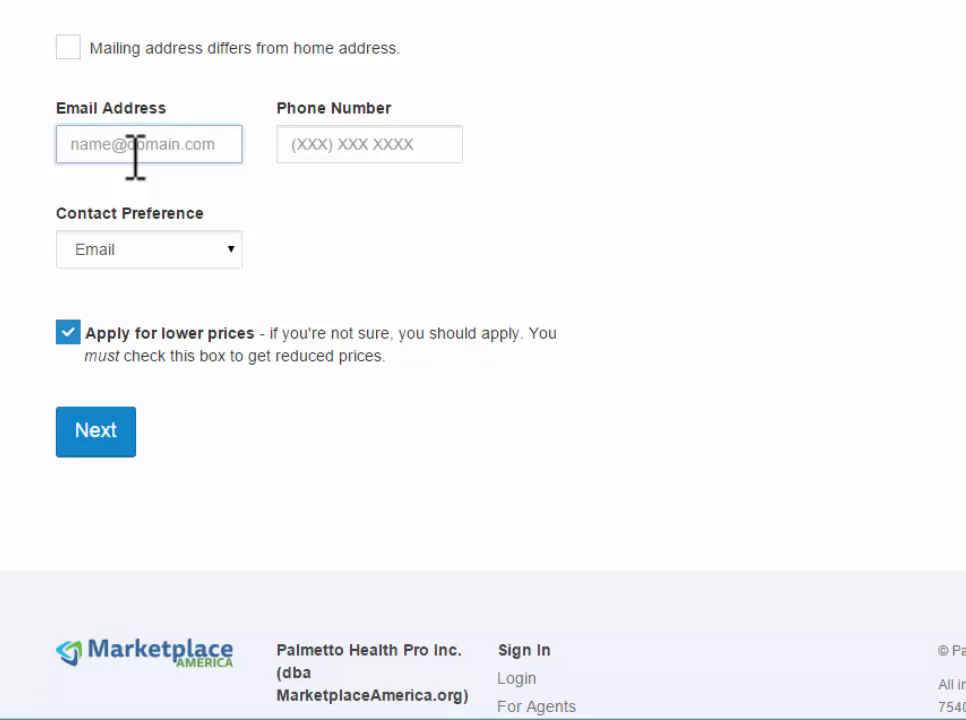
text(j)
key(Down)
key(Tab)
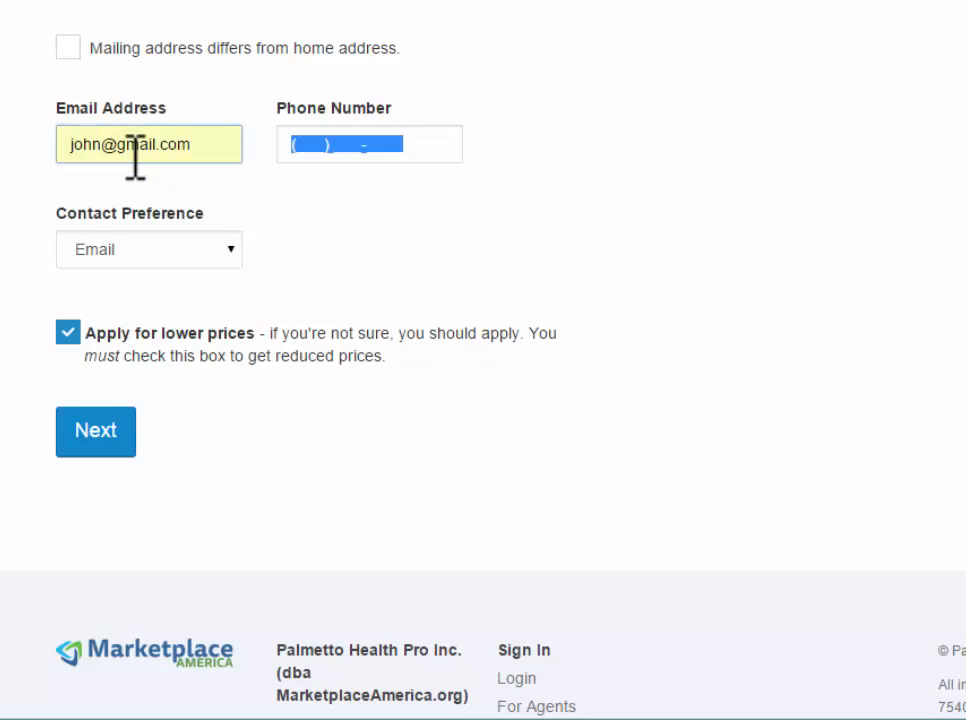
text(864) )
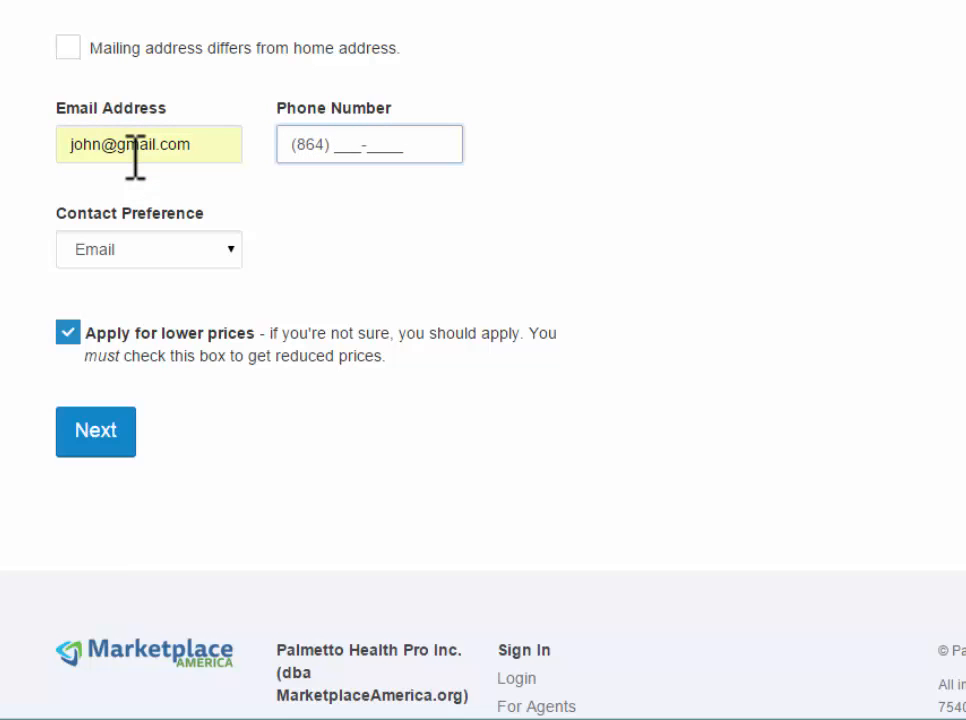
text(555-1234)
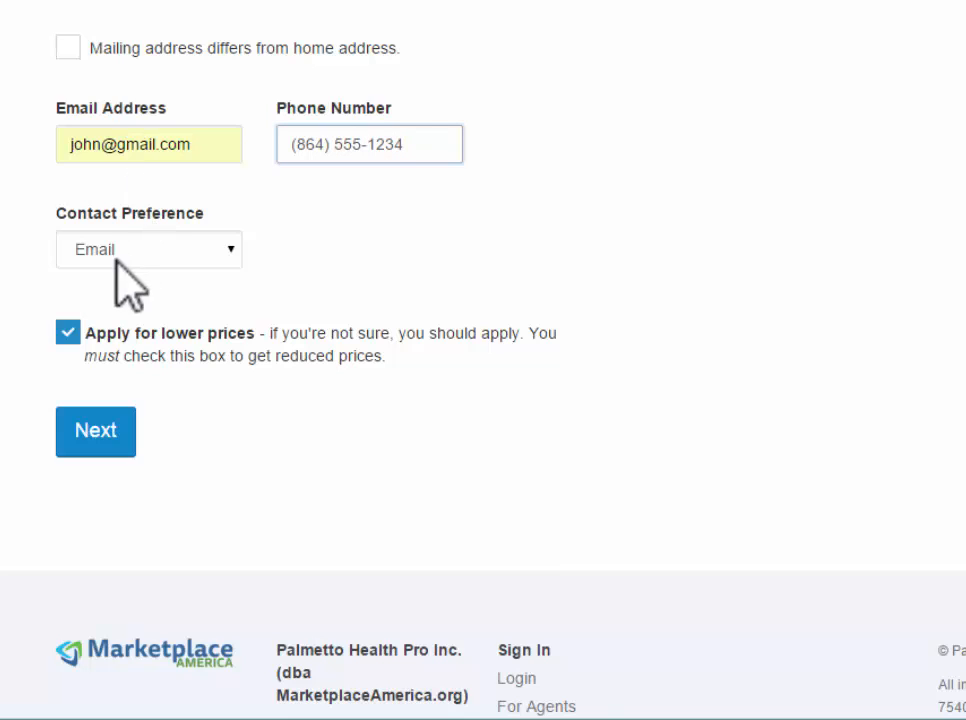
Set the contact preference to Mail.
click(229, 252)
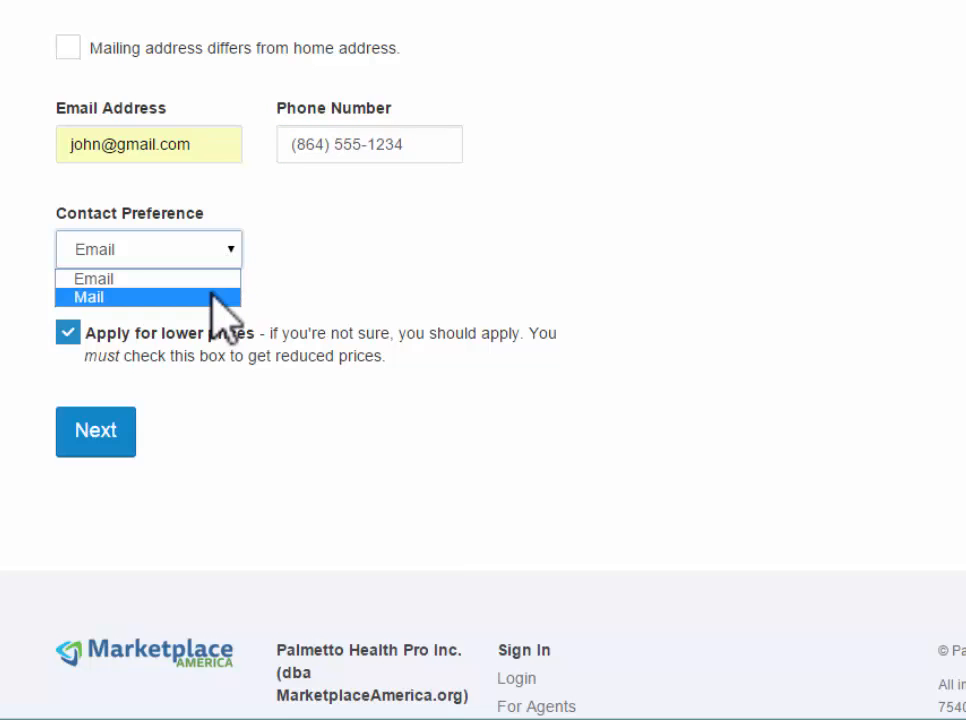
click(219, 297)
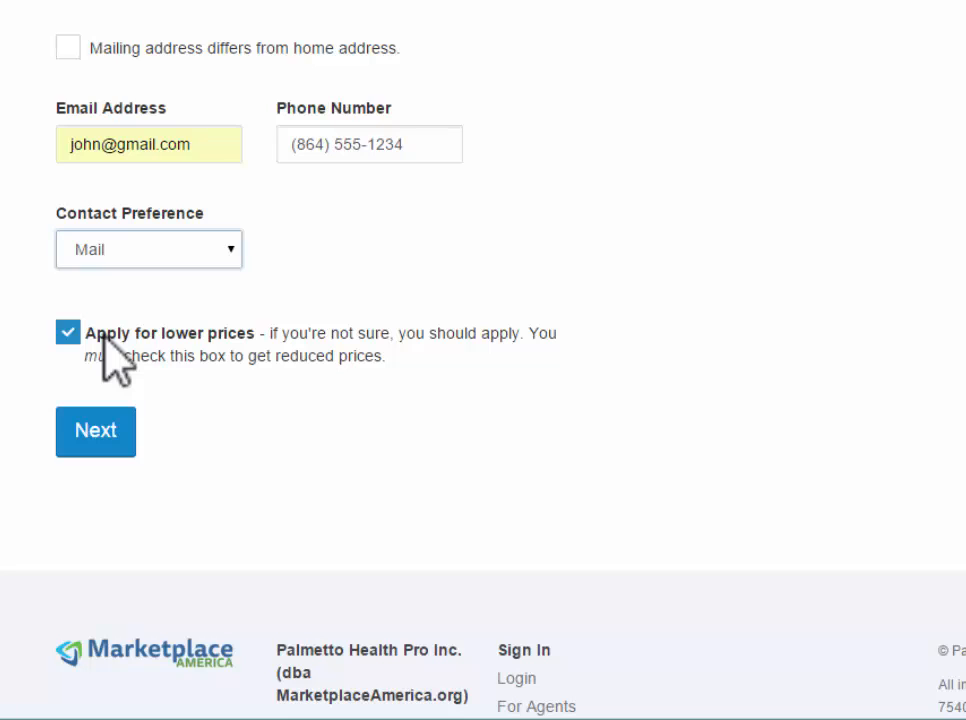
scroll(377, 453, up, 5)
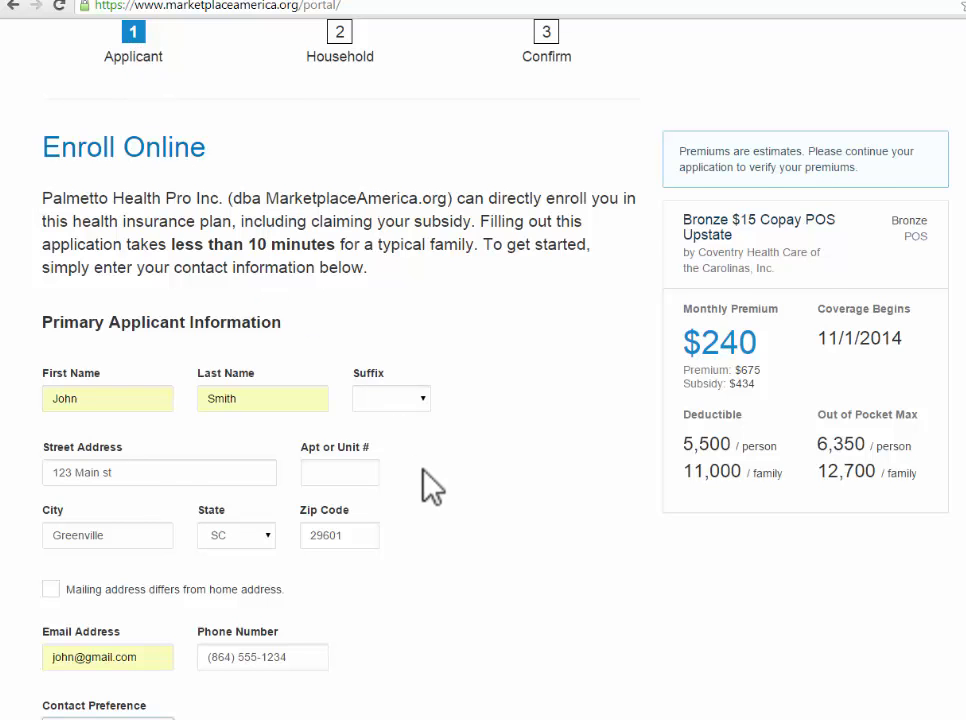
scroll(431, 485, down, 2)
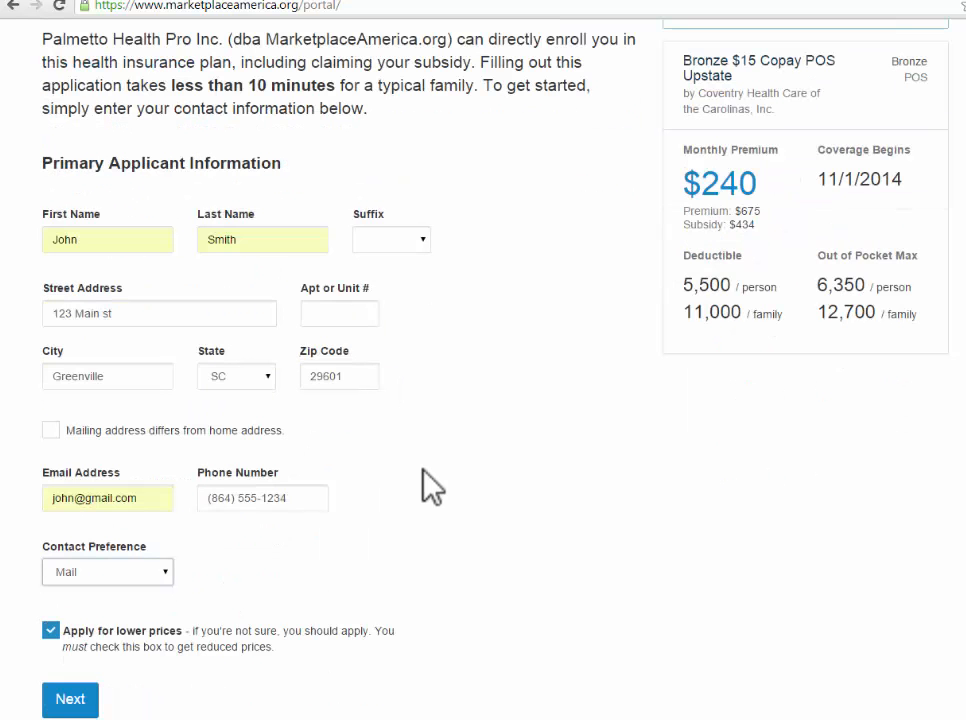
Continue to the Household Members step.
click(70, 699)
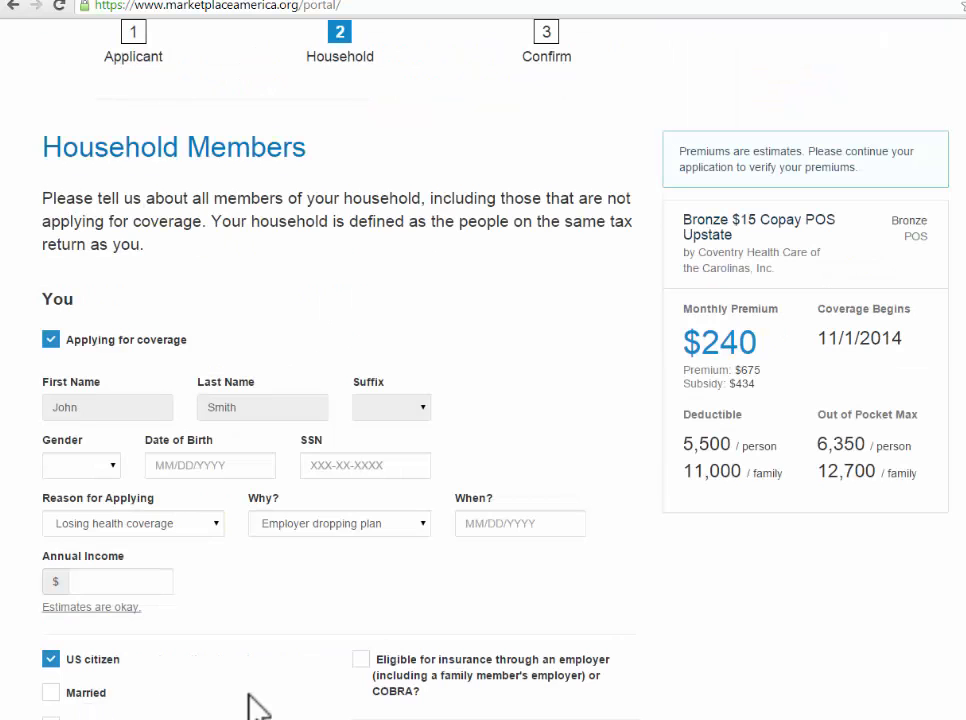
scroll(276, 656, down, 1)
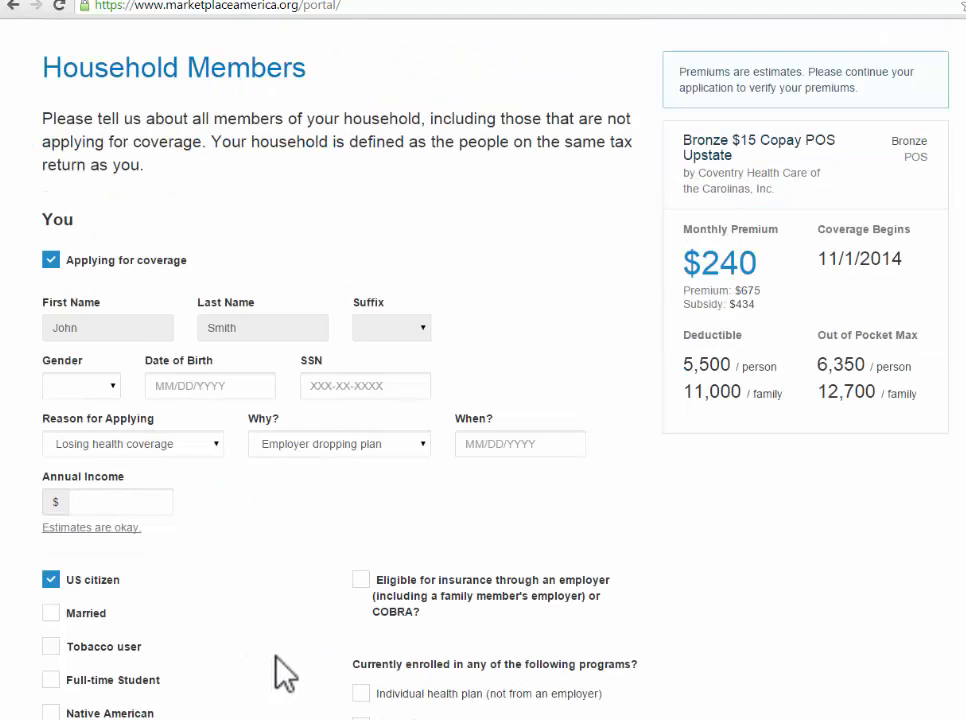
scroll(276, 656, up, 1)
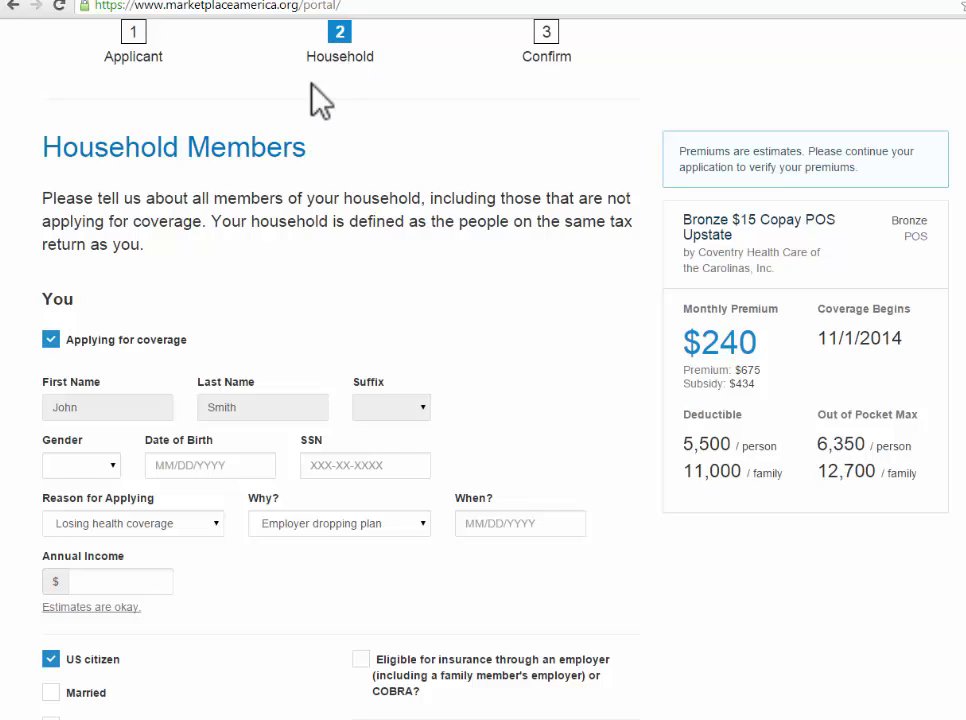
scroll(241, 280, down, 1)
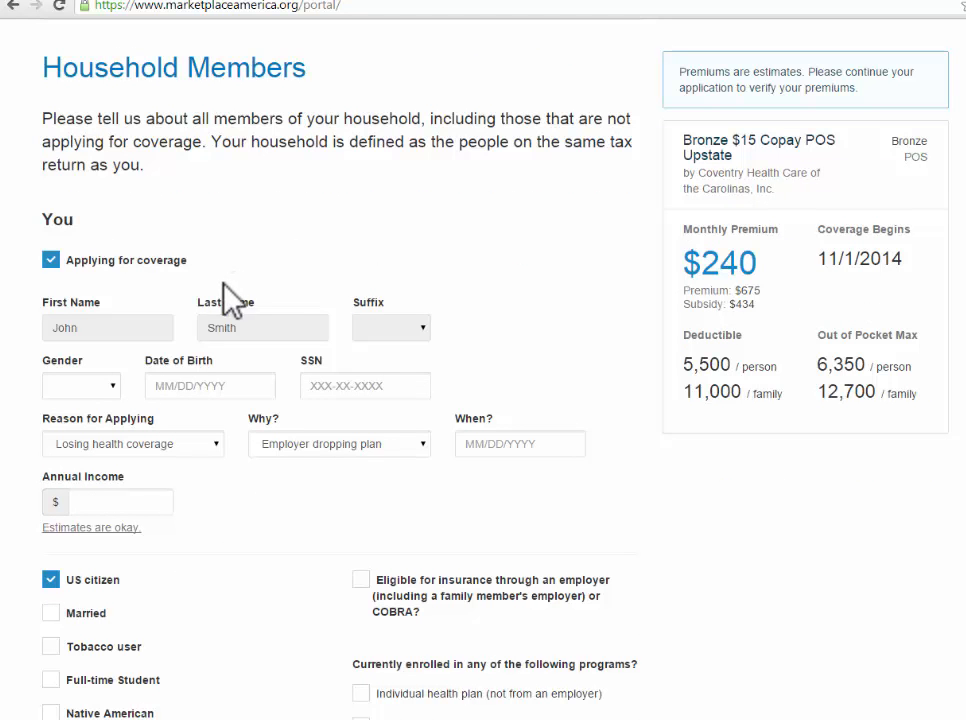
Set the applicant's gender to Male, birth date 06/01/1969, and enter the Social Security number.
click(112, 390)
click(90, 416)
click(206, 386)
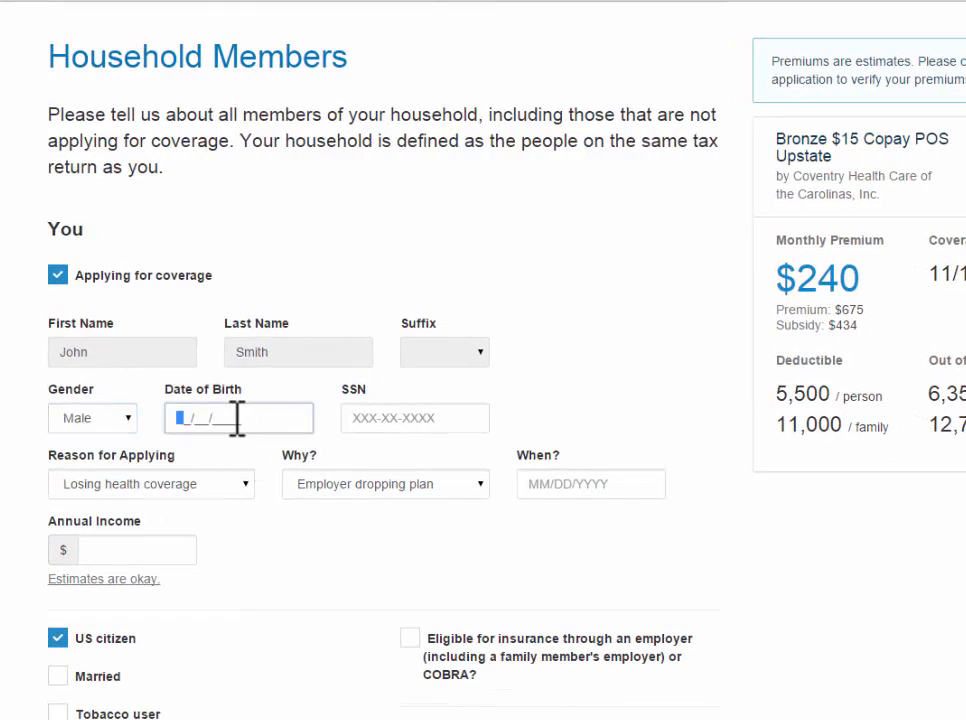
text(06/01/196)
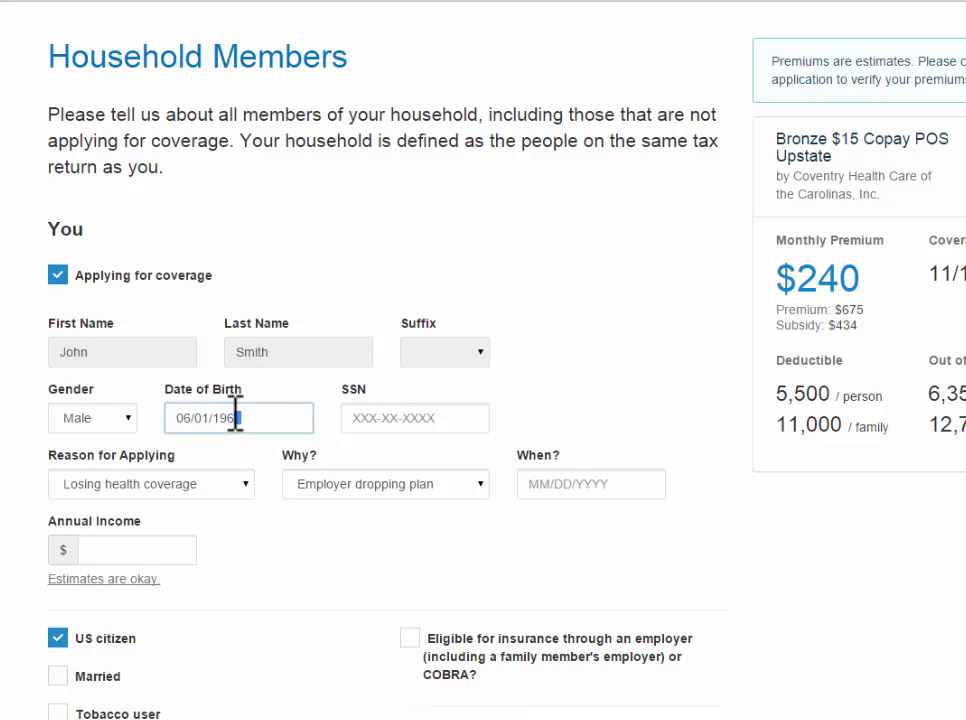
text(9)
key(Tab)
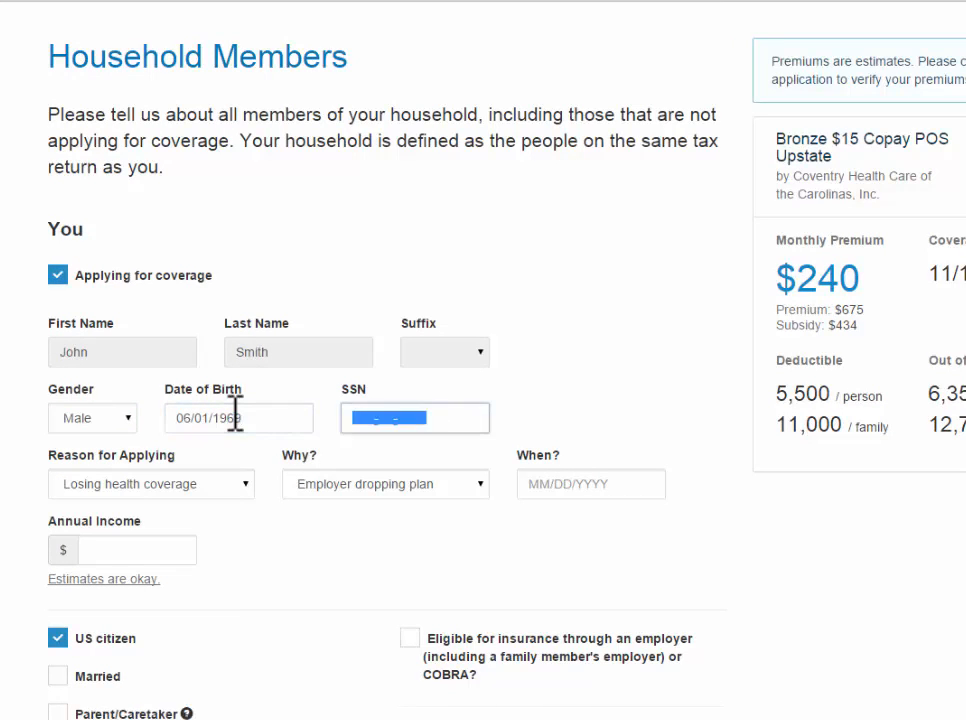
text(247111111)
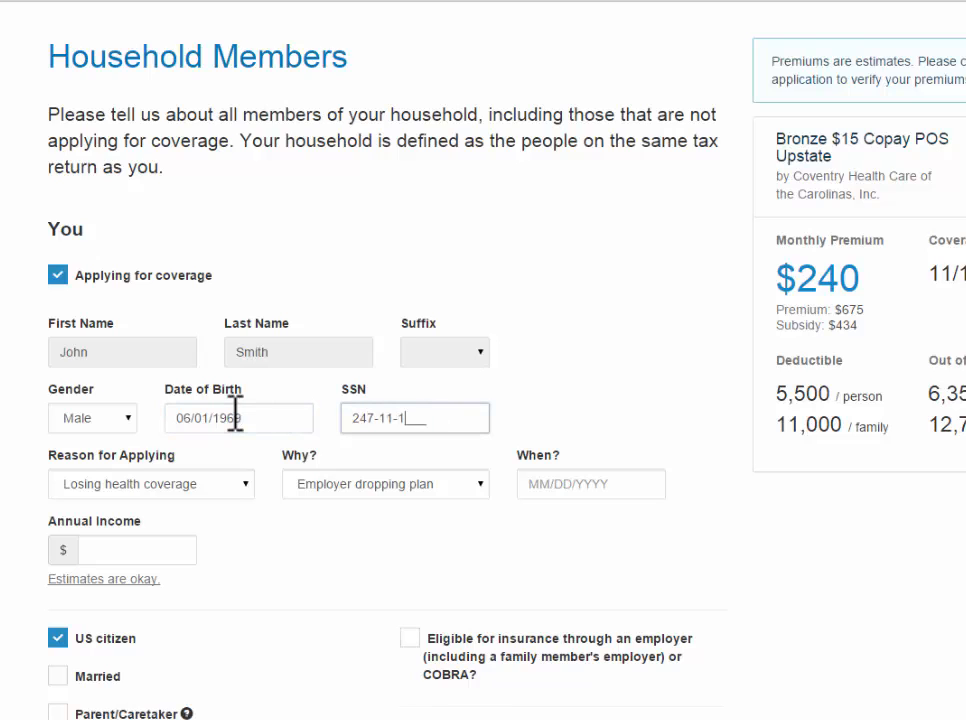
key(Tab)
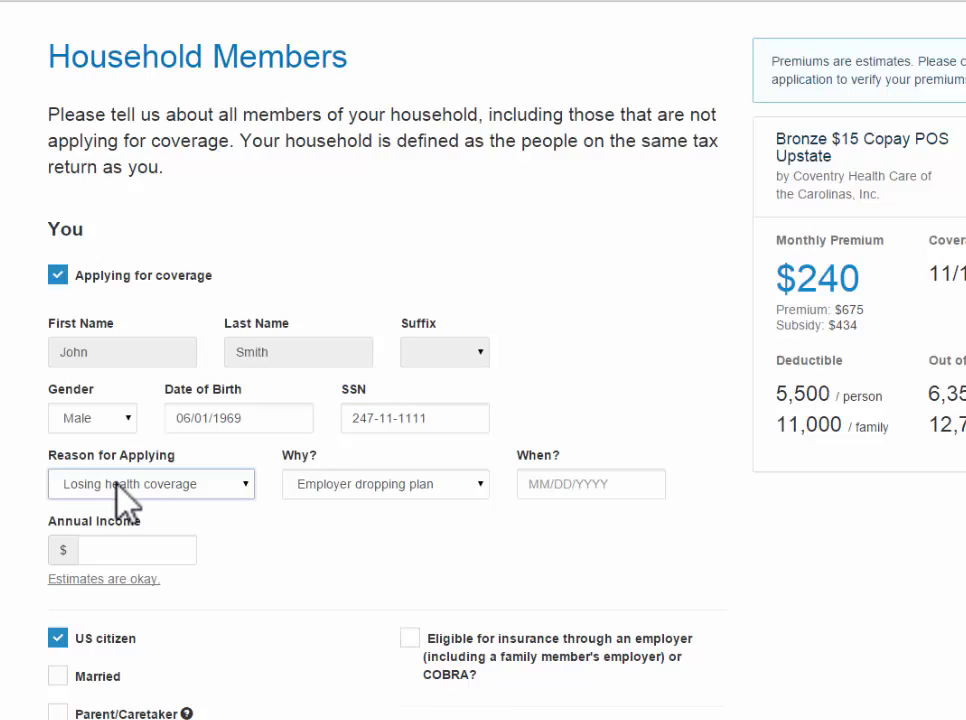
Enter 10/01/1969 as the When? date and 40,000 as annual income.
click(544, 491)
text(10/01/)
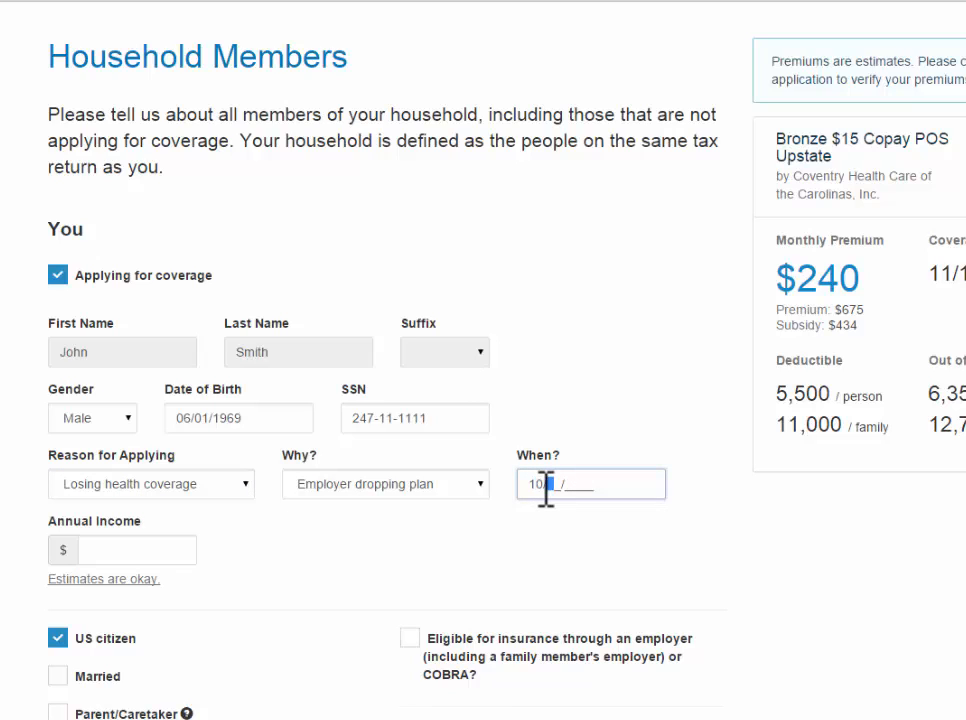
text(1969)
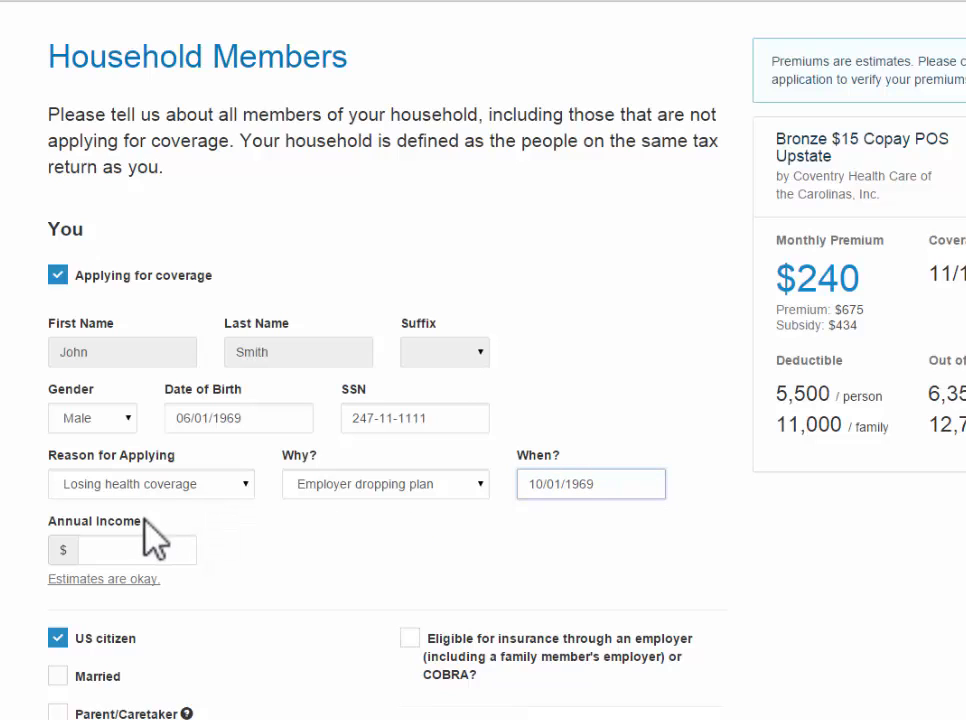
click(137, 550)
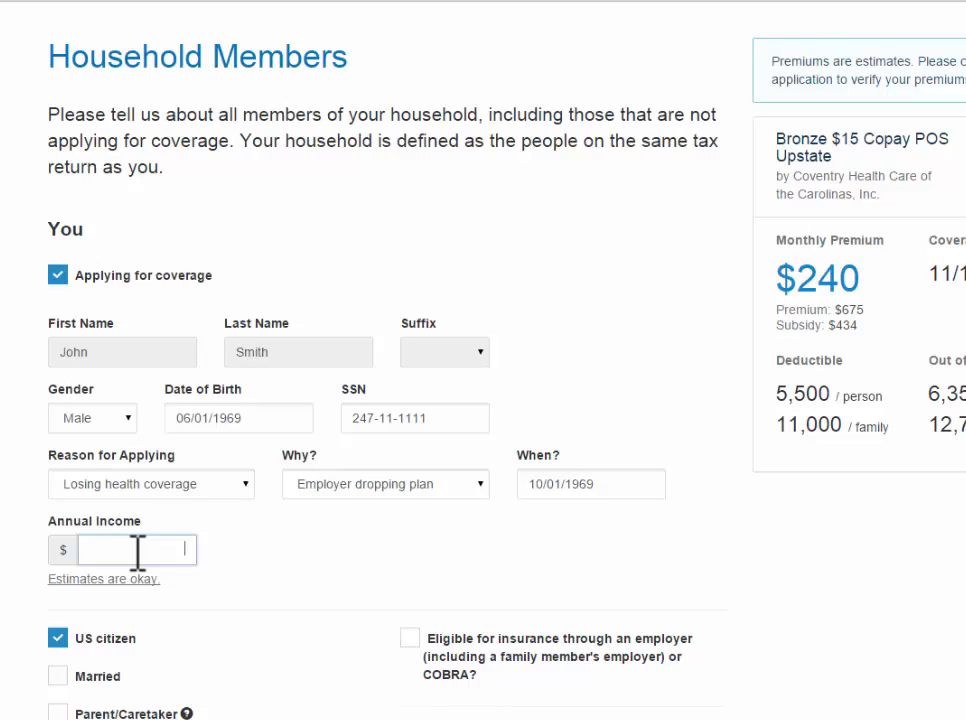
text(40,0)
text(0000)
key(Tab)
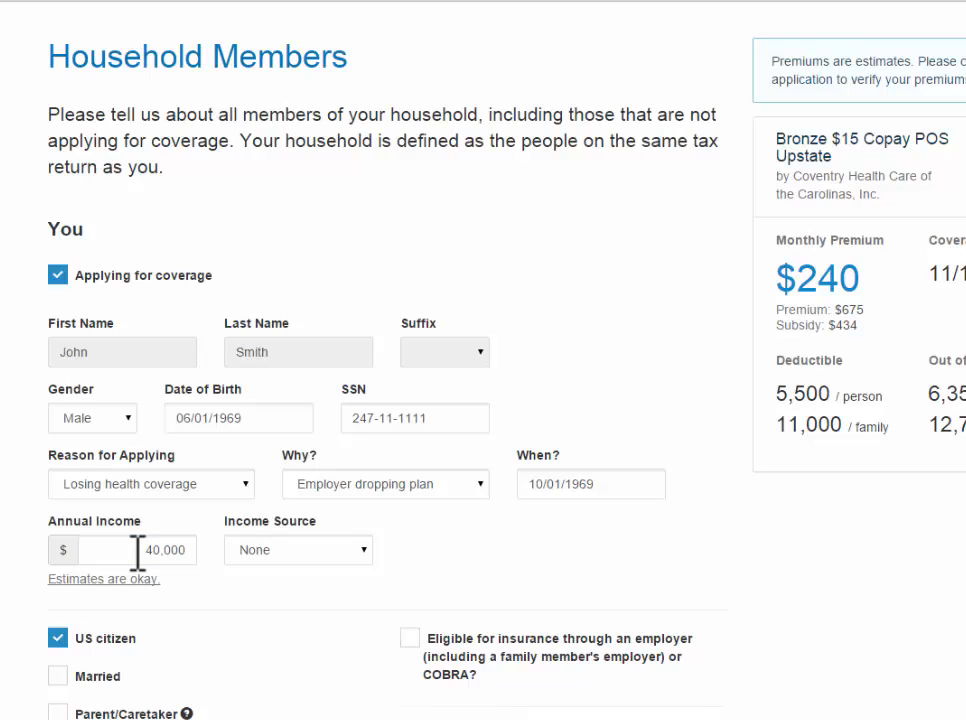
Set income source to Job with employer ABC Co and fill in the employer's phone.
click(367, 556)
click(334, 587)
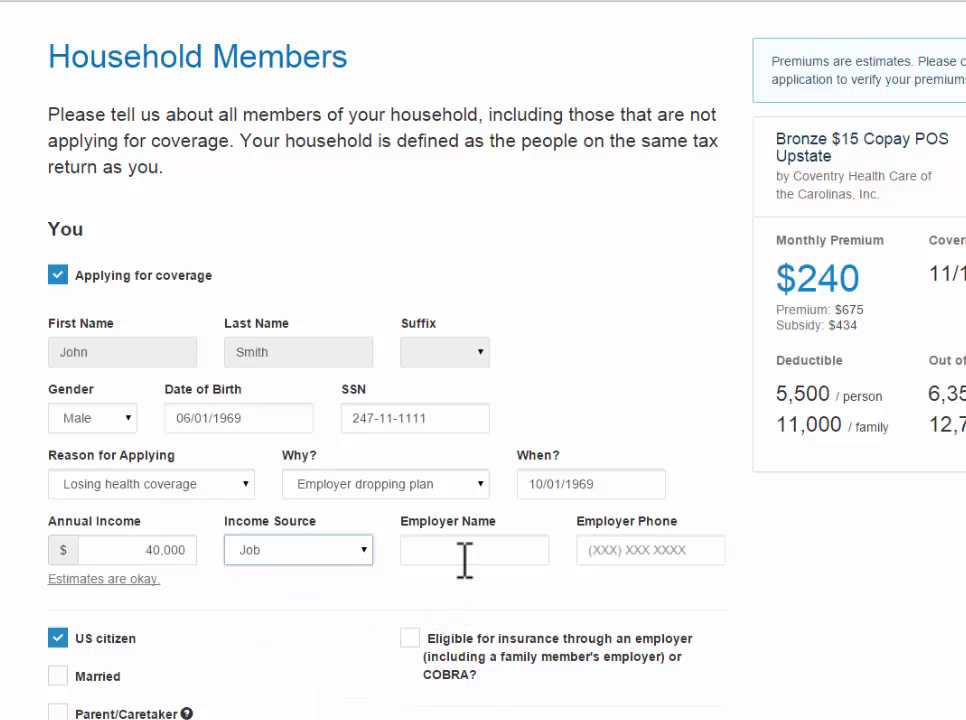
click(465, 560)
text(A)
key(Down)
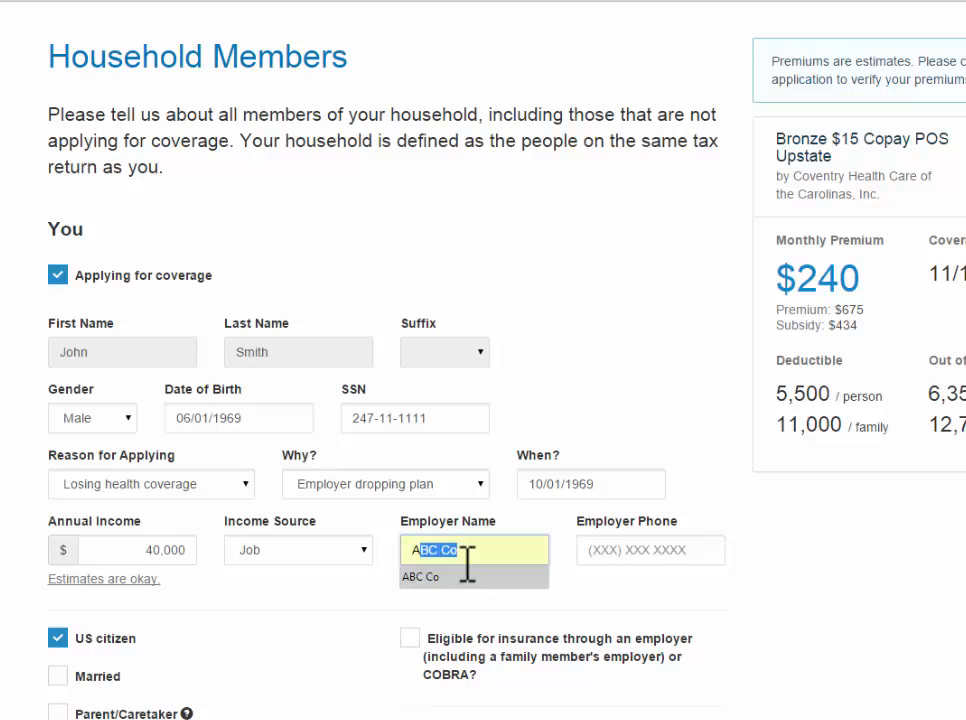
key(Tab)
text(864) )
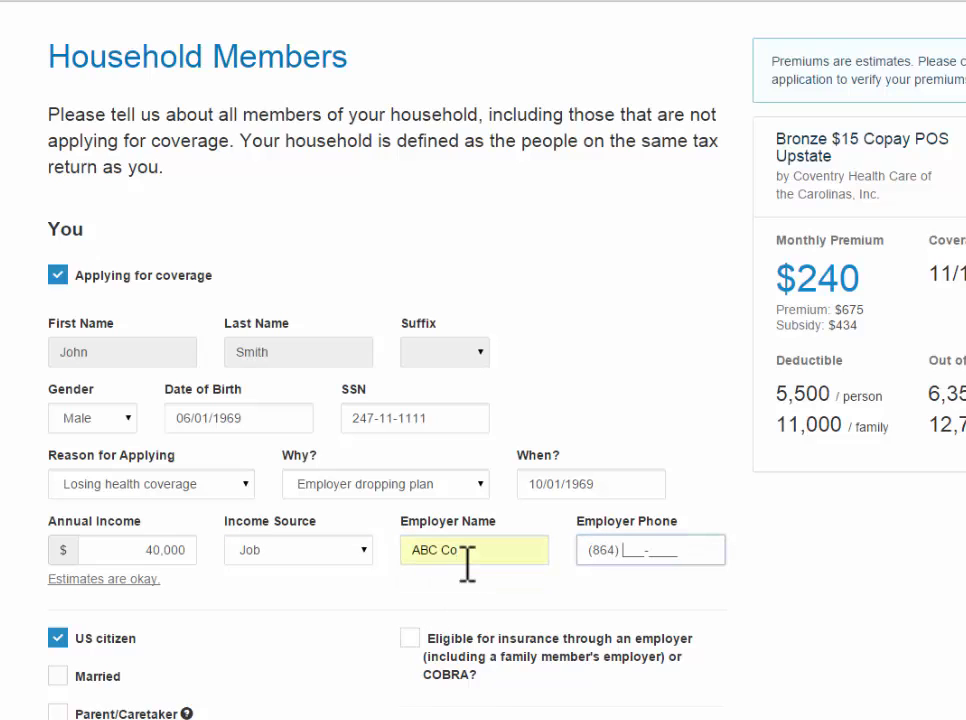
text(555-1234)
key(Tab)
scroll(276, 657, down, 2)
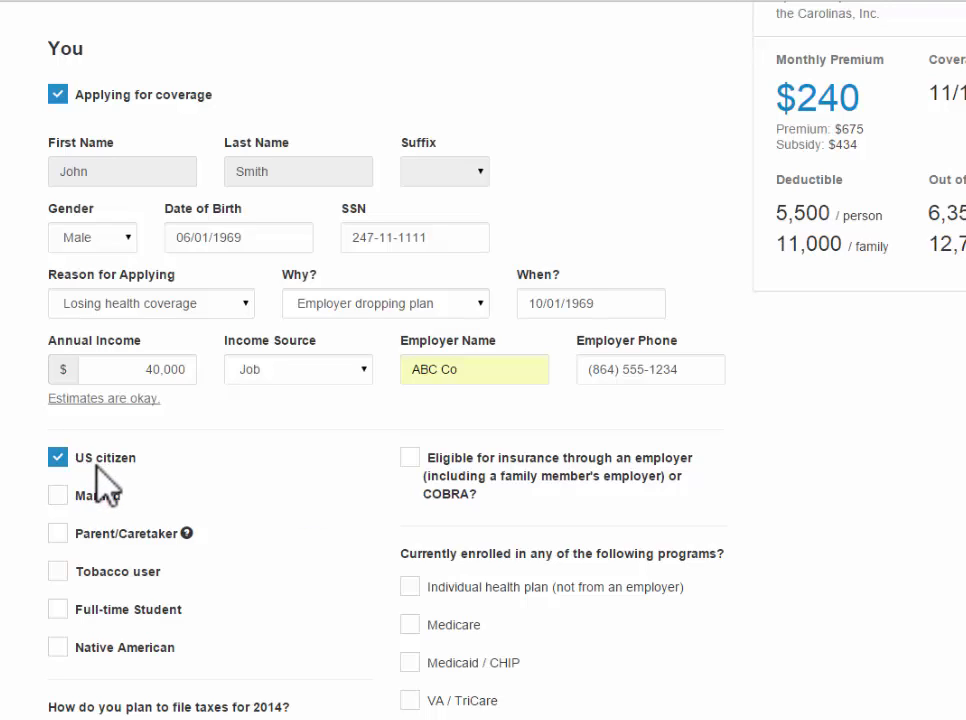
Mark the applicant Married and Parent/Caretaker, filing 2014 taxes as Married, Filing Jointly.
click(57, 497)
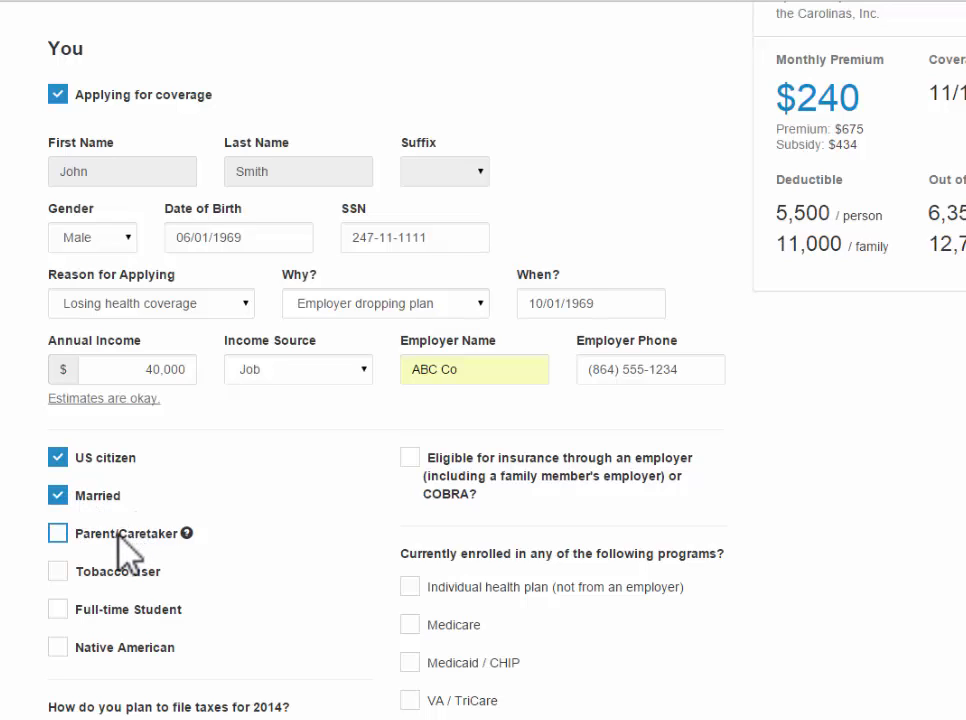
click(60, 531)
scroll(125, 530, down, 1)
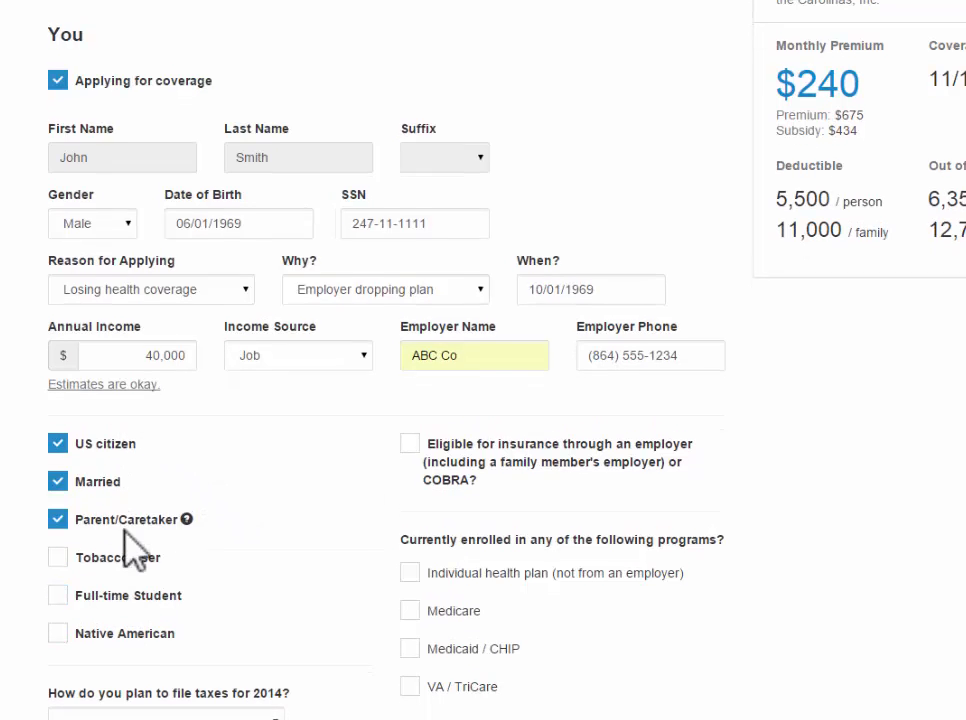
scroll(125, 531, down, 2)
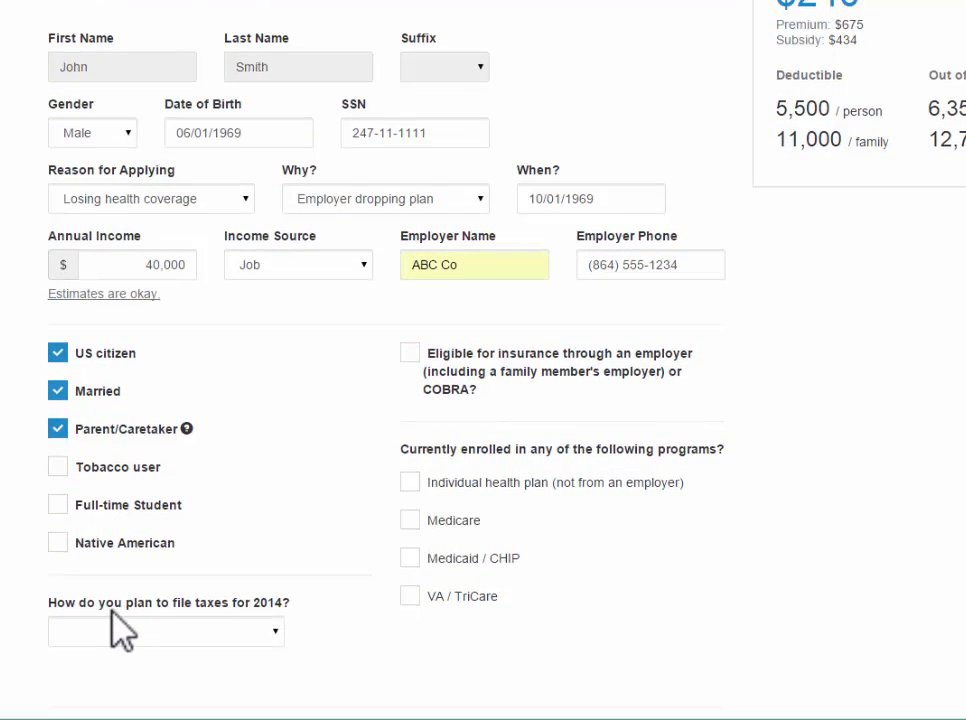
click(276, 632)
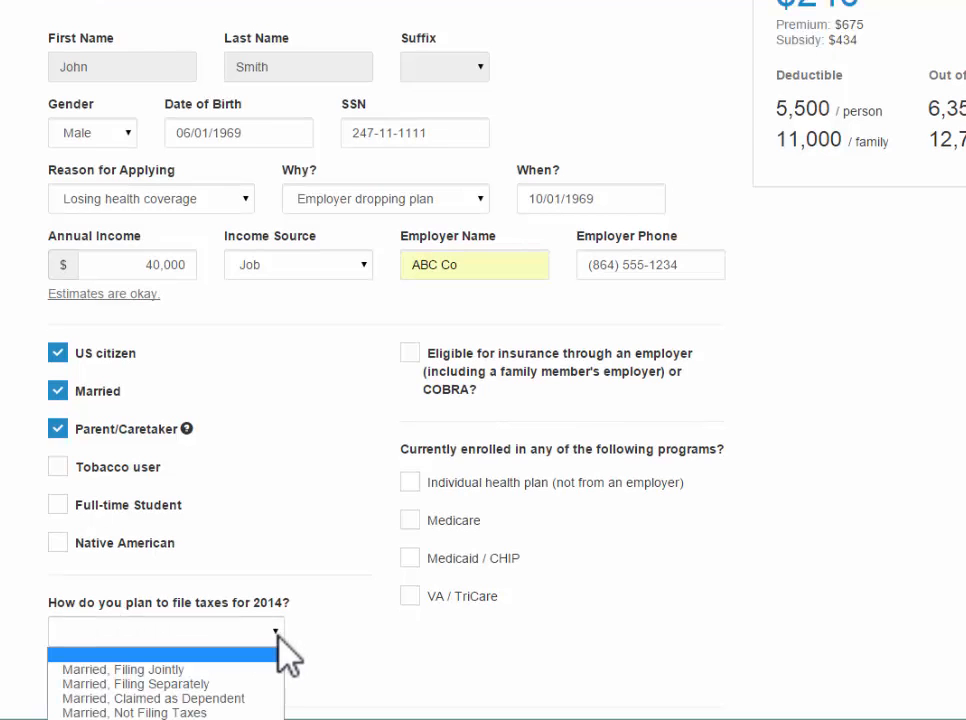
scroll(350, 635, down, 2)
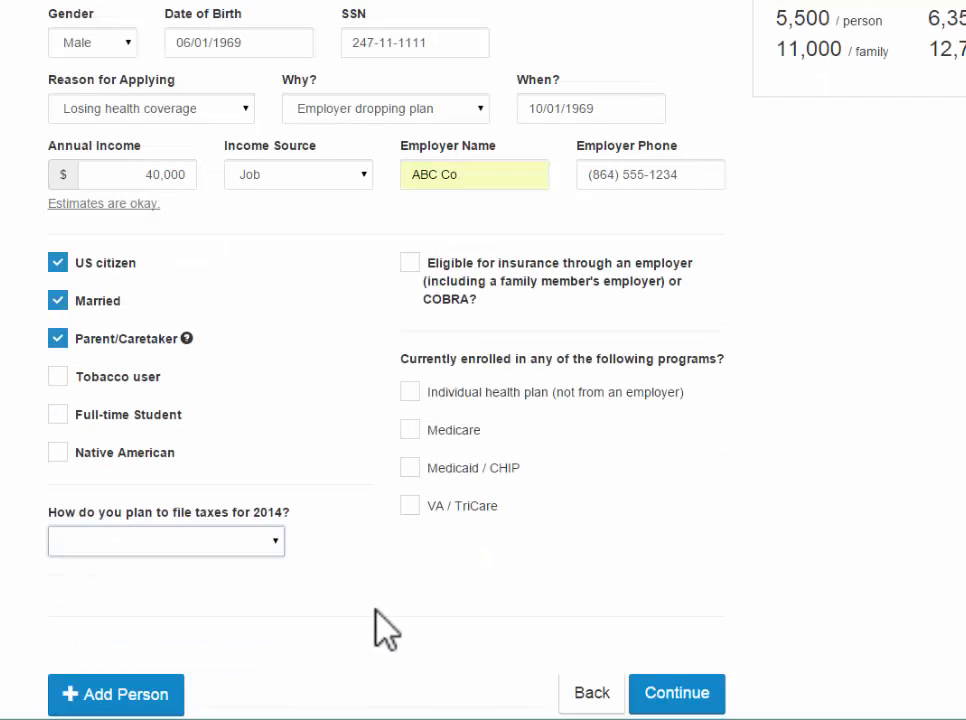
click(273, 540)
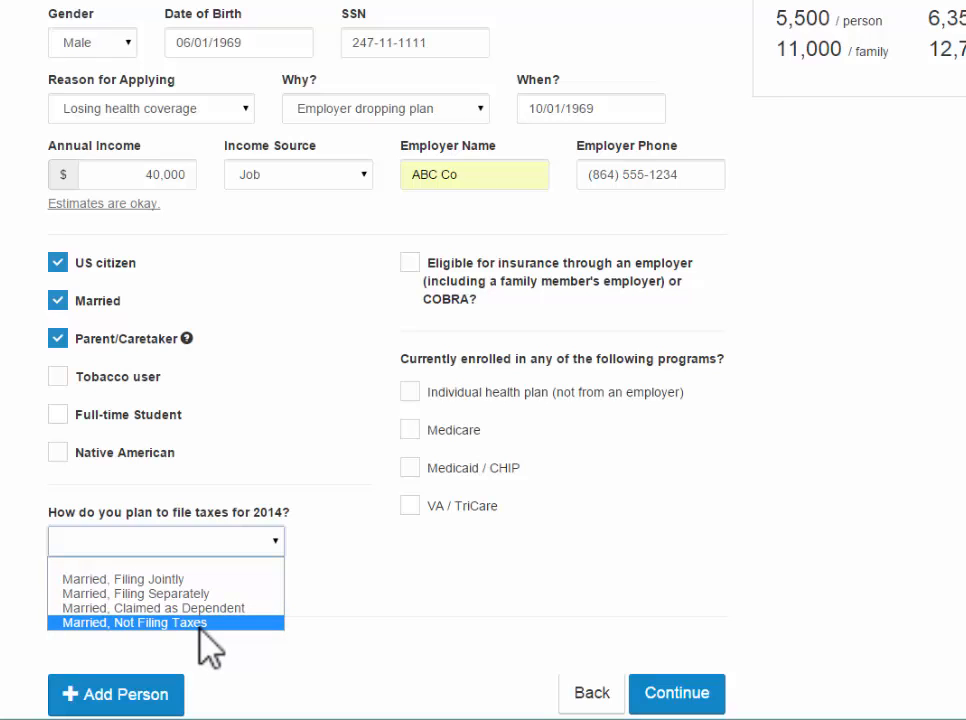
click(207, 579)
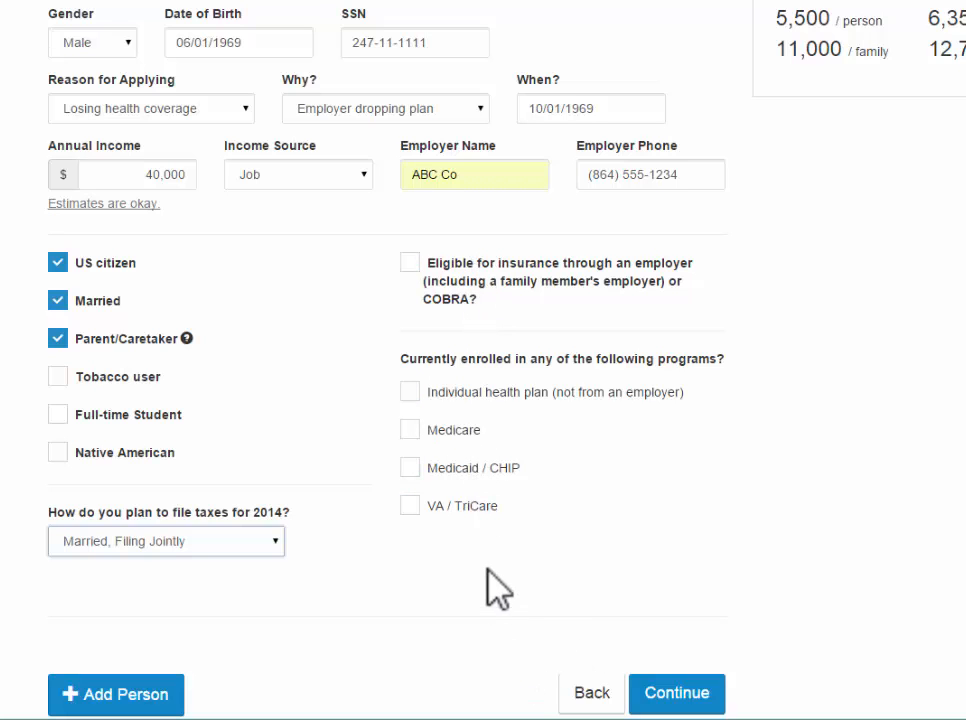
scroll(492, 561, down, 2)
scroll(495, 568, up, 1)
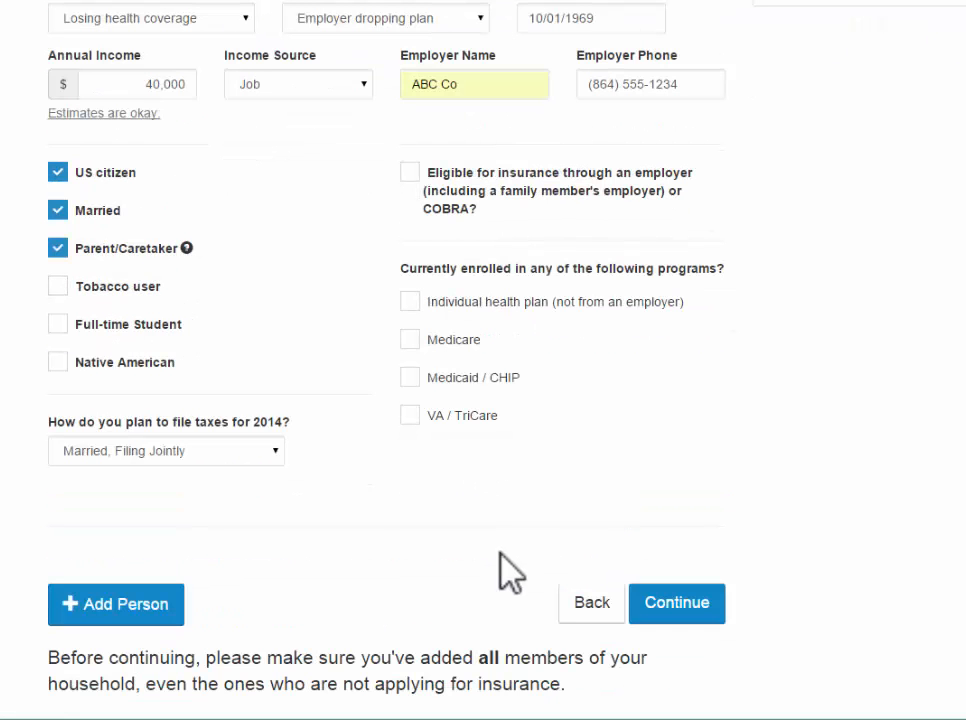
Add a second household member and enter the spouse's first and last name.
click(158, 612)
scroll(328, 485, down, 3)
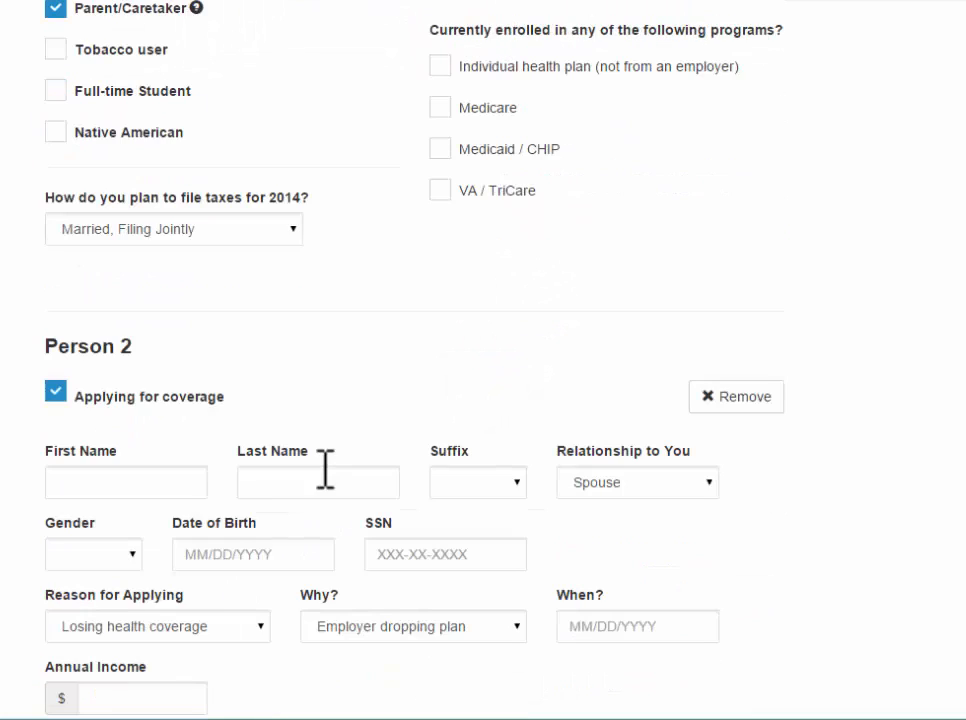
click(112, 481)
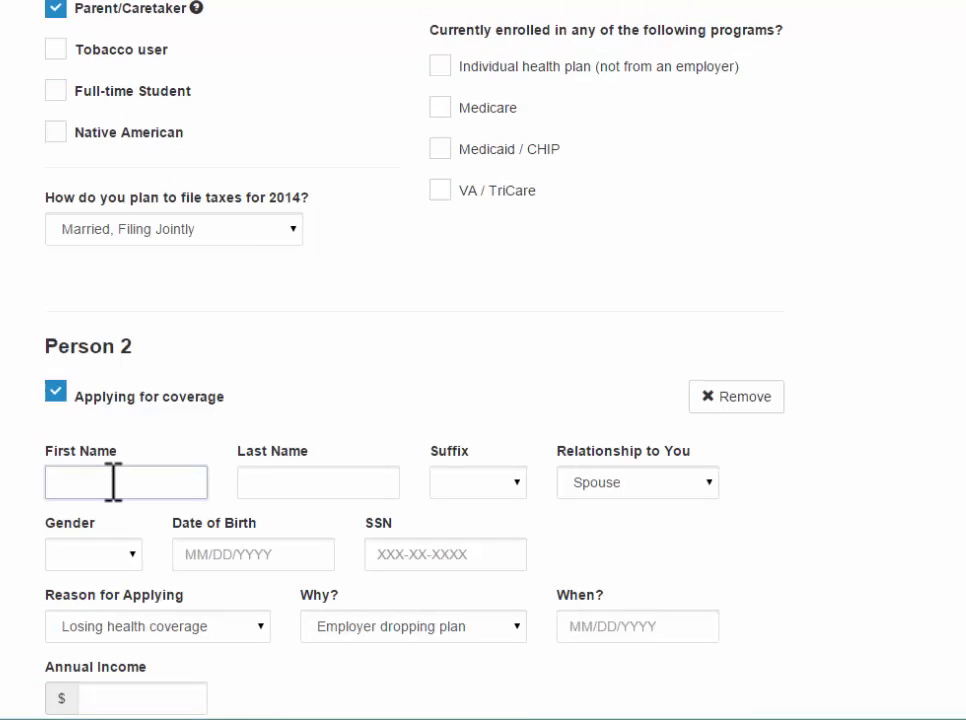
text(ma)
key(BackSpace)
key(BackSpace)
text(Mary)
key(Tab)
text(Smith)
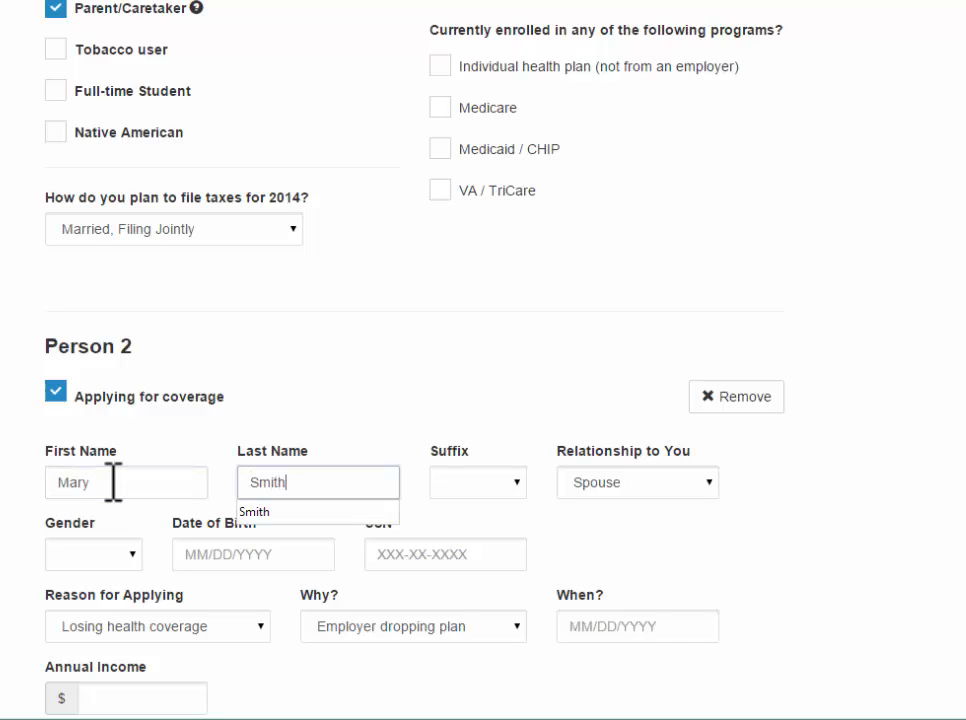
key(Tab)
key(Tab)
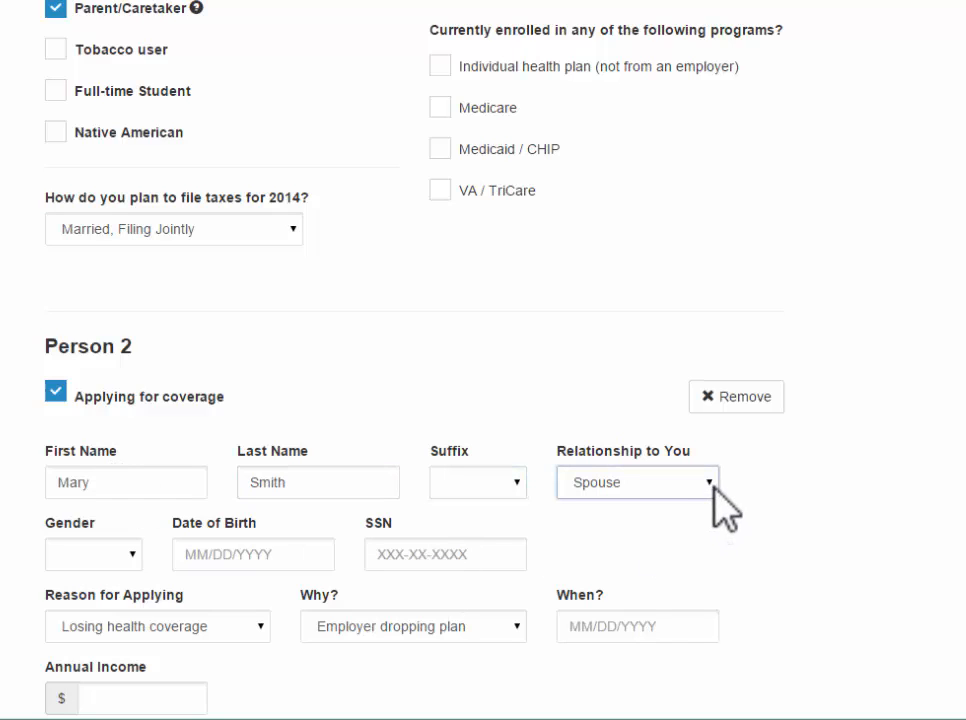
Set Person 2's gender to Female, birth date 03/01/1972, and enter her Social Security number.
click(128, 562)
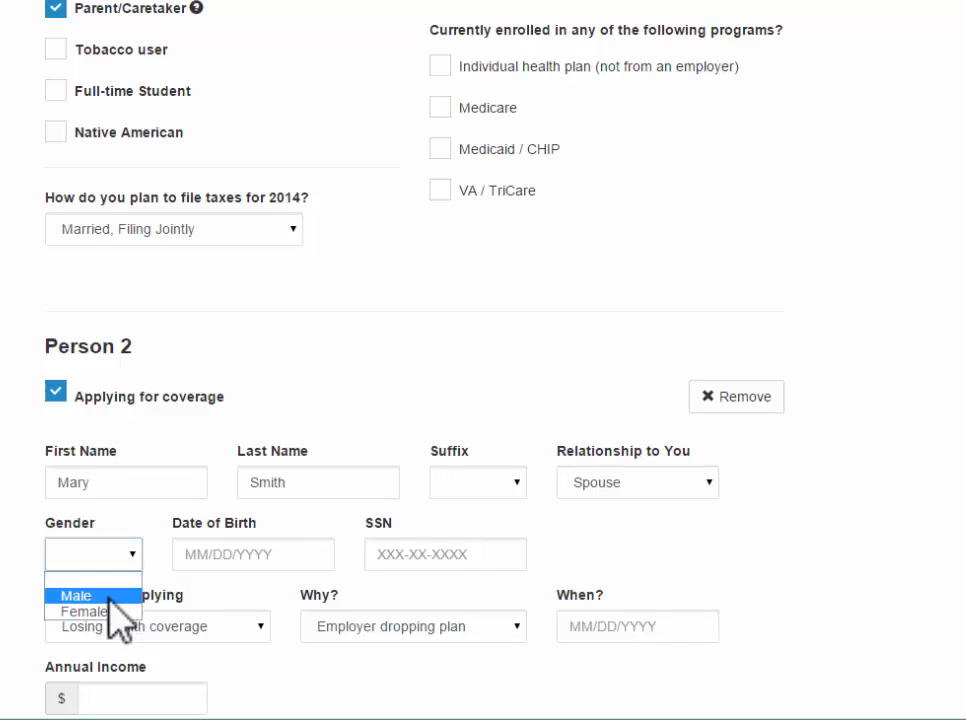
click(111, 613)
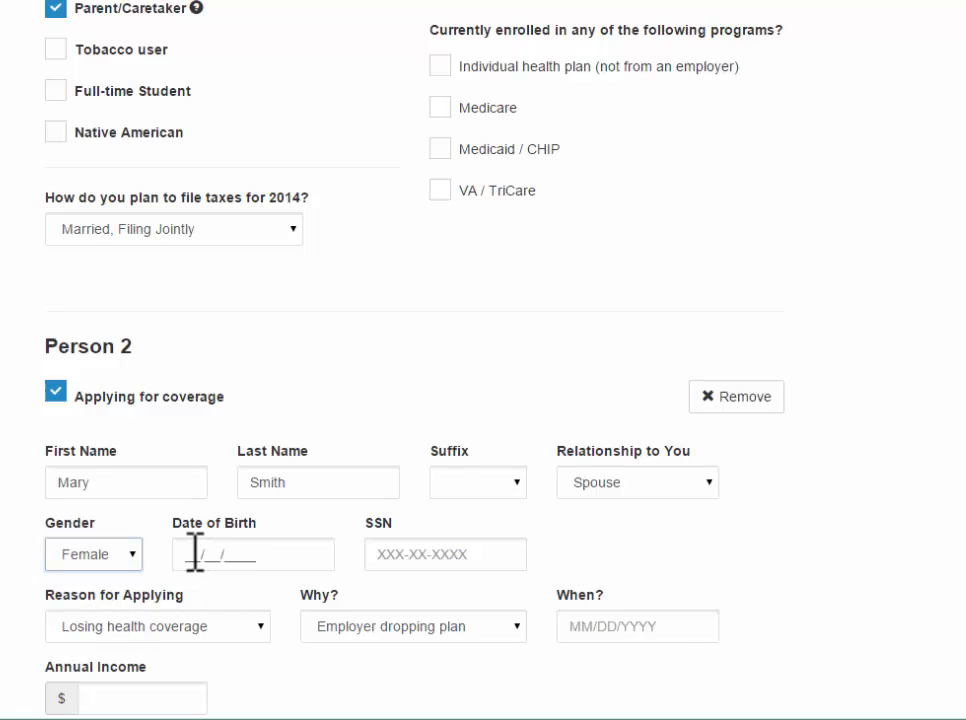
click(226, 556)
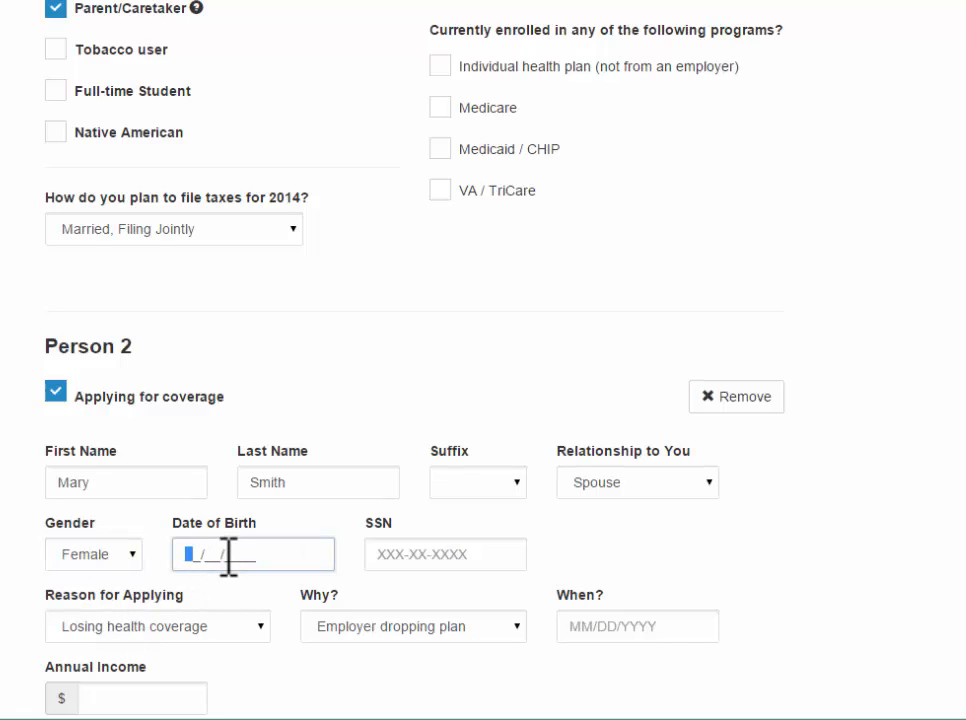
text(03/01/1972)
key(Tab)
text(247222222)
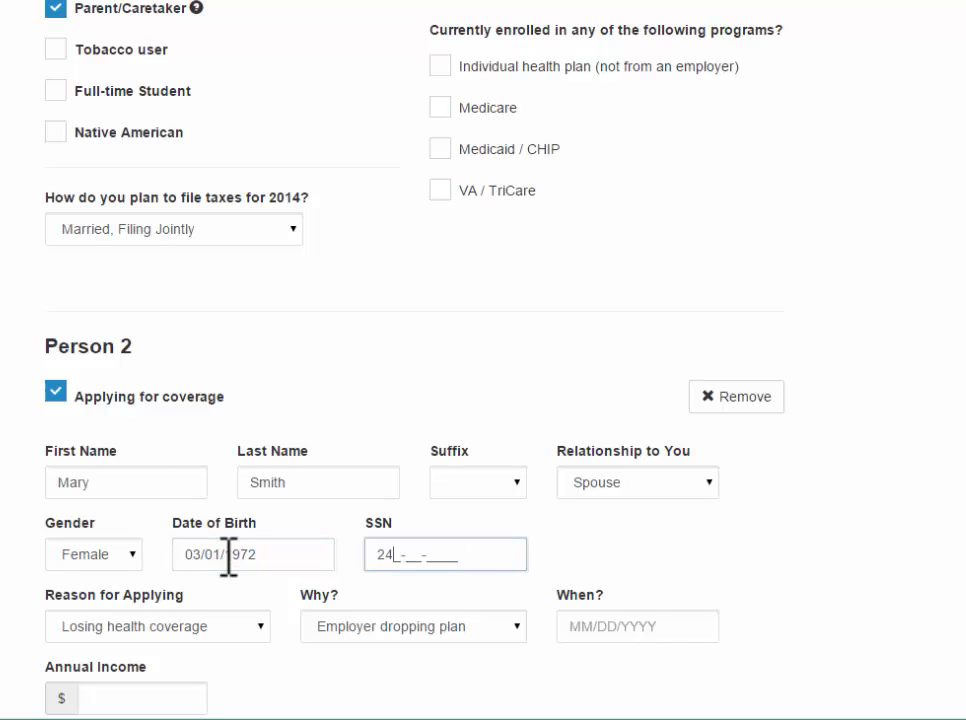
key(Tab)
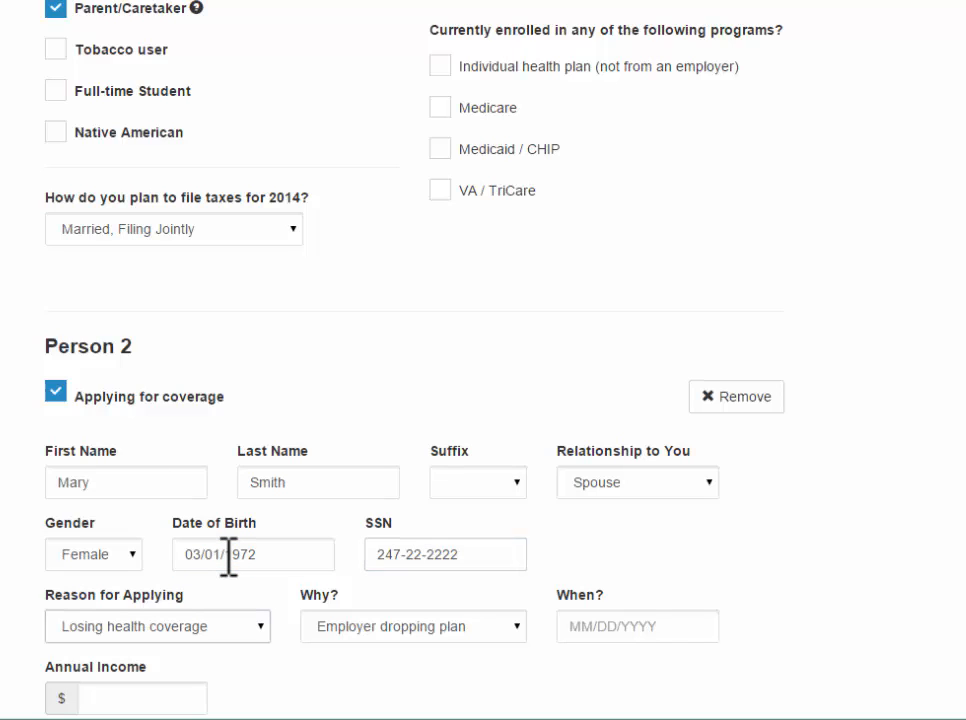
Enter 10/01/2014 as the date Person 2 lost coverage.
scroll(228, 545, down, 1)
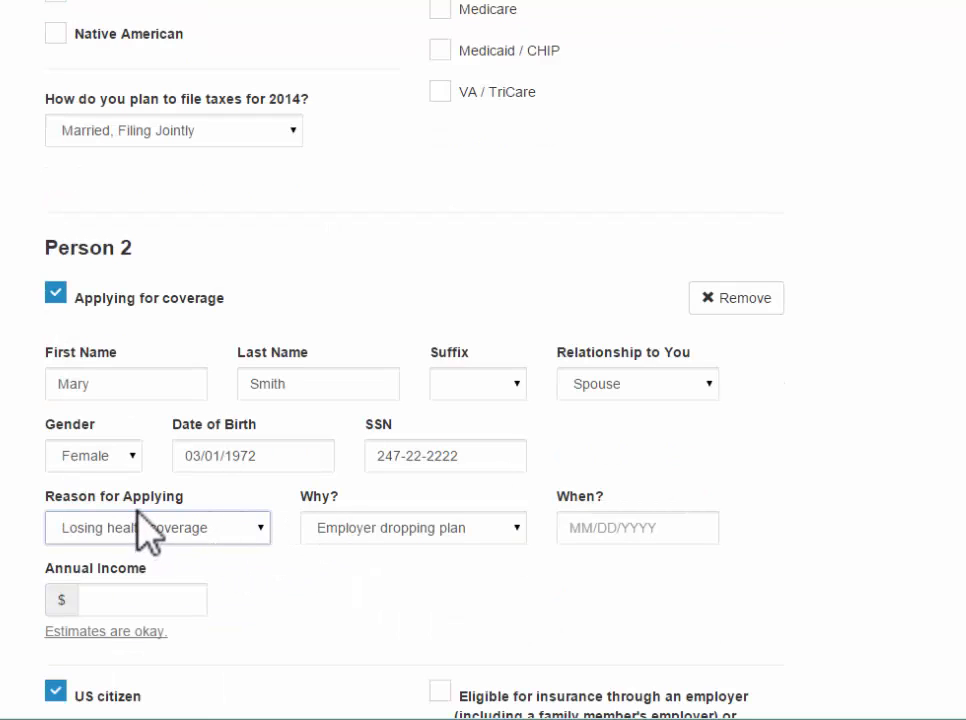
click(577, 527)
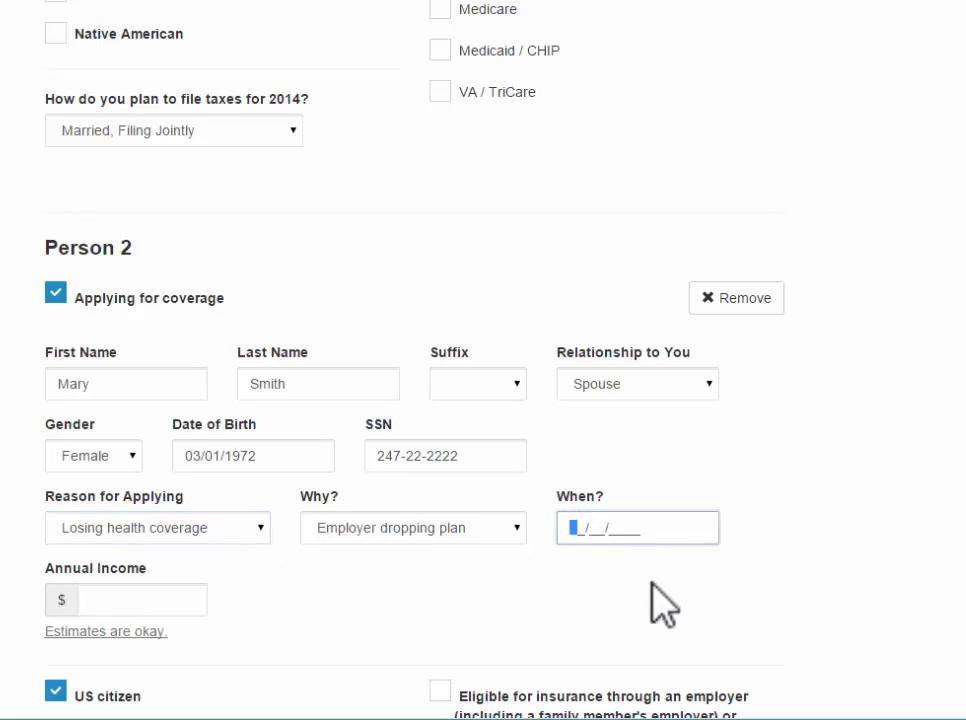
text(10/01/2014)
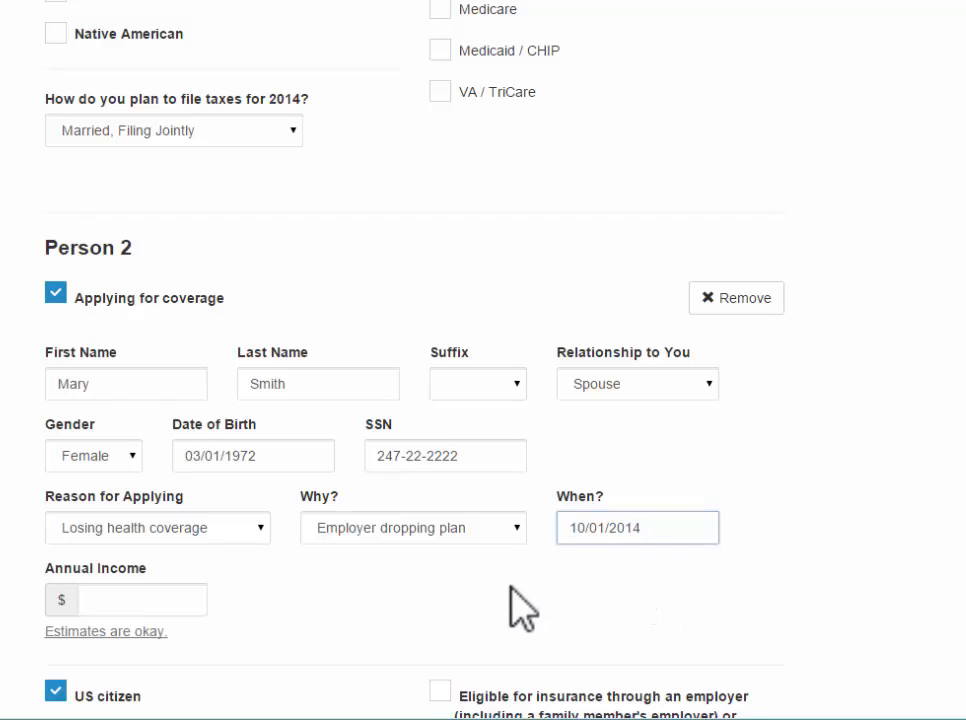
Enter 25000 as Person 2's annual income.
scroll(450, 580, down, 1)
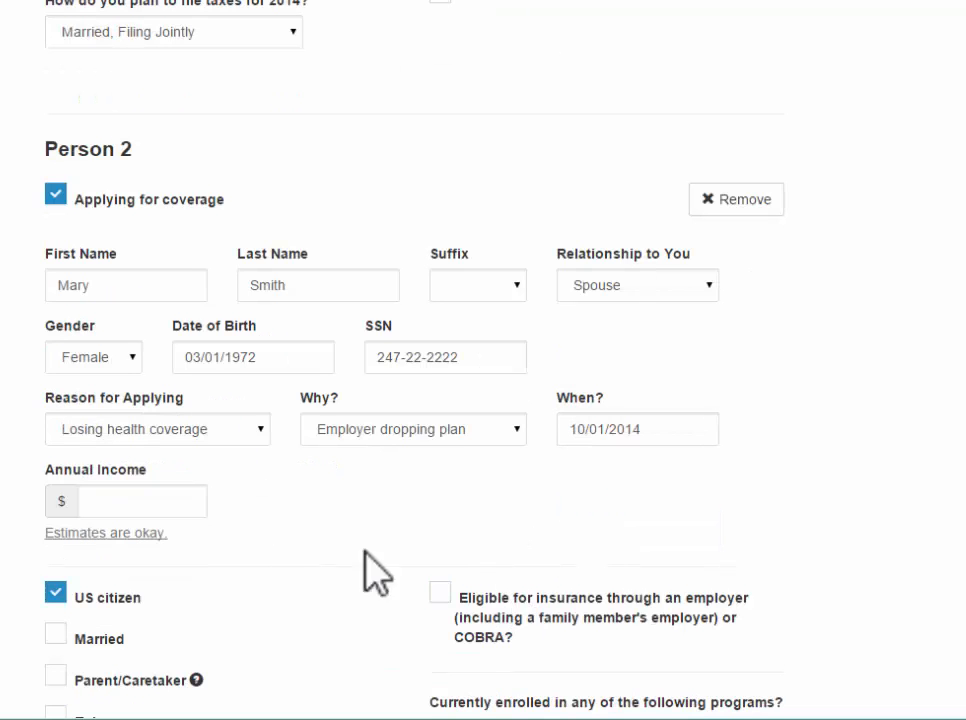
click(186, 505)
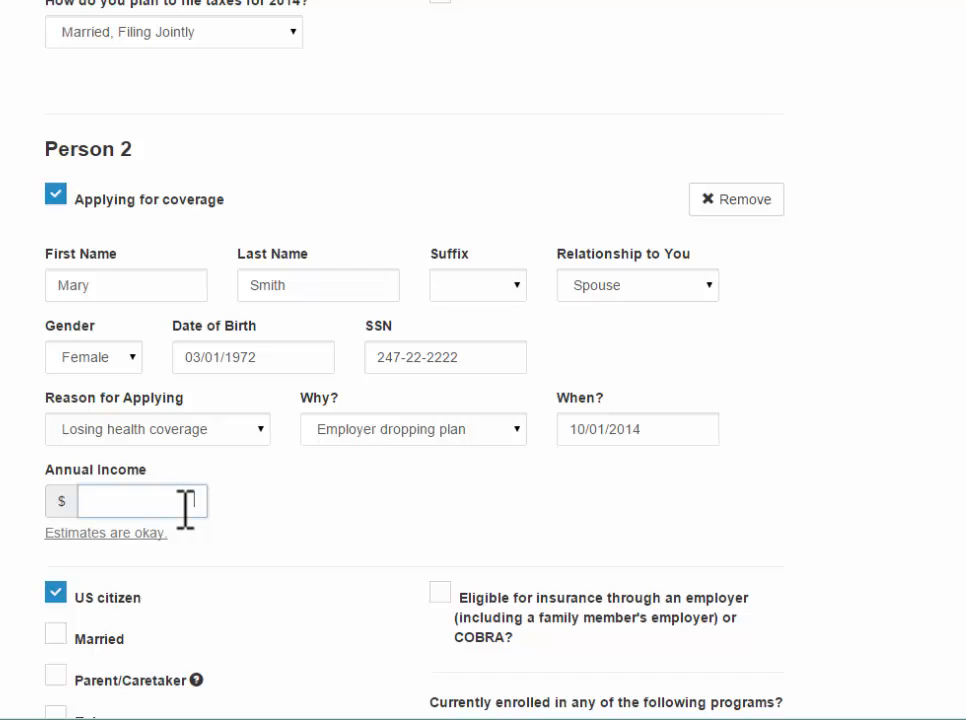
text(250000)
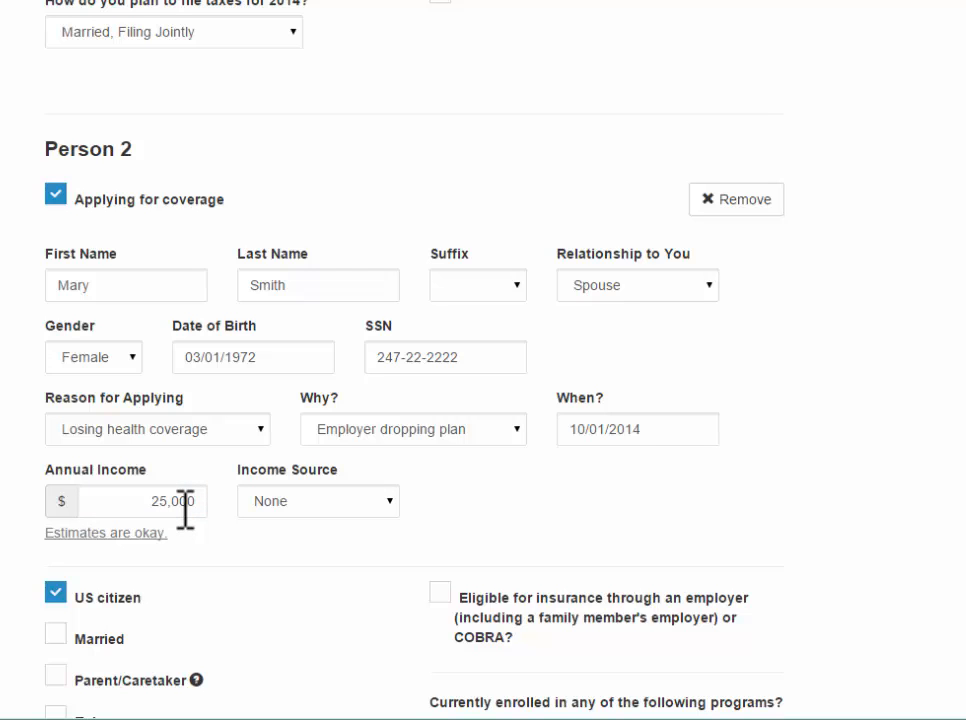
Set Person 2's income source to Job at employer XYZ Co, with the employer's phone number.
click(377, 505)
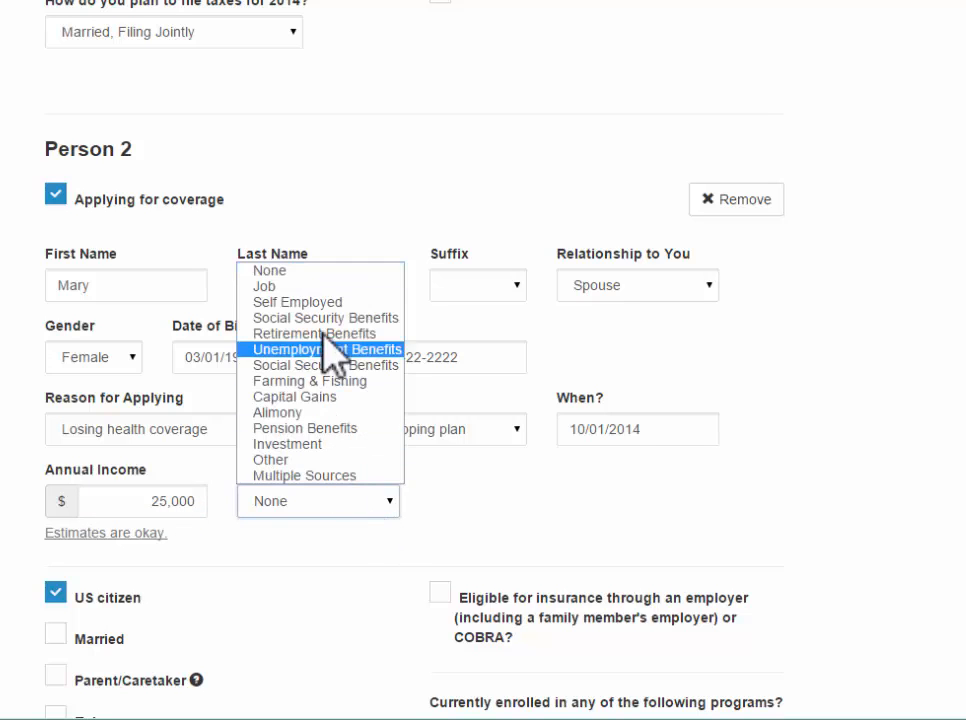
click(317, 286)
click(516, 503)
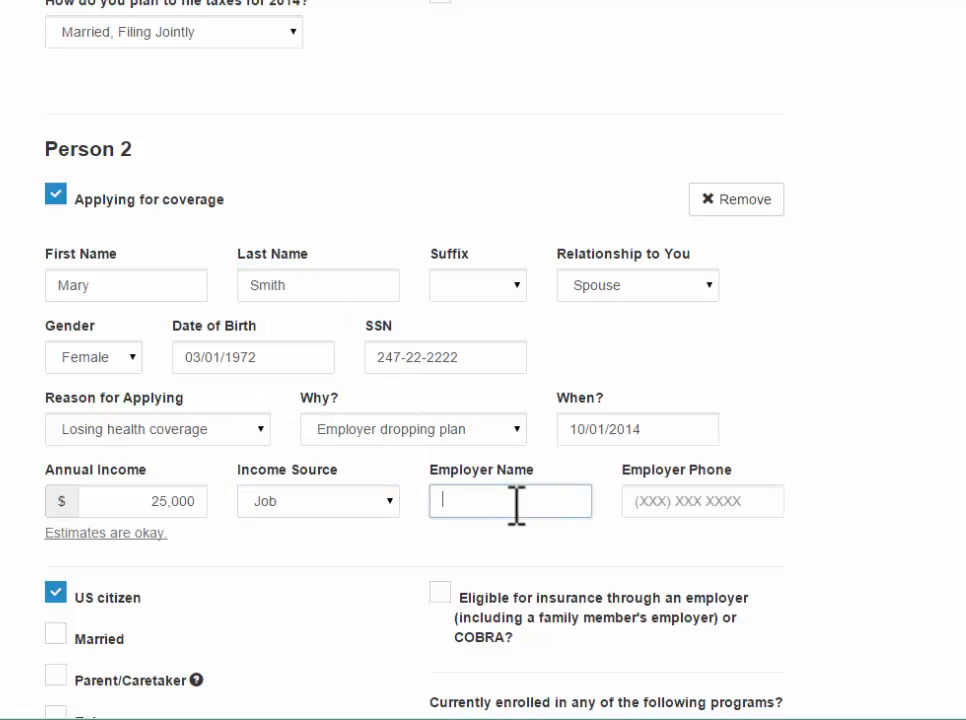
text(XYZ Co)
key(Tab)
text(86)
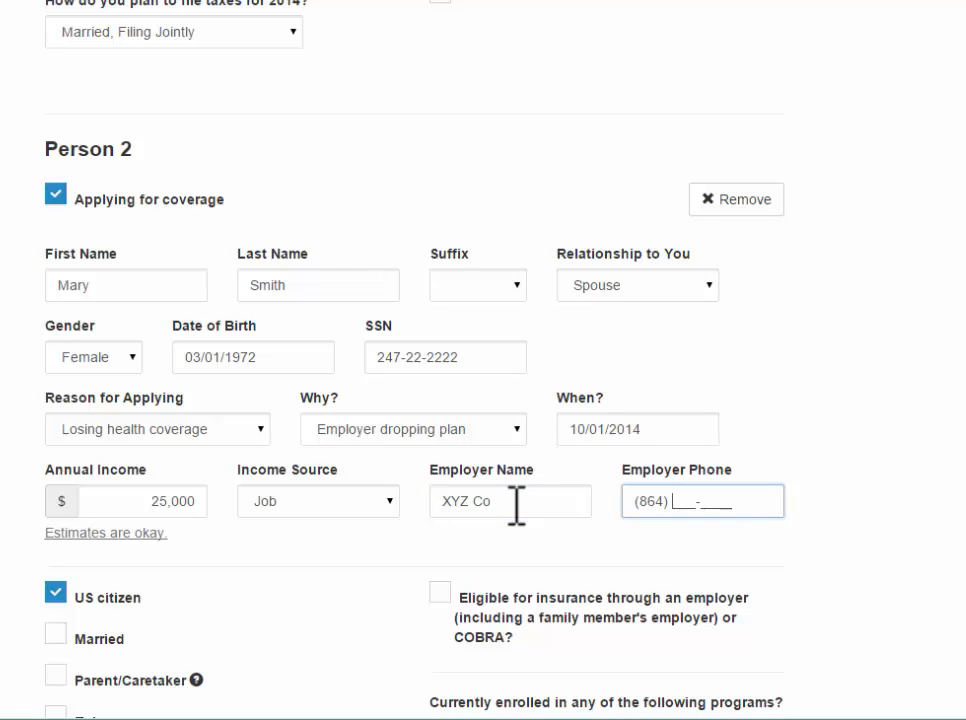
text(4) 123-4444)
key(Tab)
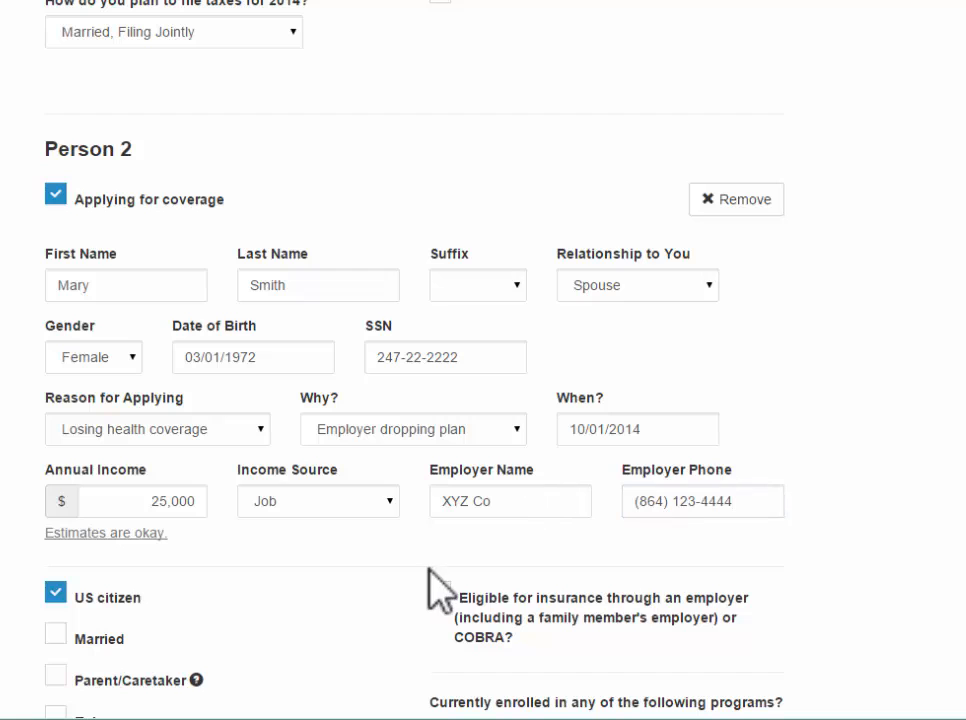
scroll(405, 597, down, 3)
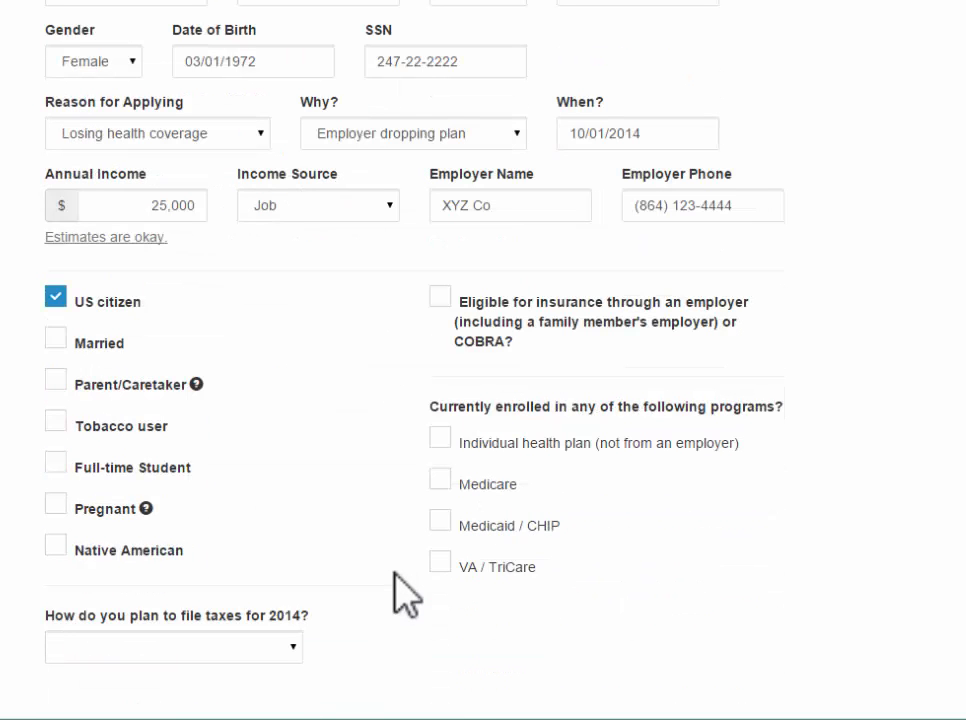
Tick Married and Parent/Caretaker for Person 2 and choose Married, Filing Jointly.
click(56, 340)
click(56, 381)
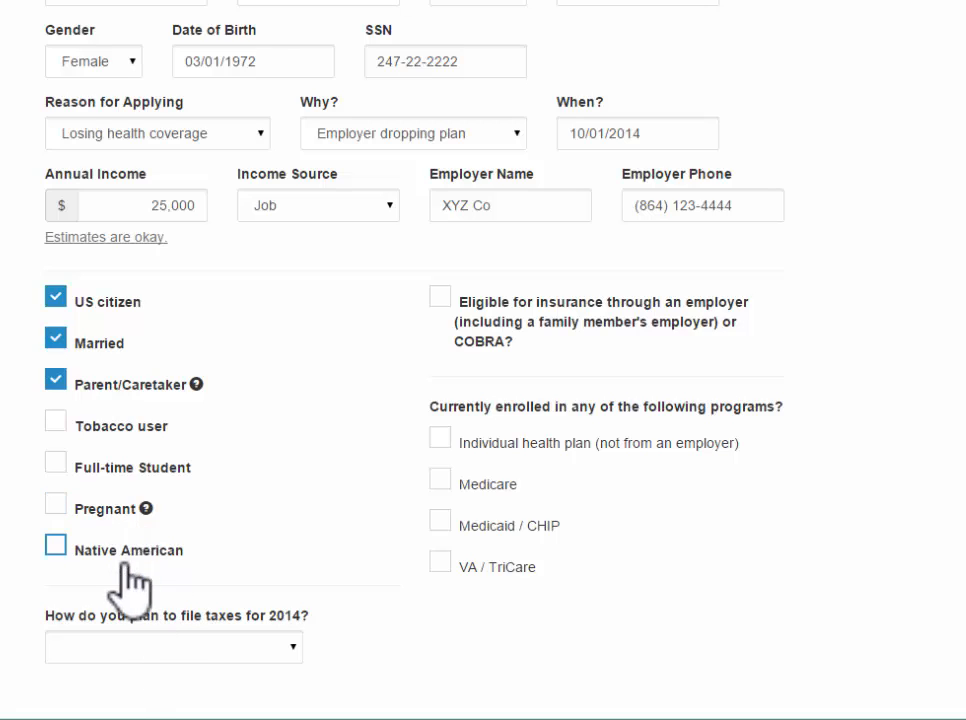
click(290, 645)
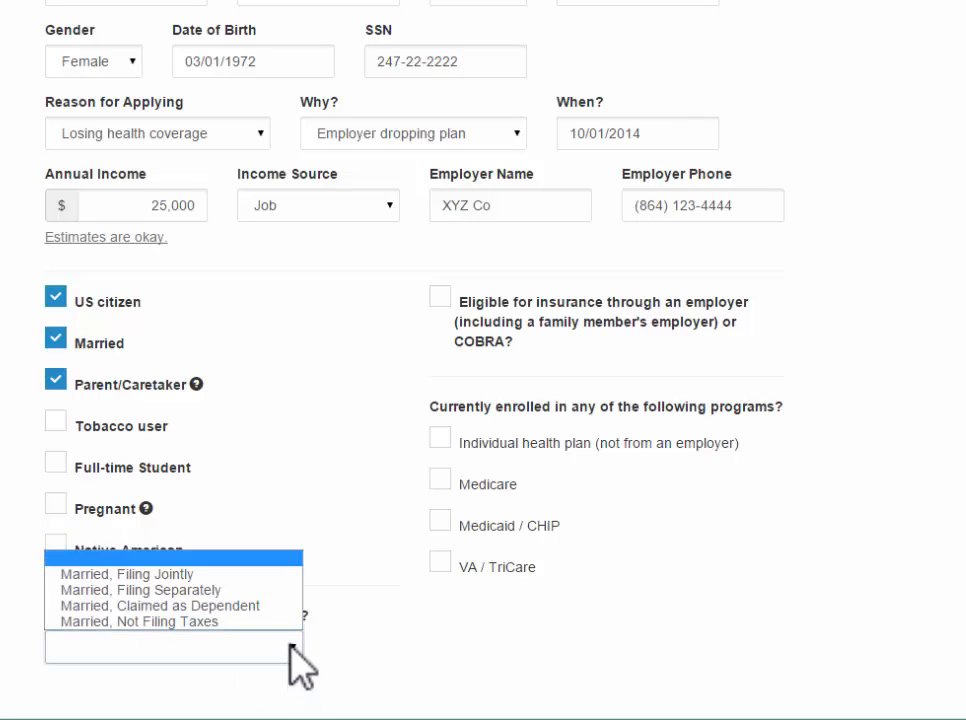
click(232, 574)
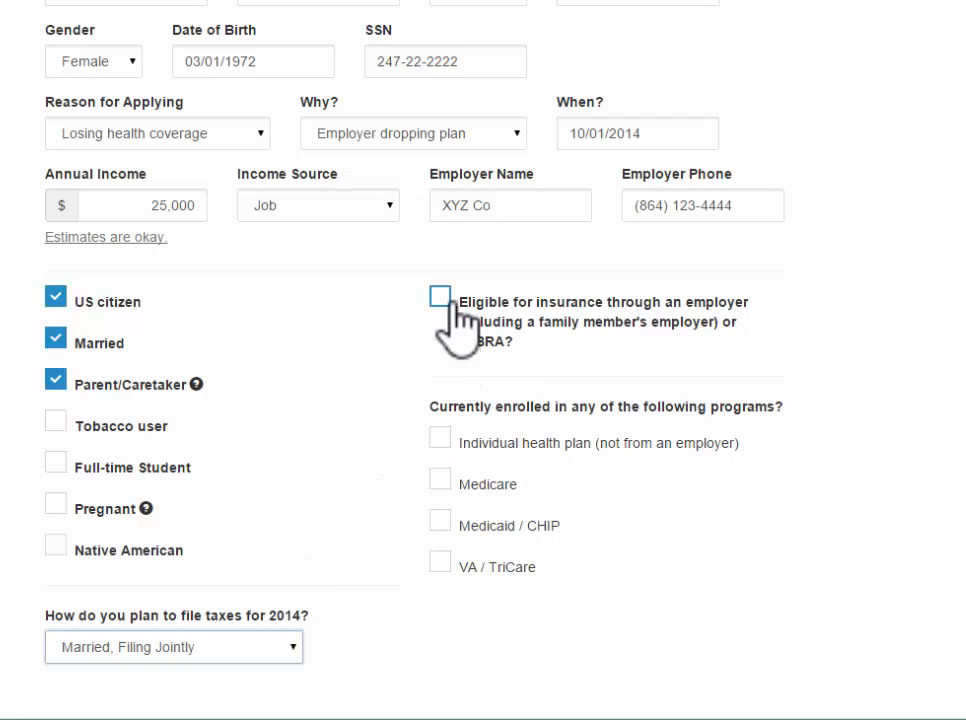
click(442, 609)
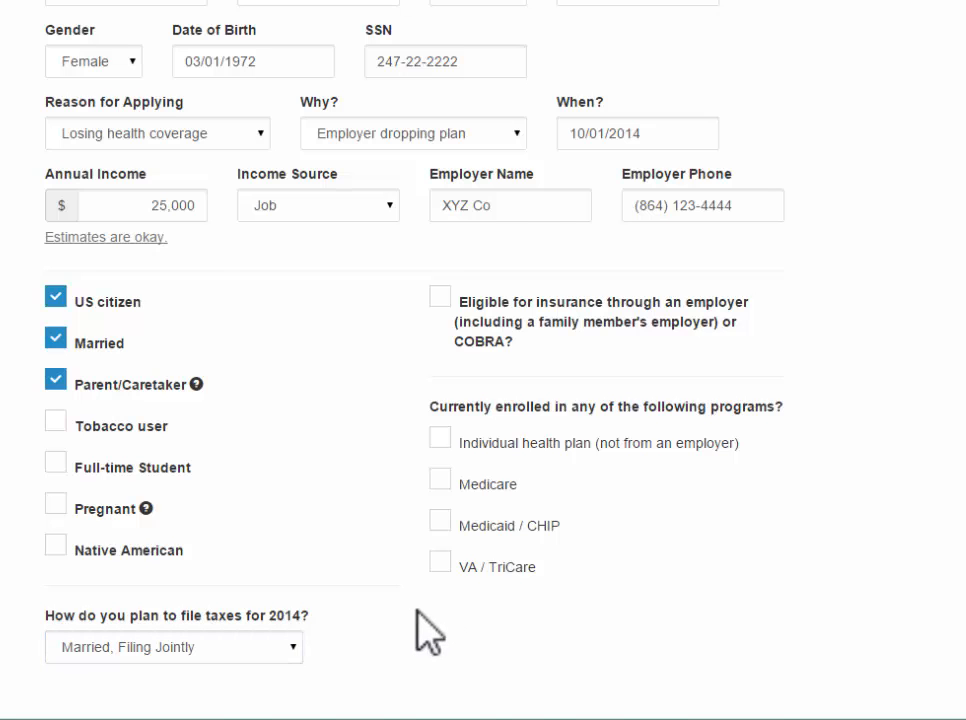
Add a third household member and enter the child's first and last name.
scroll(418, 612, down, 4)
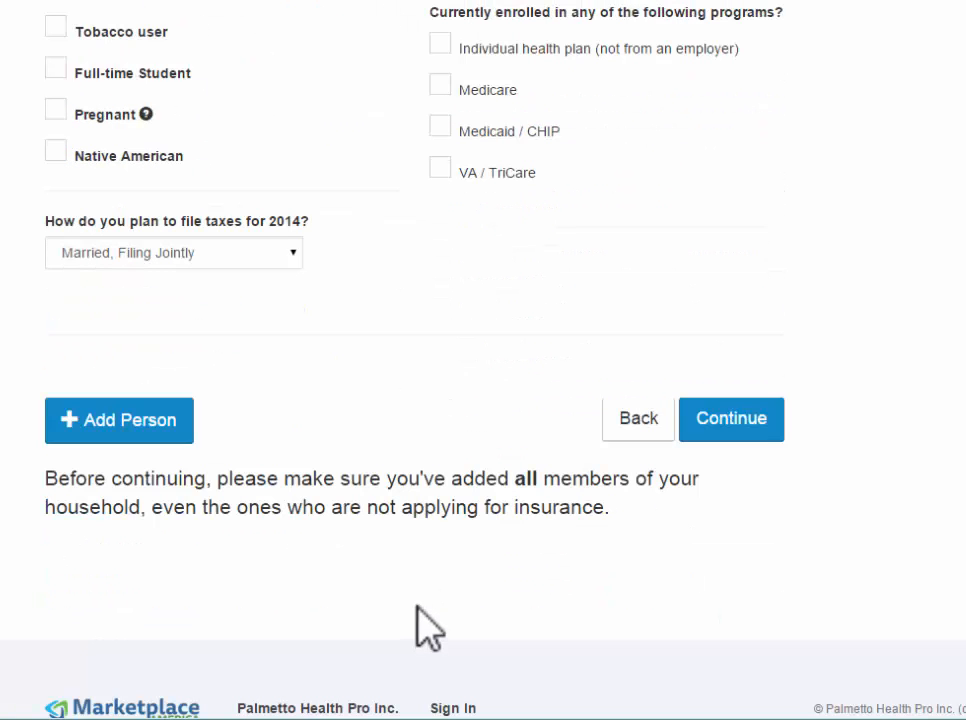
scroll(423, 621, up, 2)
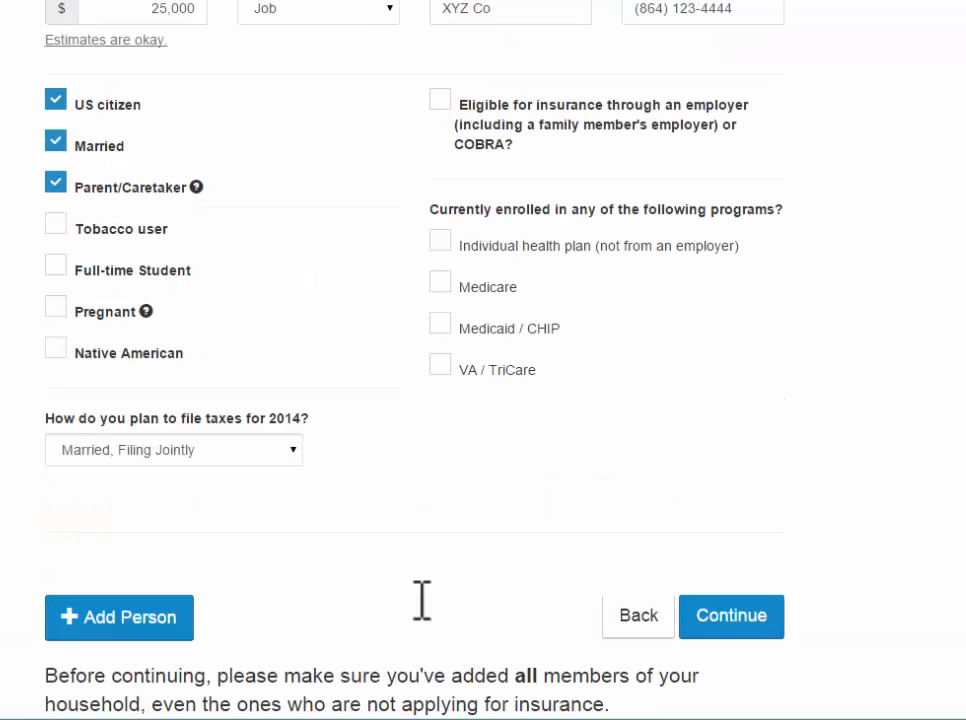
scroll(423, 599, down, 1)
click(148, 552)
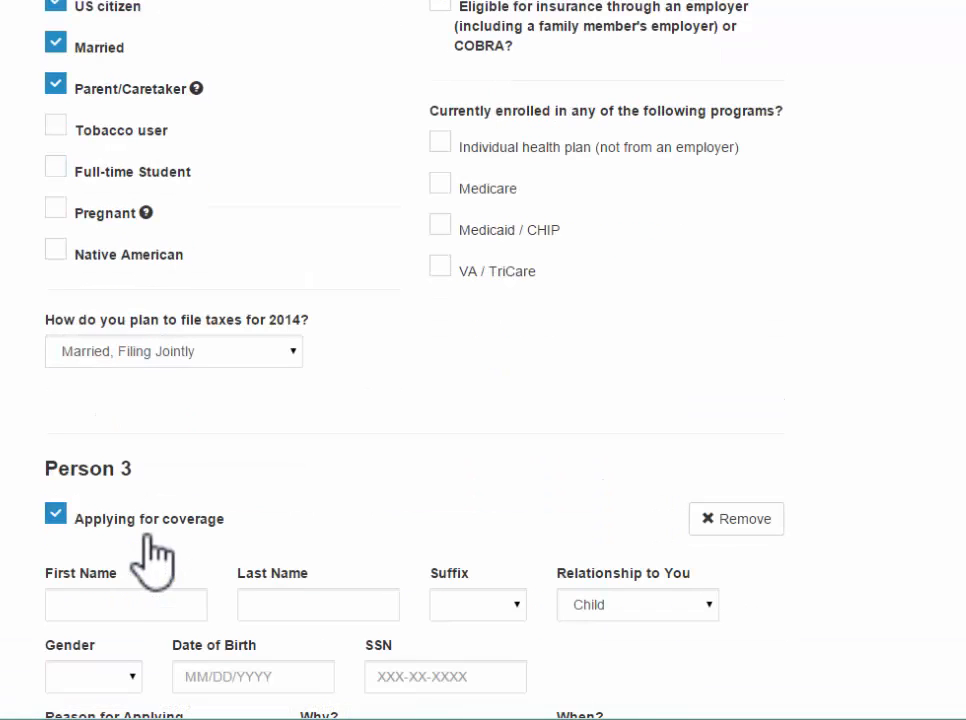
scroll(252, 556, down, 4)
click(123, 210)
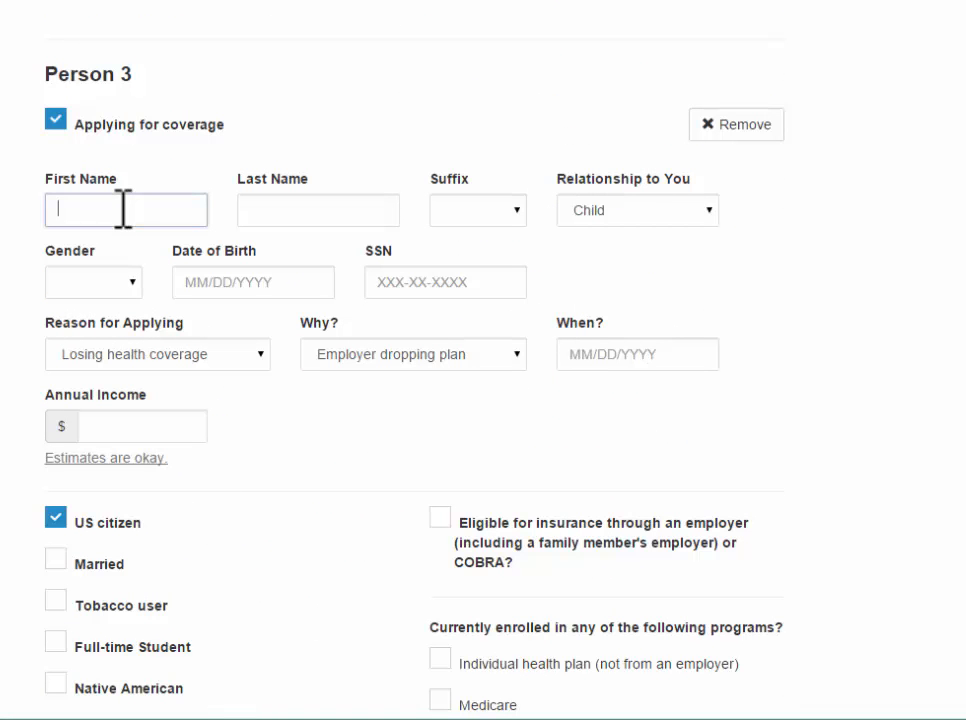
text(James)
key(Tab)
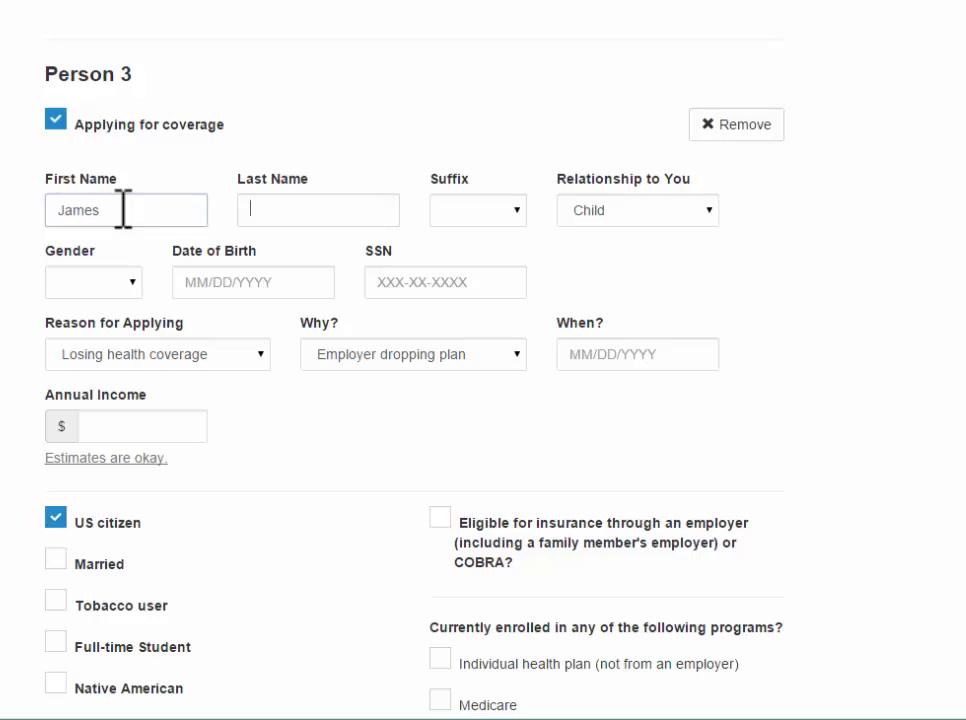
text(Smith)
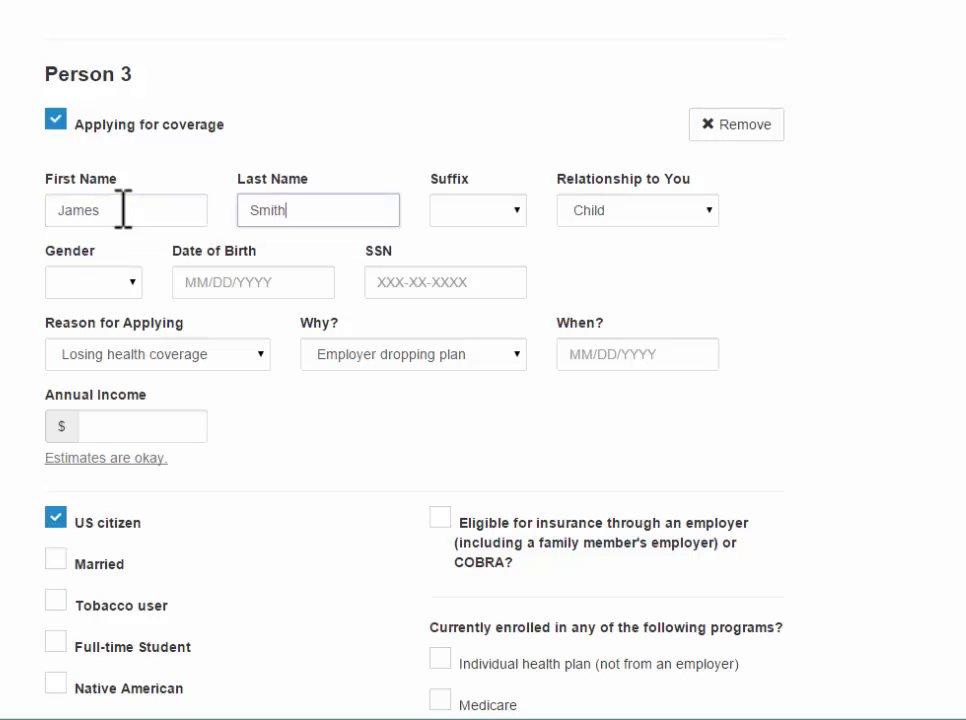
key(Tab)
key(Tab)
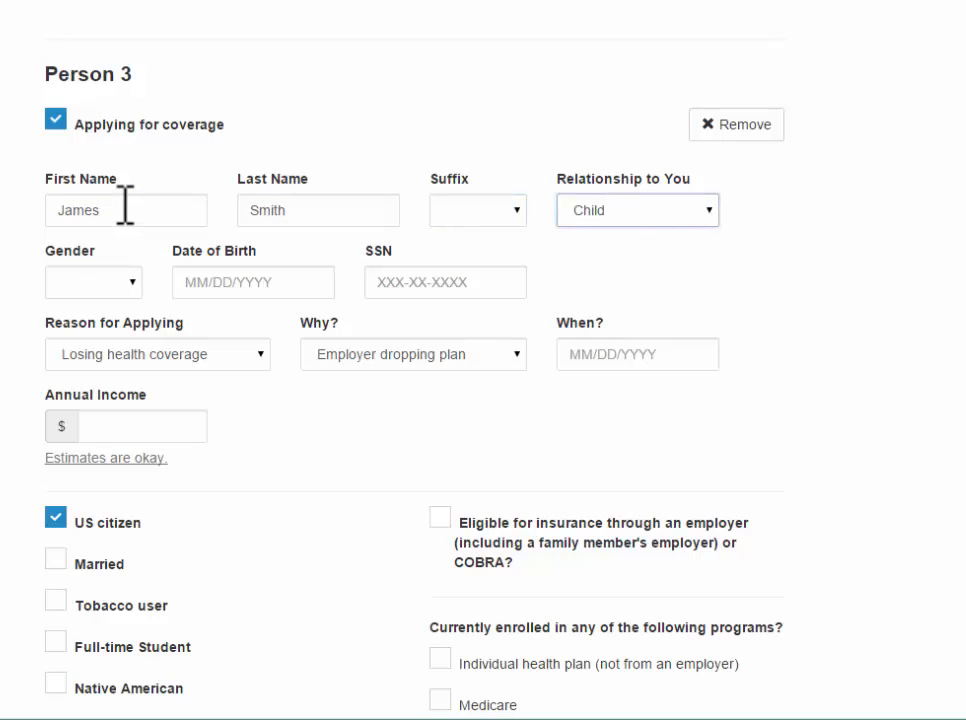
Keep Person 3's relationship as Child and set gender to Male.
click(709, 212)
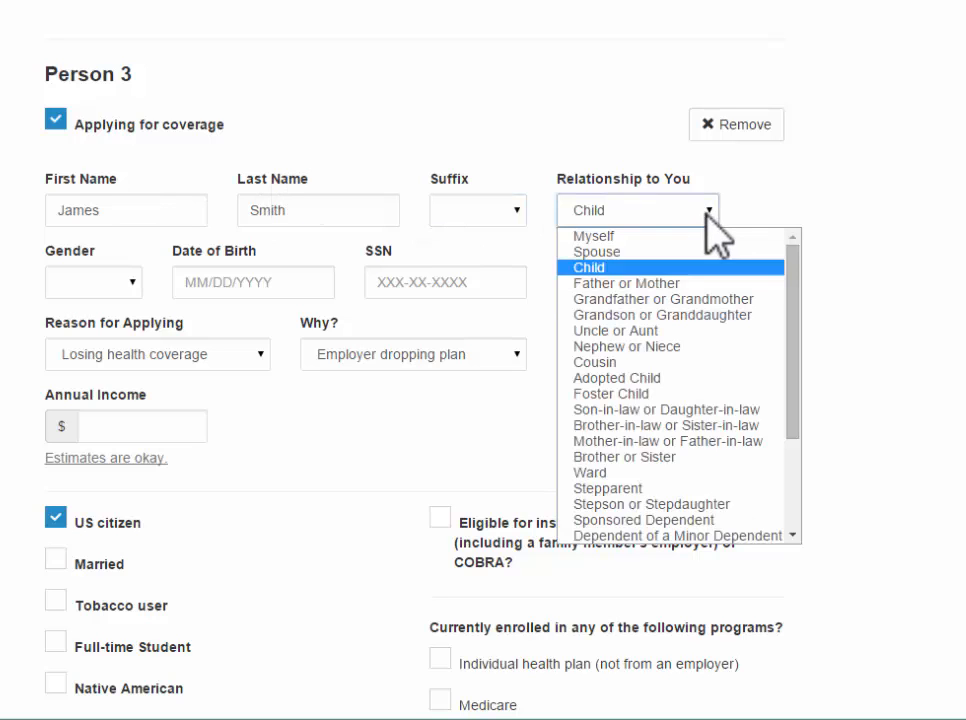
click(707, 214)
click(707, 214)
click(707, 212)
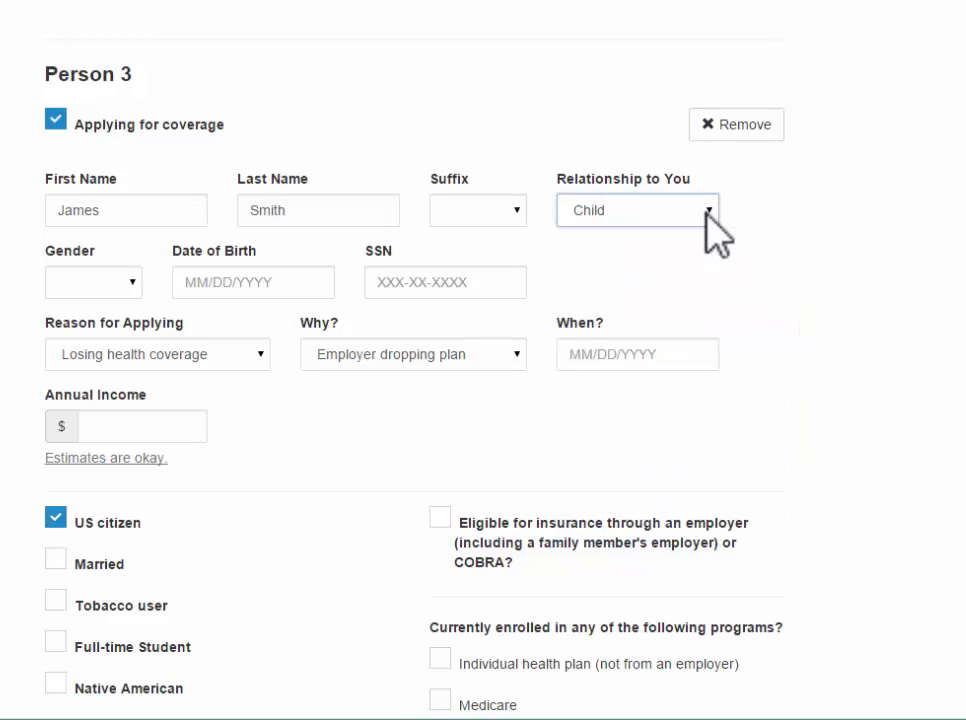
click(127, 288)
click(120, 323)
Enter Person 3's date of birth and Social Security number.
click(181, 282)
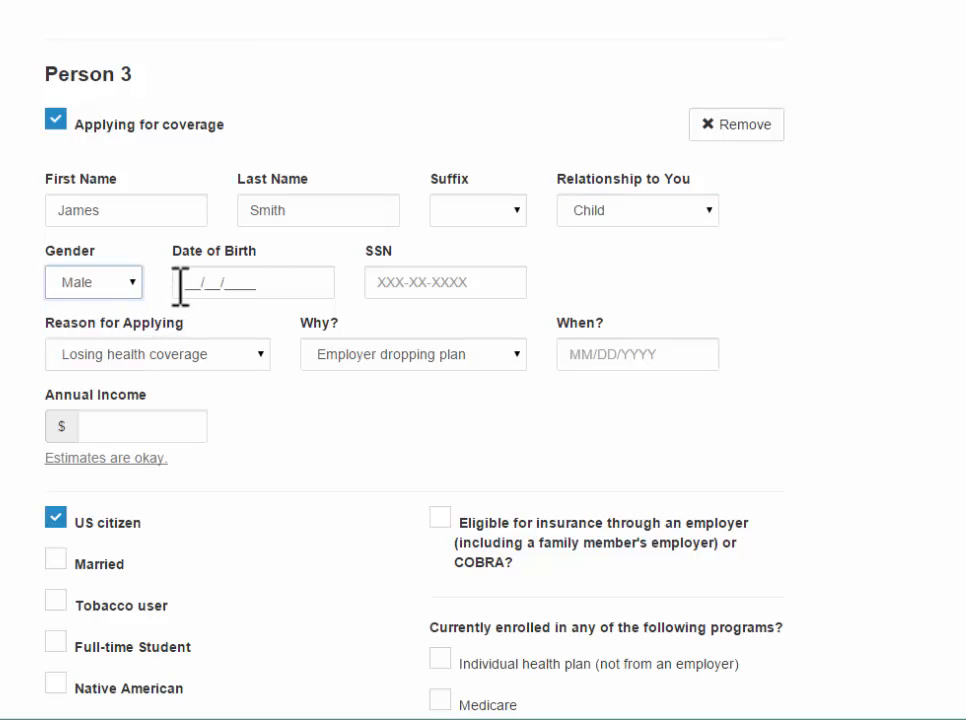
text(0)
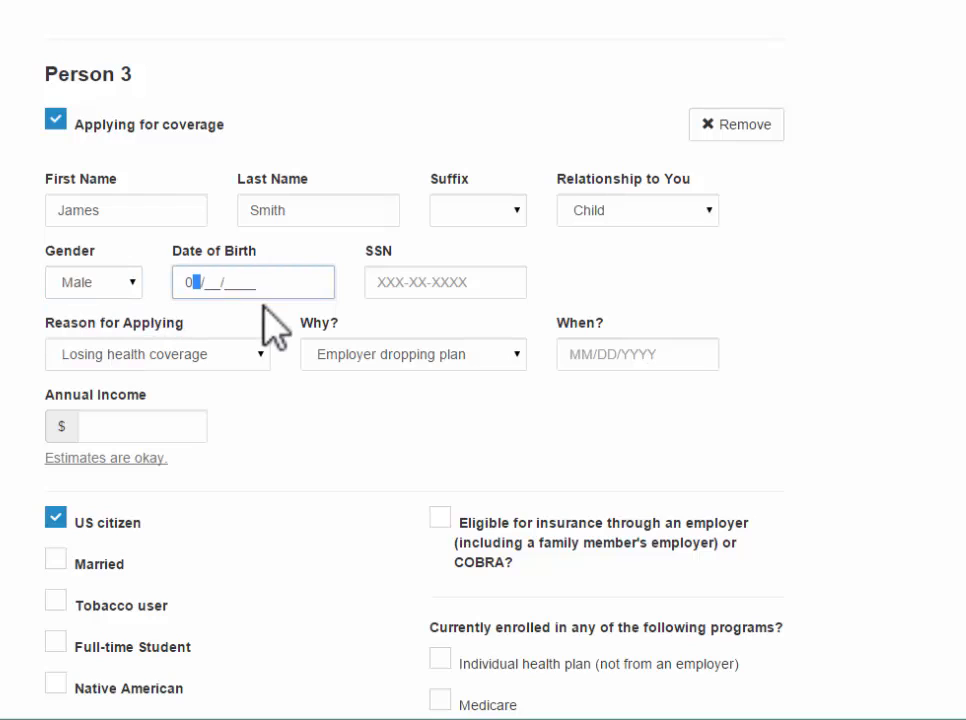
text(1/01/1999)
key(Tab)
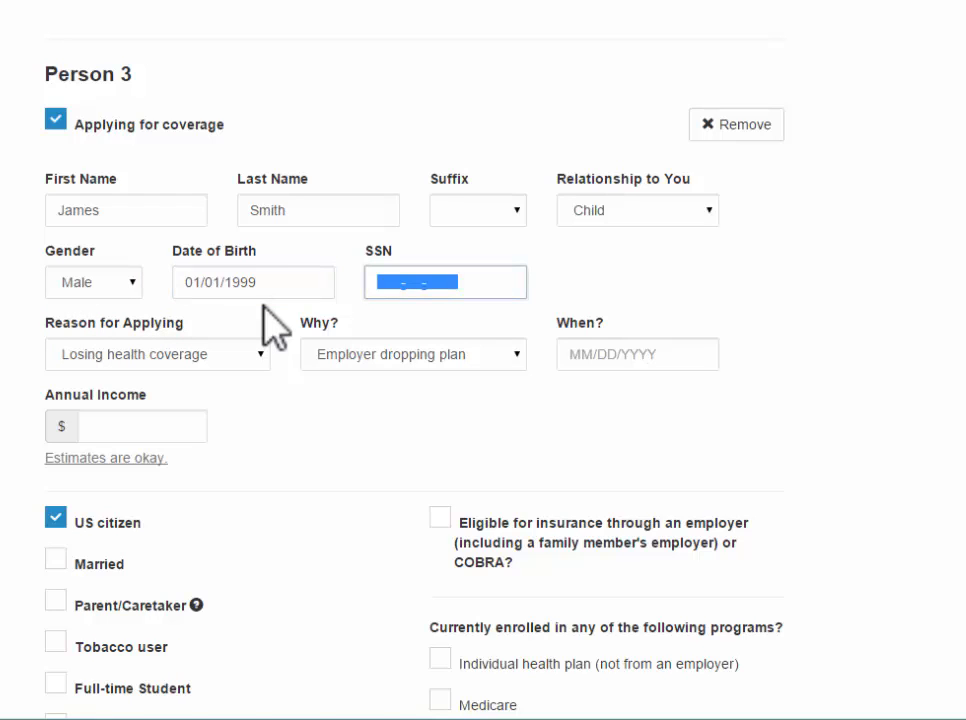
text(420-11-1)
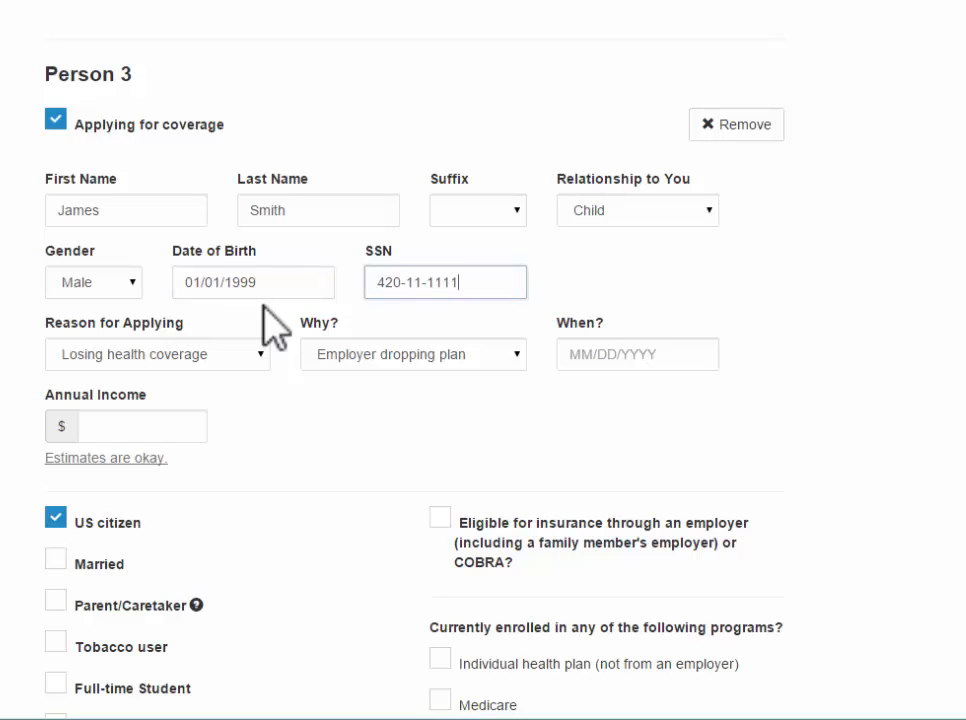
text(111)
Set Person 3's coverage-loss date to 10/01/2014, leaving annual income blank.
click(580, 355)
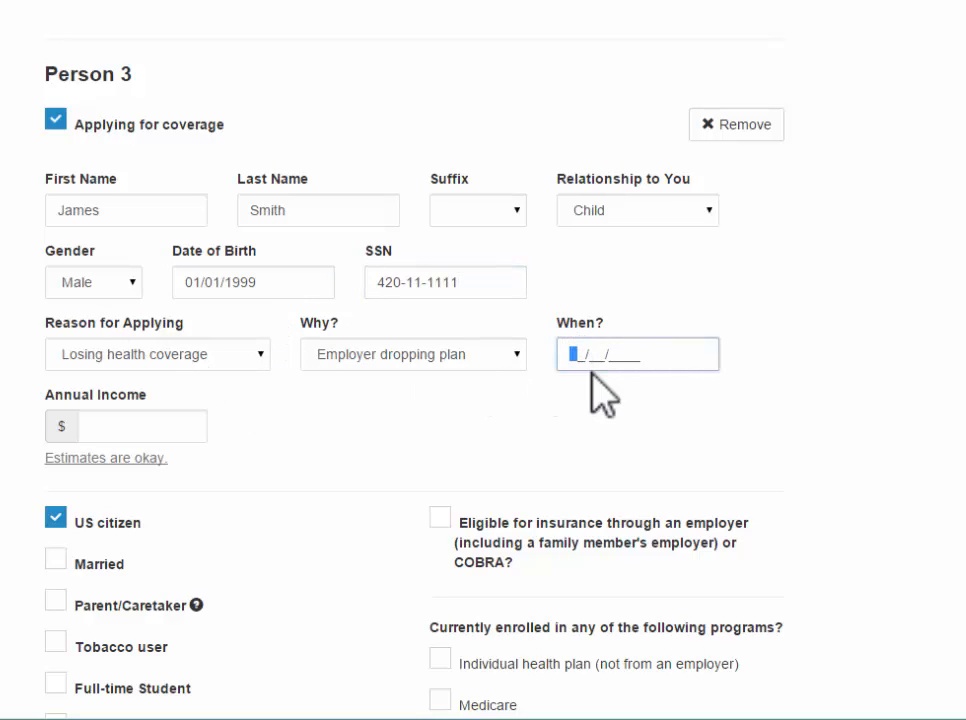
text(10/01/2014)
key(Tab)
click(182, 425)
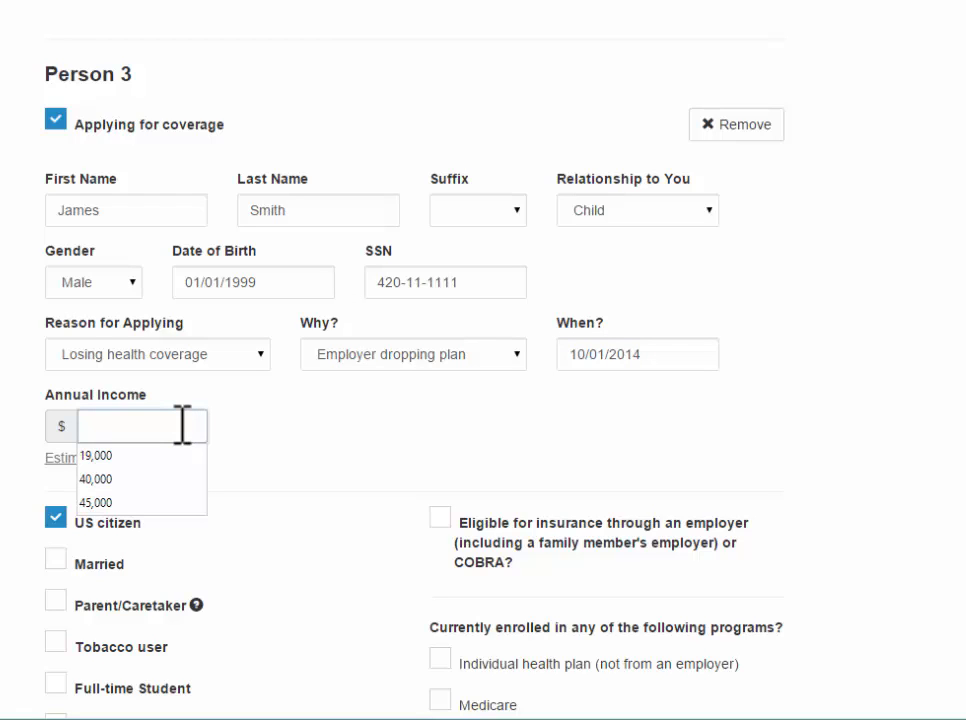
click(250, 423)
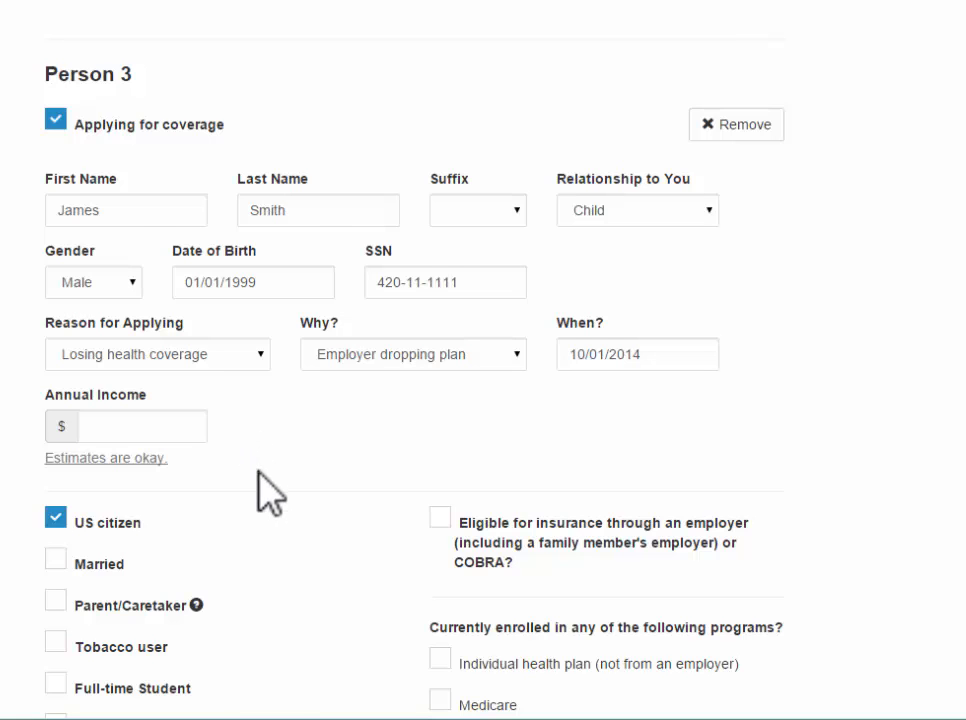
scroll(262, 478, down, 1)
scroll(276, 472, down, 1)
scroll(286, 478, down, 1)
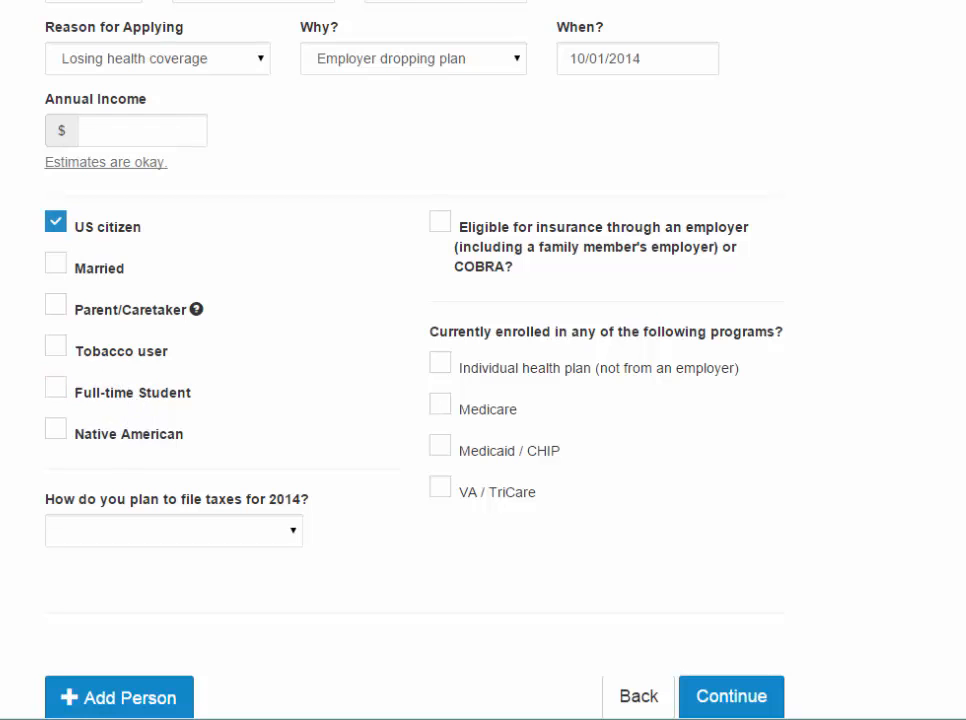
Mark Person 3 as a full-time student filing Single, Claimed as Dependent.
click(64, 396)
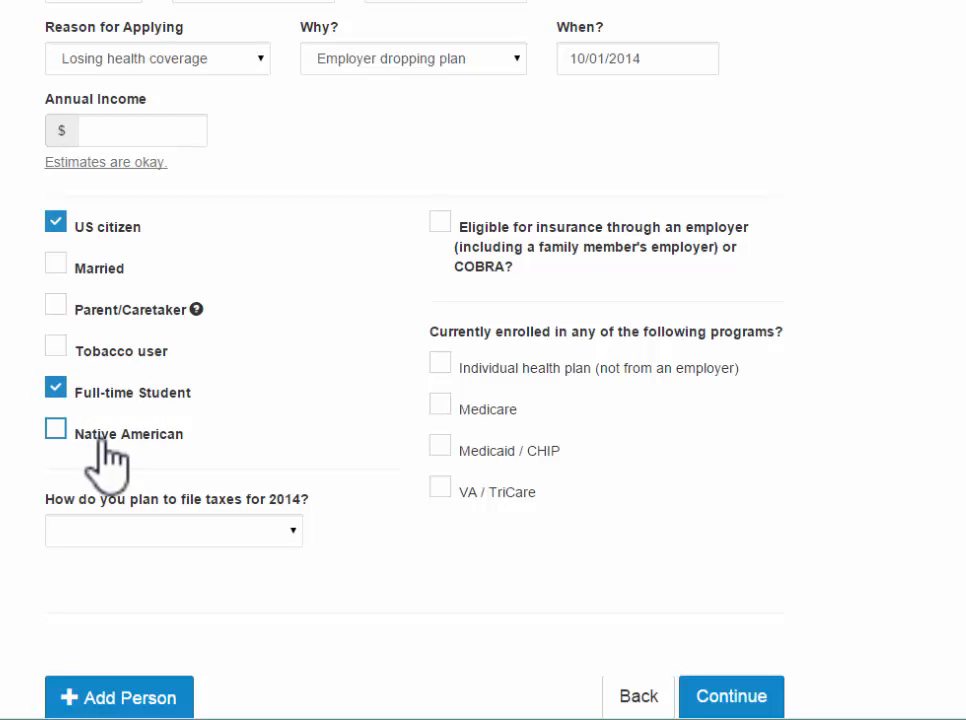
scroll(106, 455, down, 1)
click(230, 435)
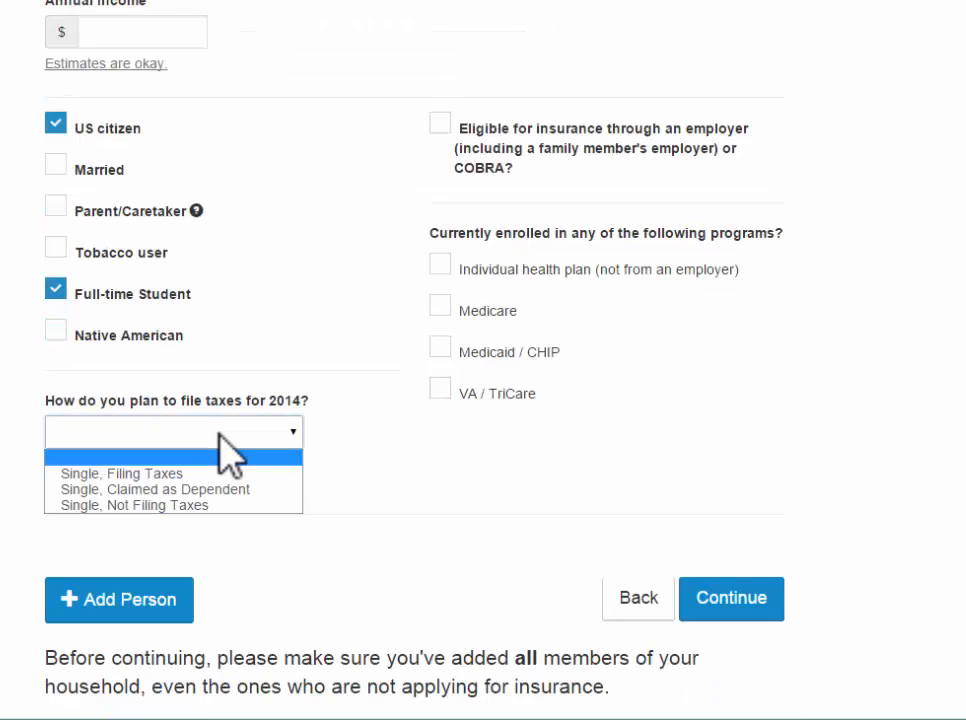
click(240, 490)
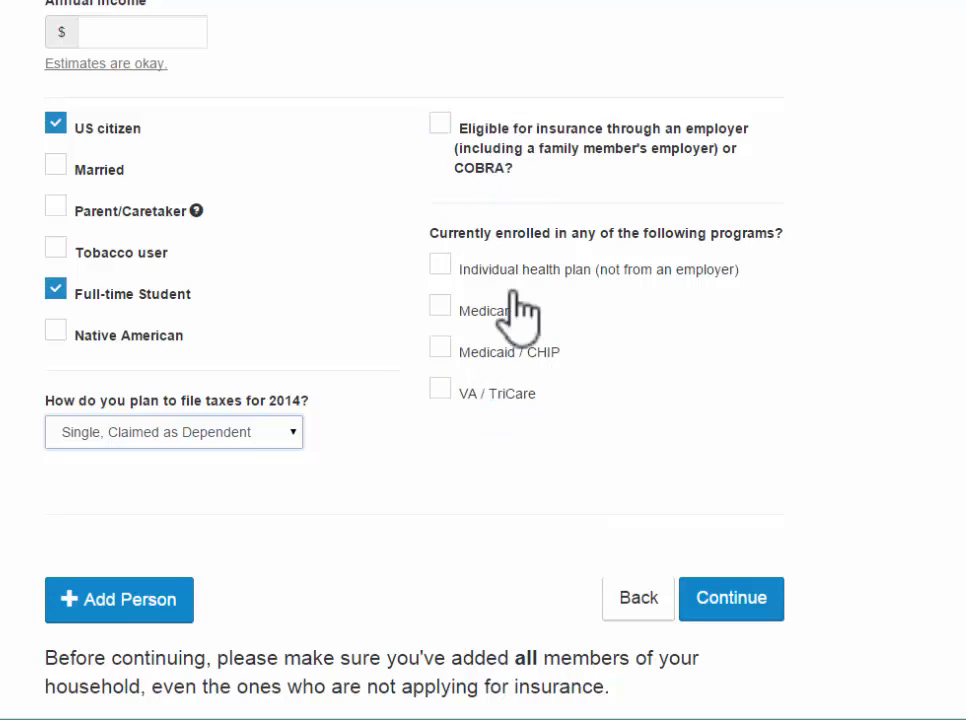
Add a fourth household member to the application.
scroll(487, 460, up, 2)
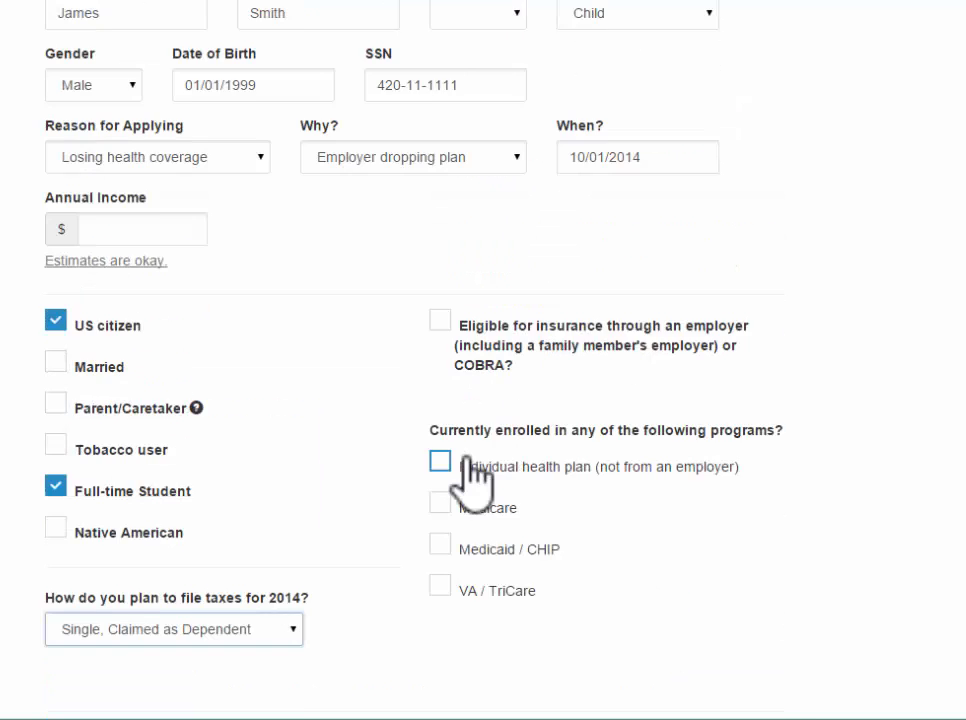
scroll(468, 475, down, 3)
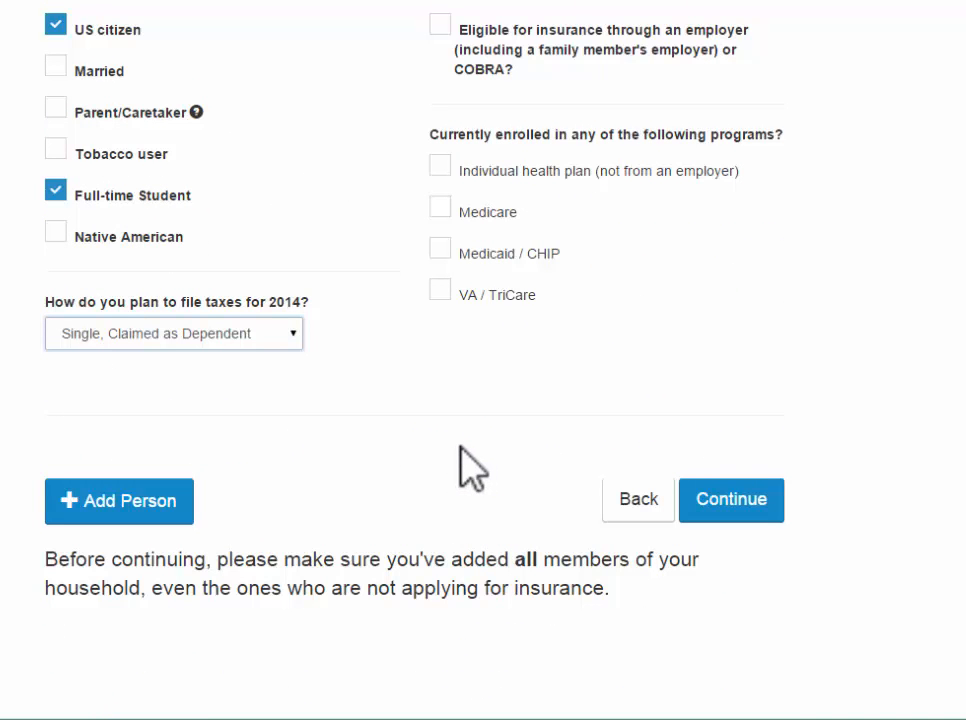
click(150, 502)
Enter Person 4's first and last name.
scroll(147, 539, down, 3)
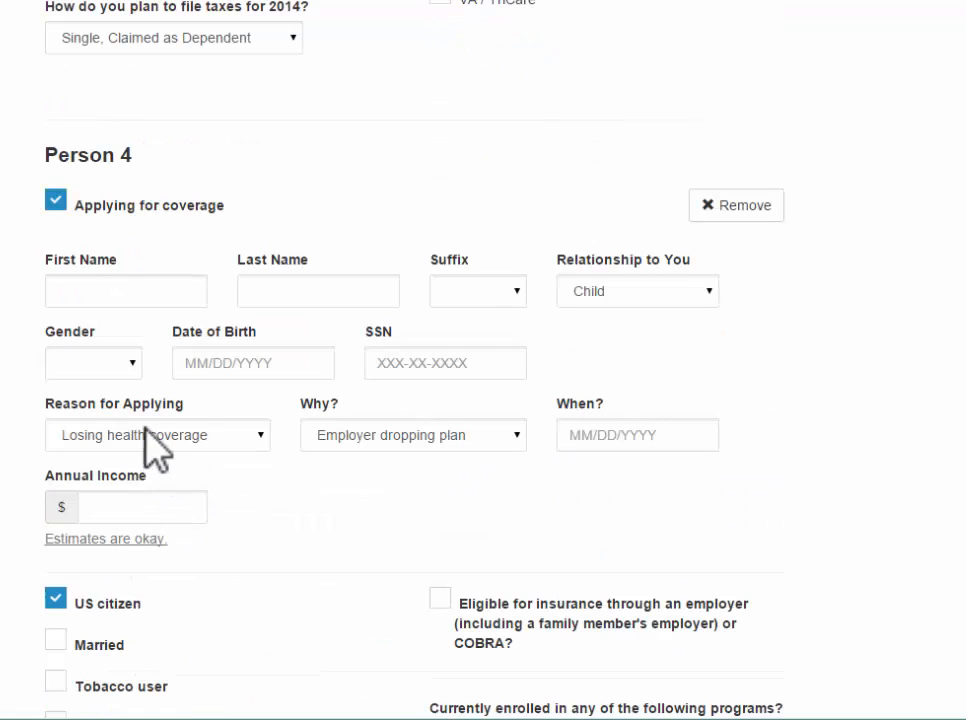
scroll(151, 448, down, 1)
click(62, 192)
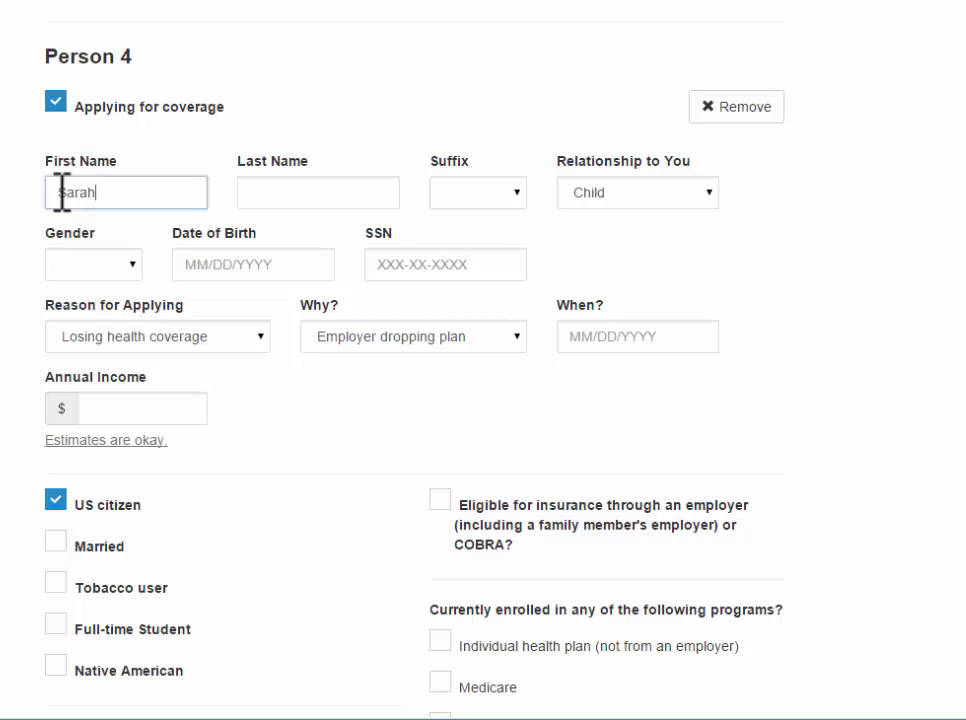
text(Sarah)
key(Tab)
text(Smith)
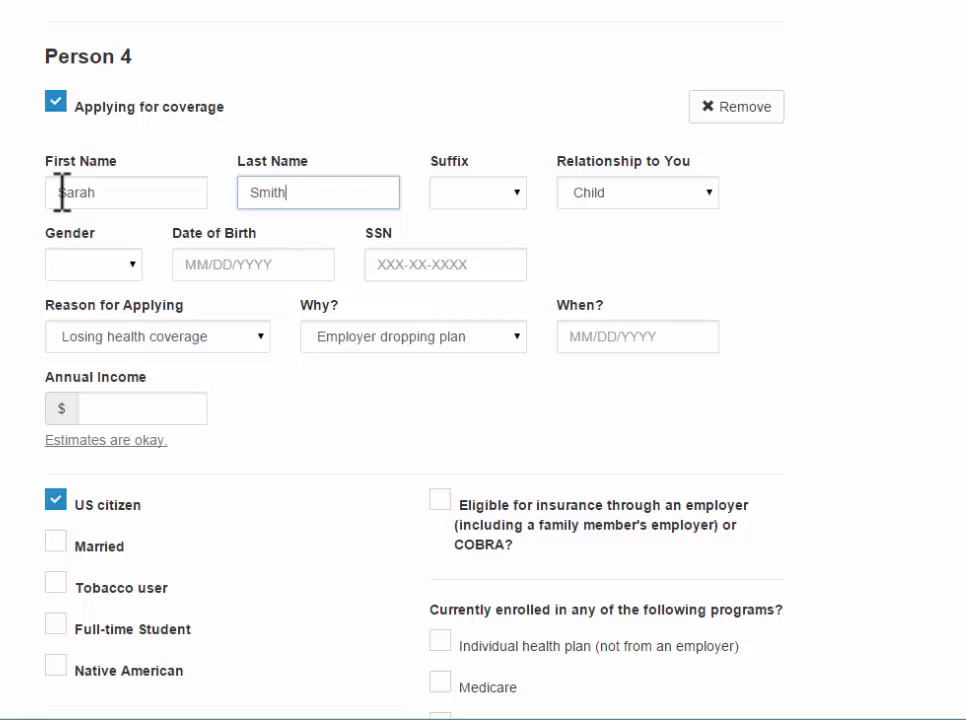
key(Tab)
key(Tab)
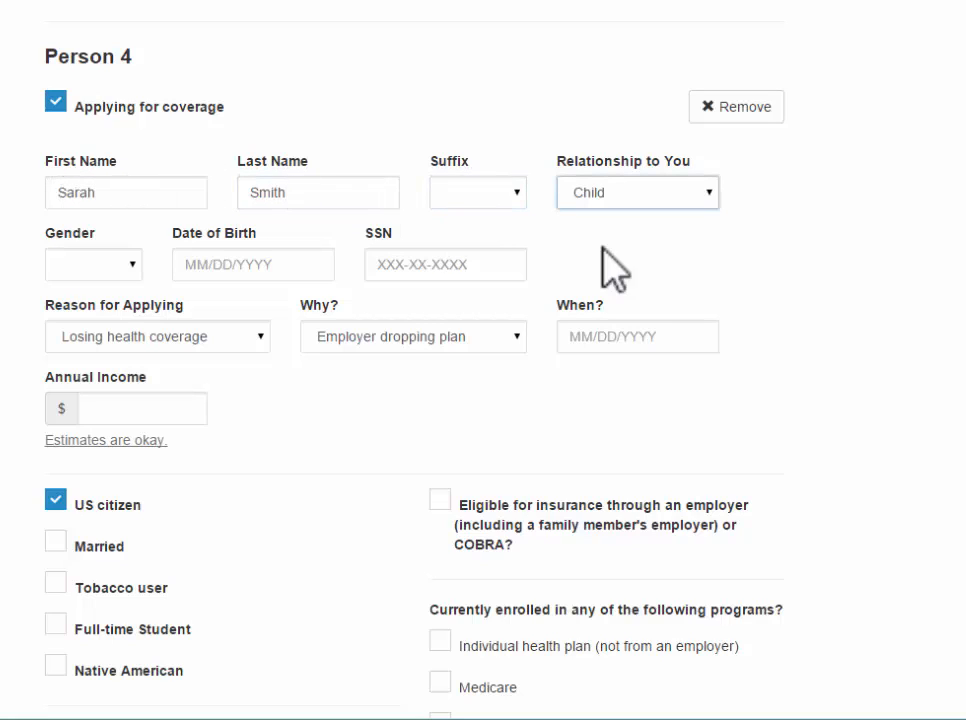
Set Person 4's gender to Female and enter her birth date and SSN.
click(114, 262)
click(108, 320)
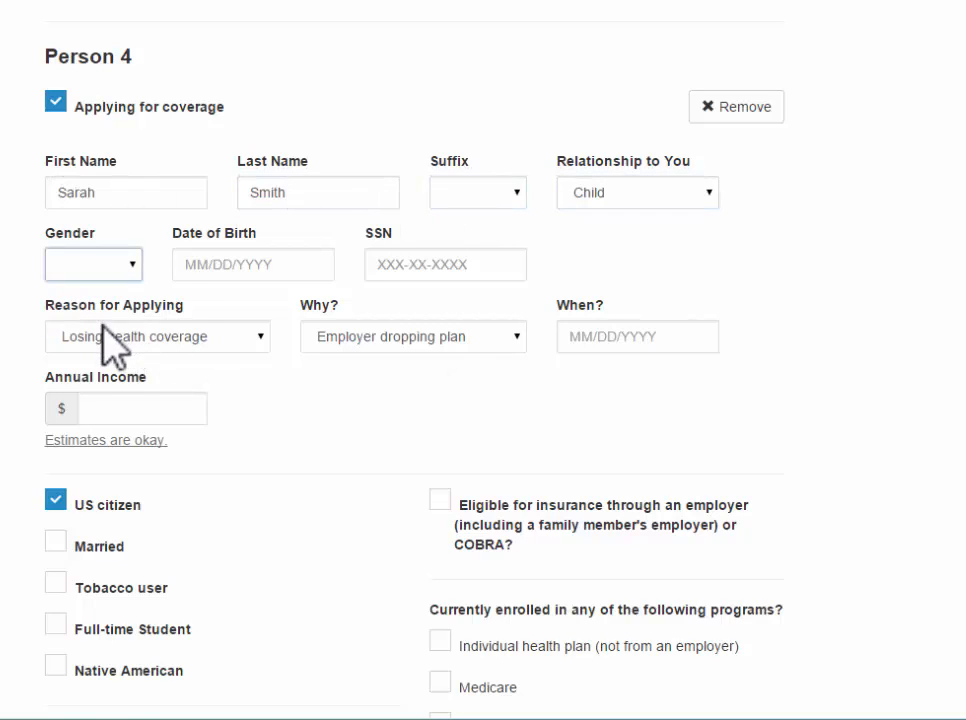
click(190, 265)
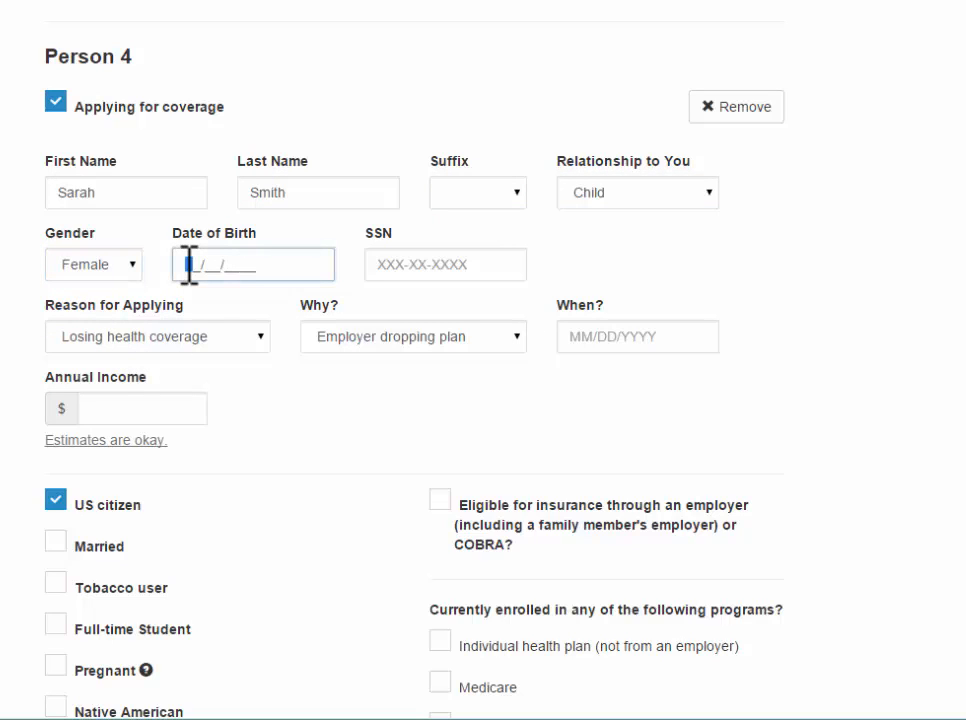
text(04012)
key(Tab)
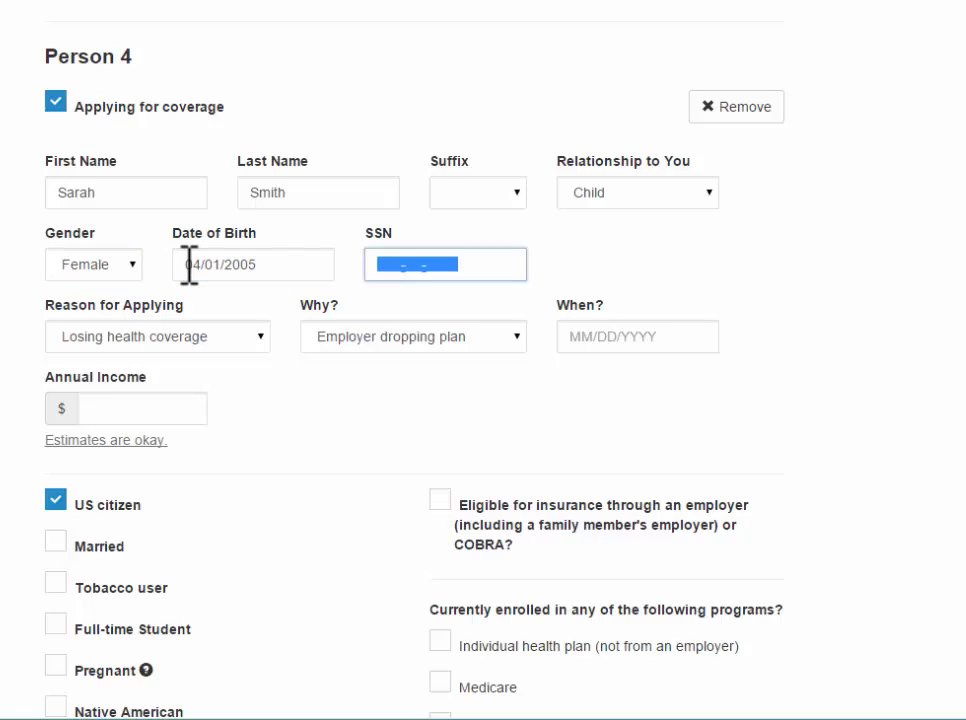
text(420-22-2222)
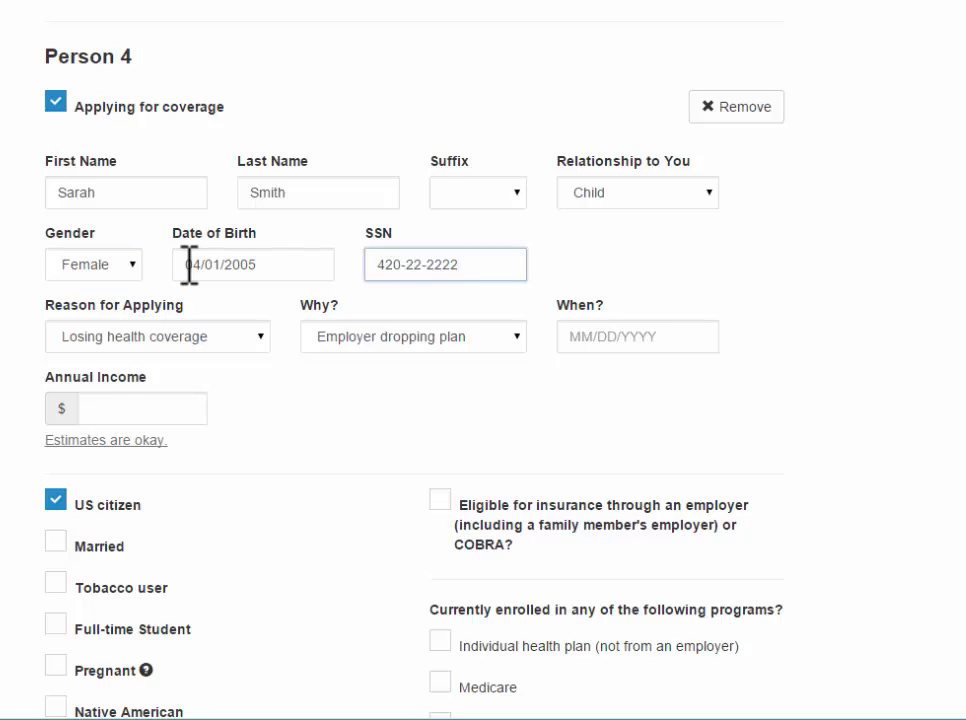
key(Tab)
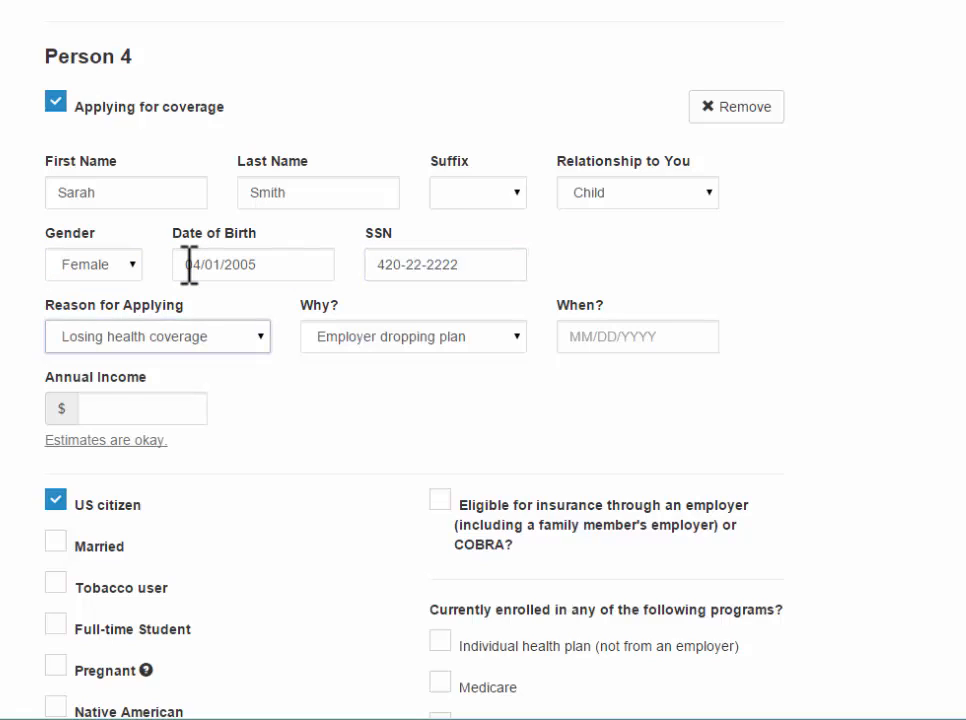
Set When? to 10/10/2014, tick Full-time Student, and choose Single, Claimed as Dependent.
click(578, 338)
text(1)
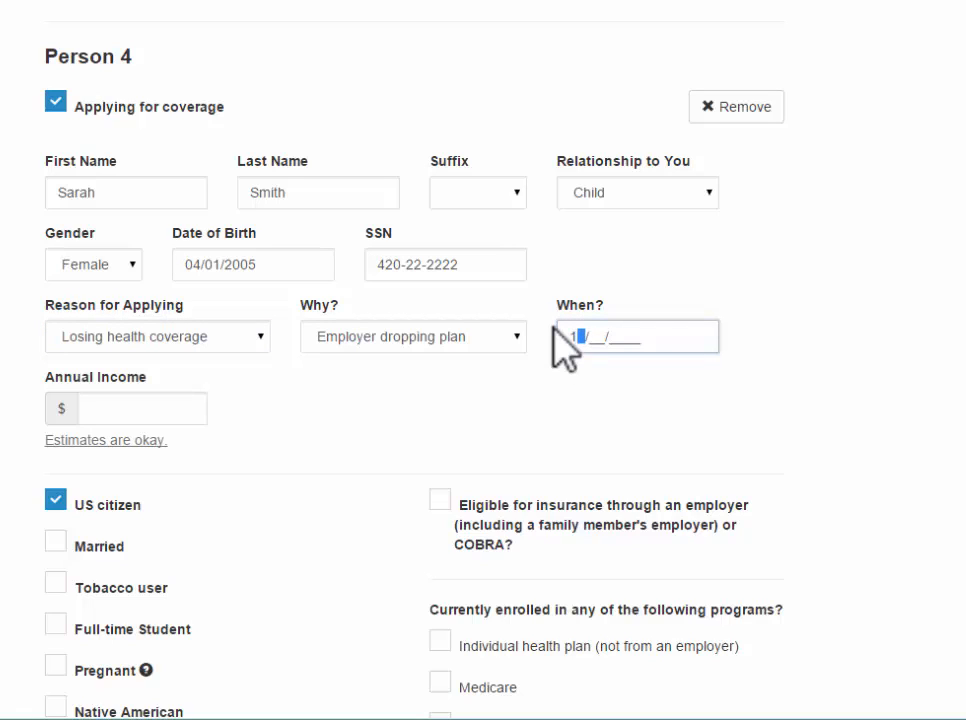
text(0/10/2014)
click(114, 405)
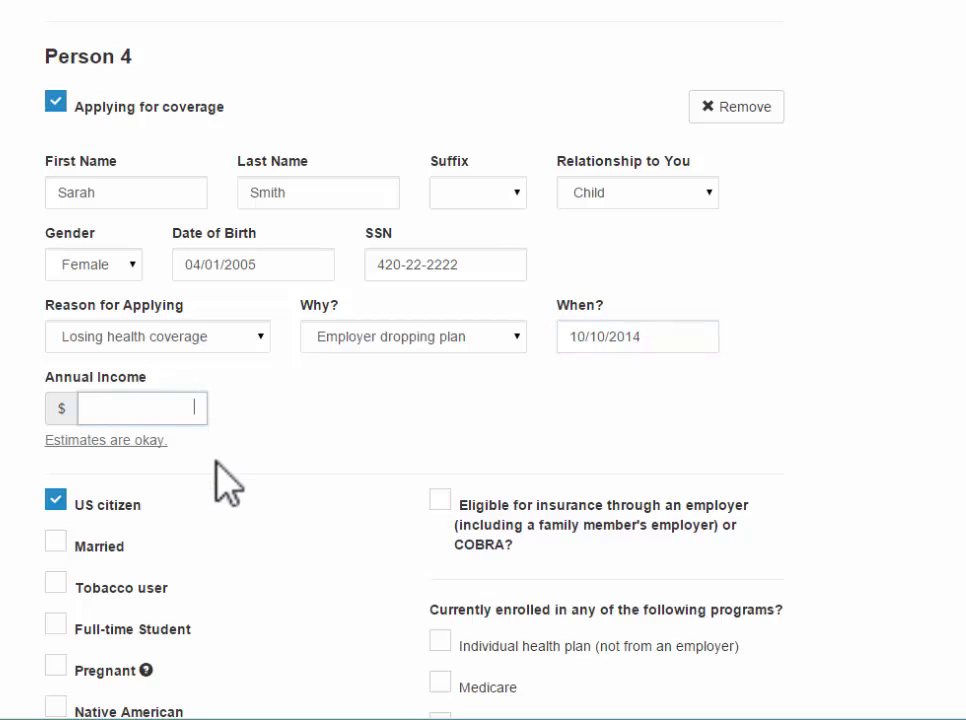
scroll(222, 479, down, 2)
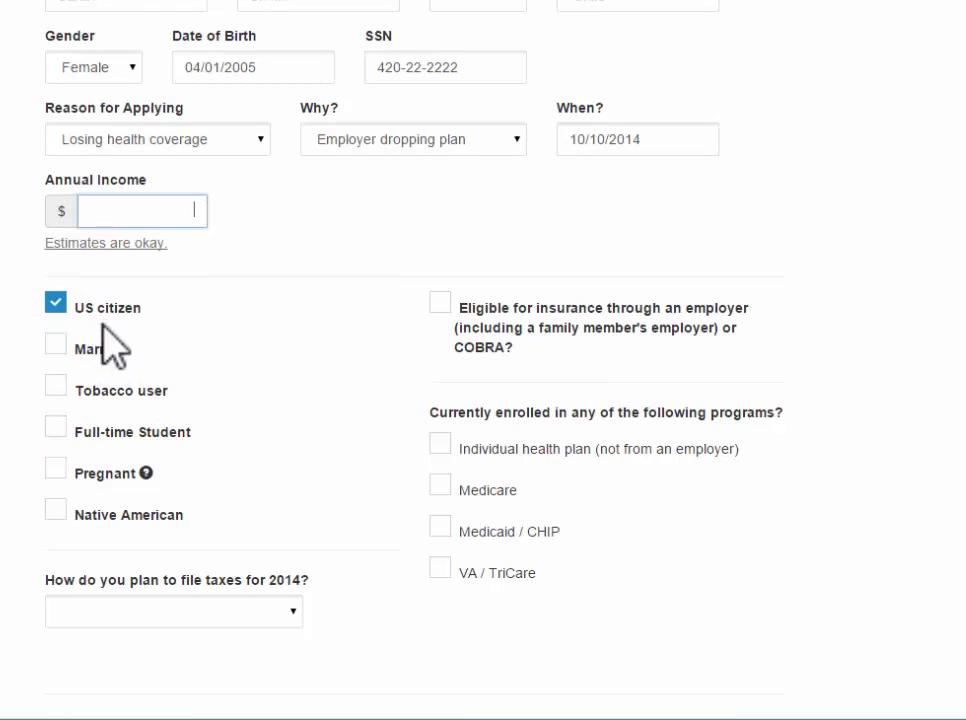
click(101, 437)
click(136, 618)
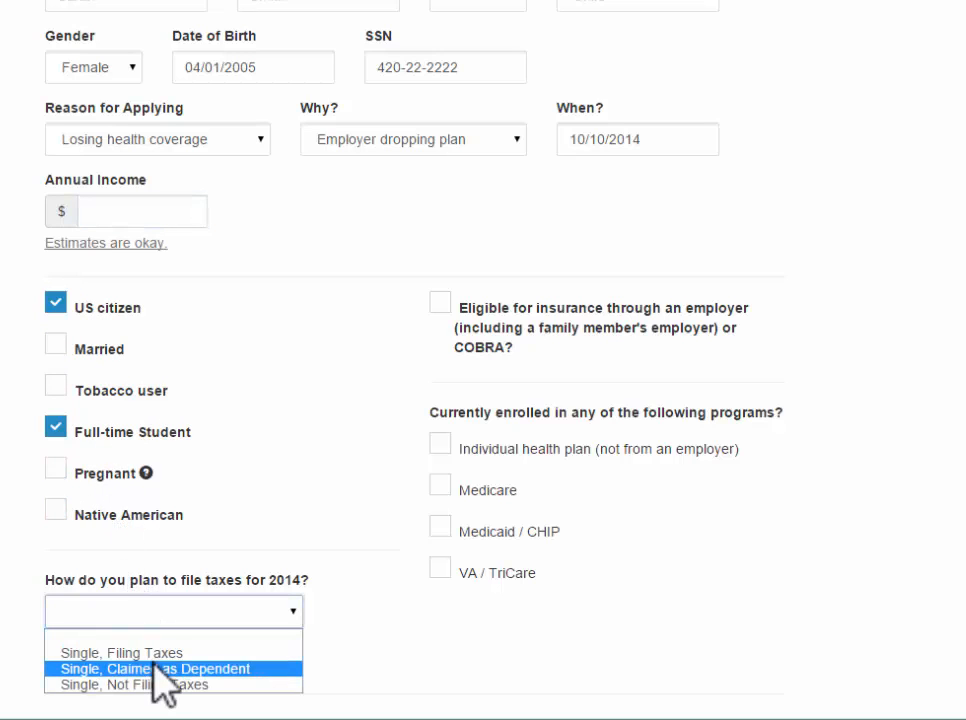
click(154, 667)
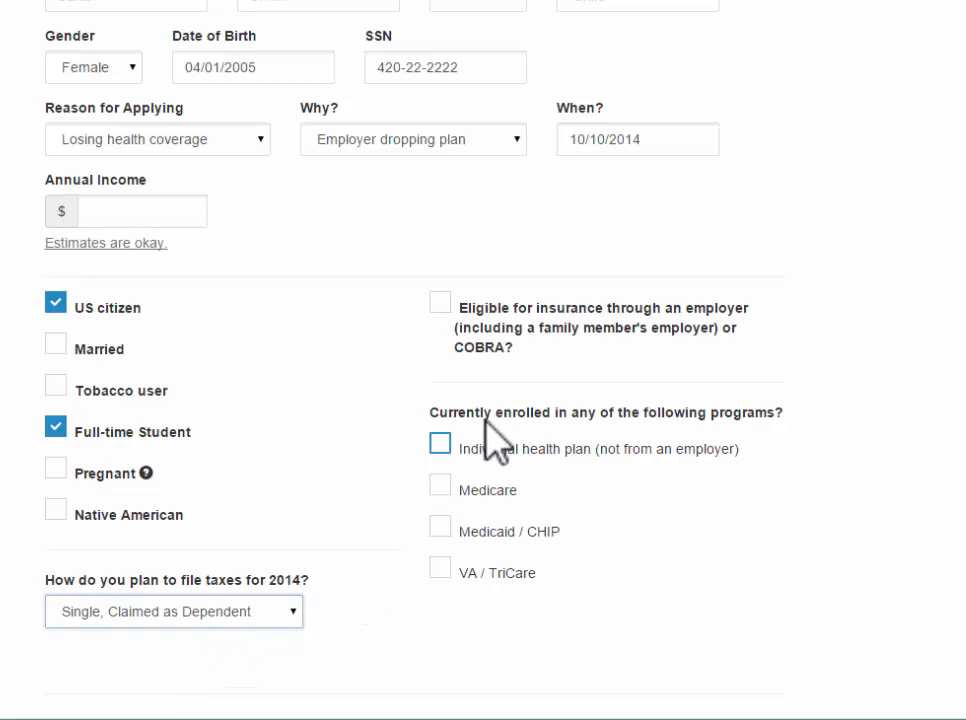
scroll(452, 648, down, 3)
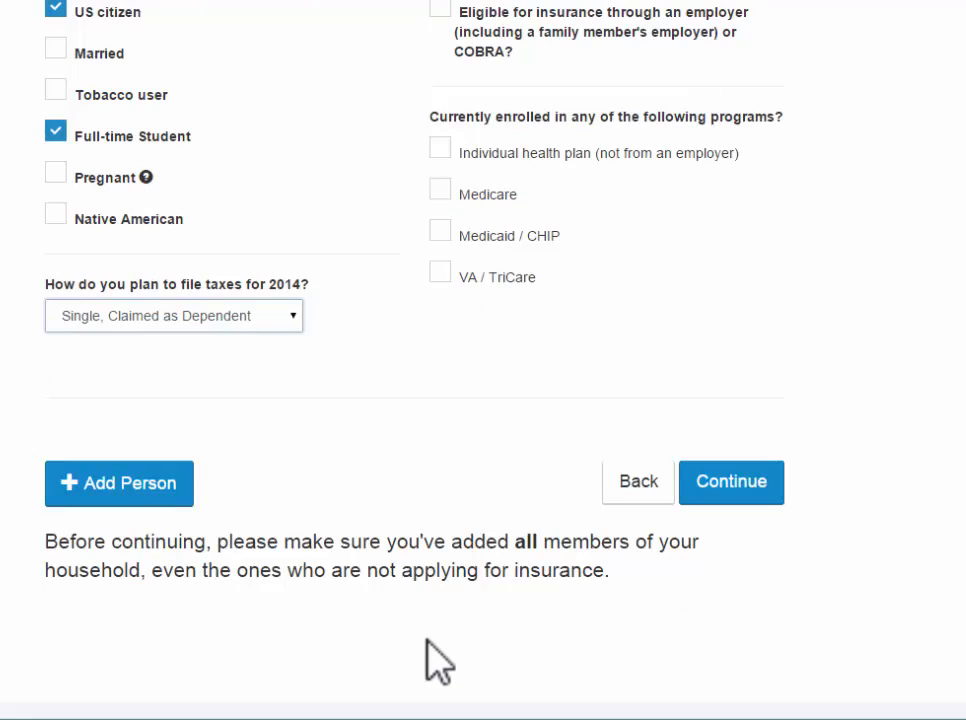
scroll(438, 655, up, 1)
scroll(436, 640, up, 5)
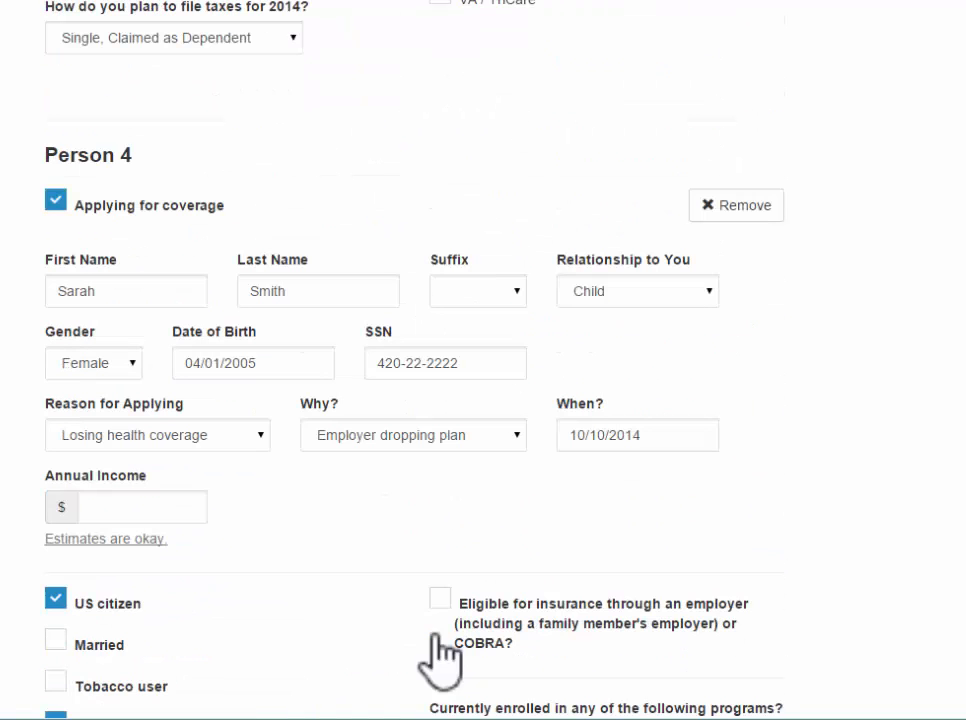
scroll(142, 254, up, 7)
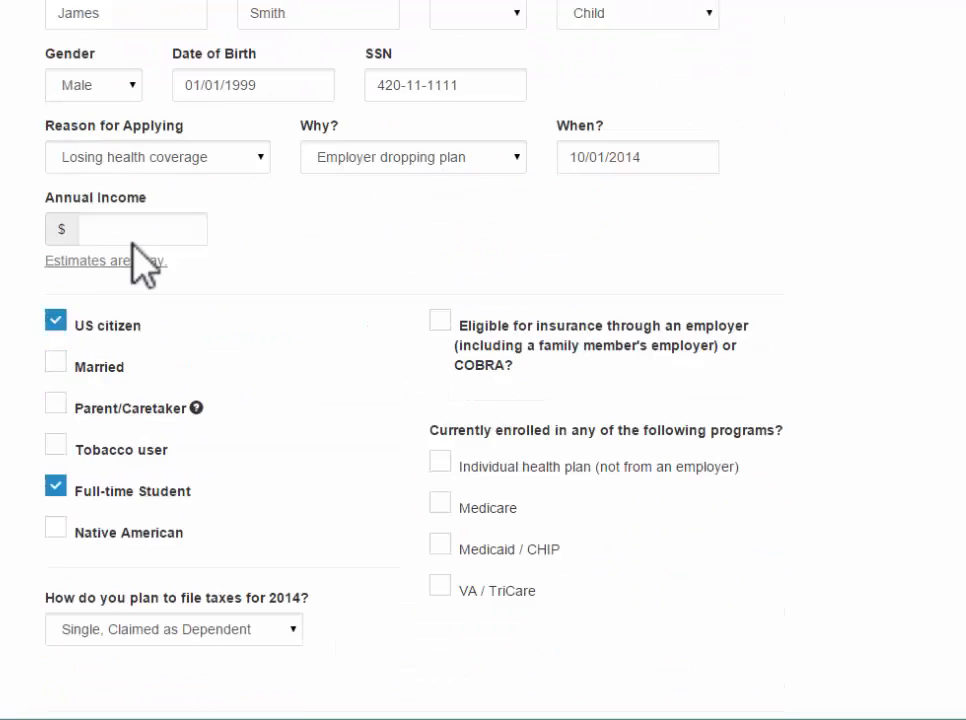
scroll(155, 130, up, 8)
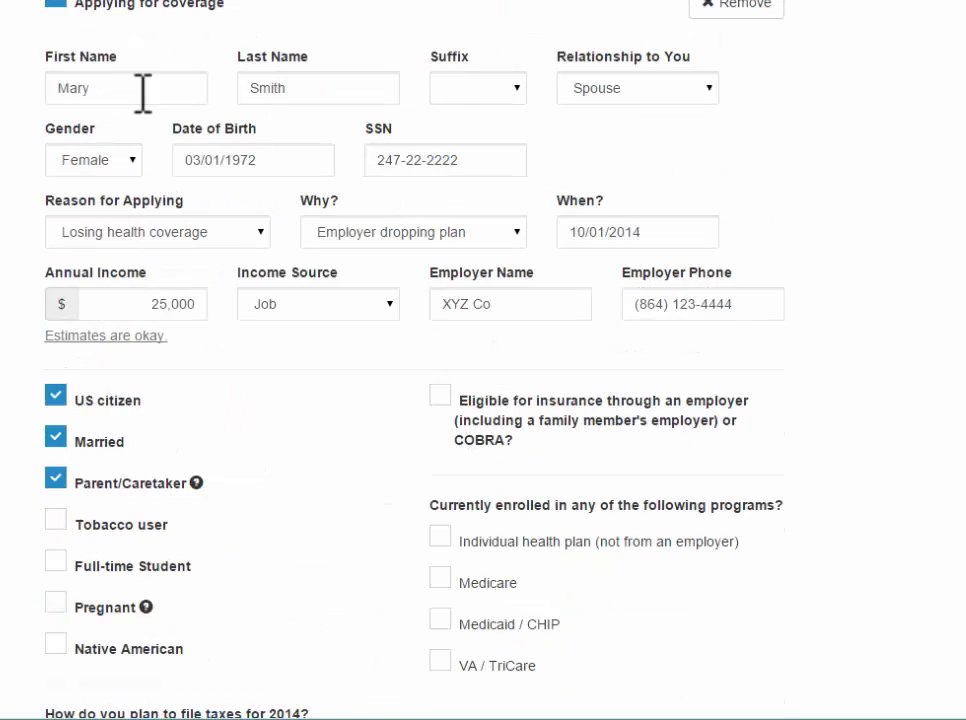
scroll(160, 150, up, 8)
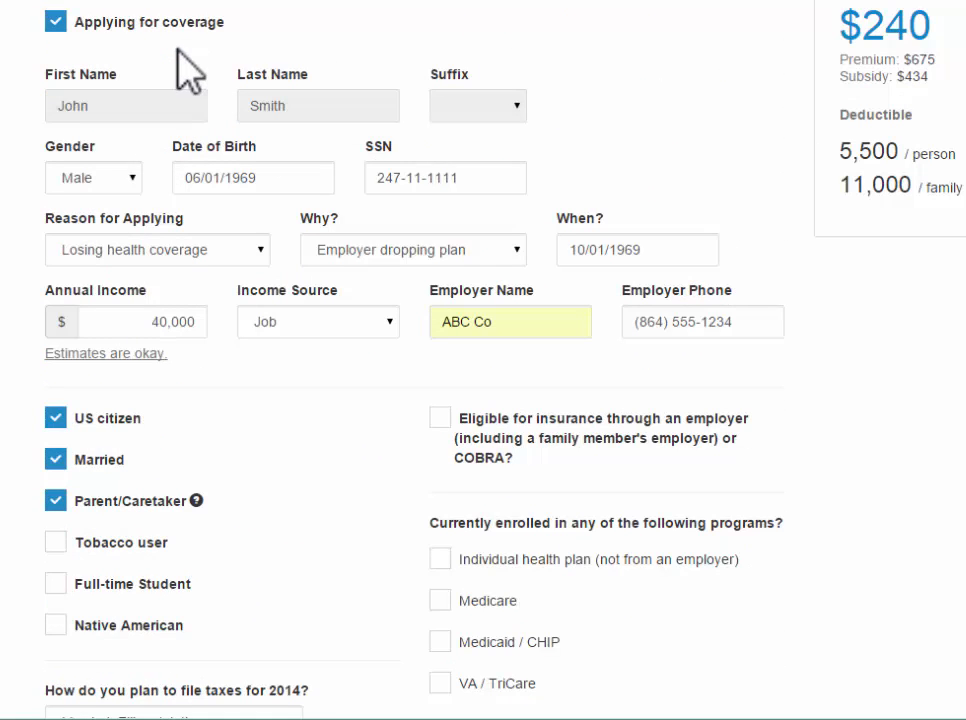
scroll(178, 48, up, 4)
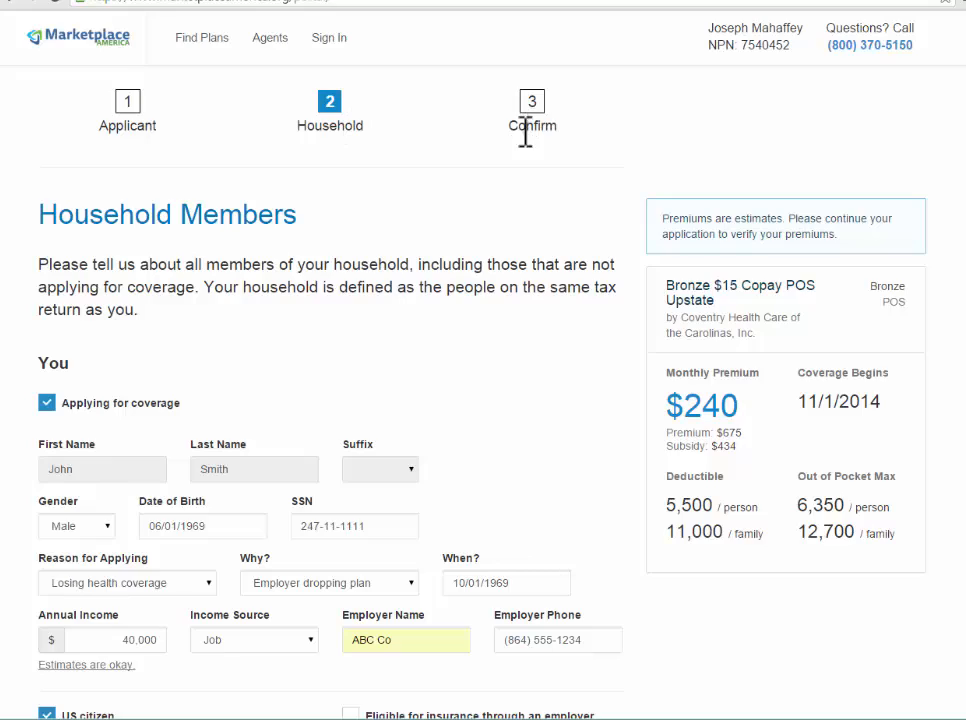
scroll(466, 330, down, 20)
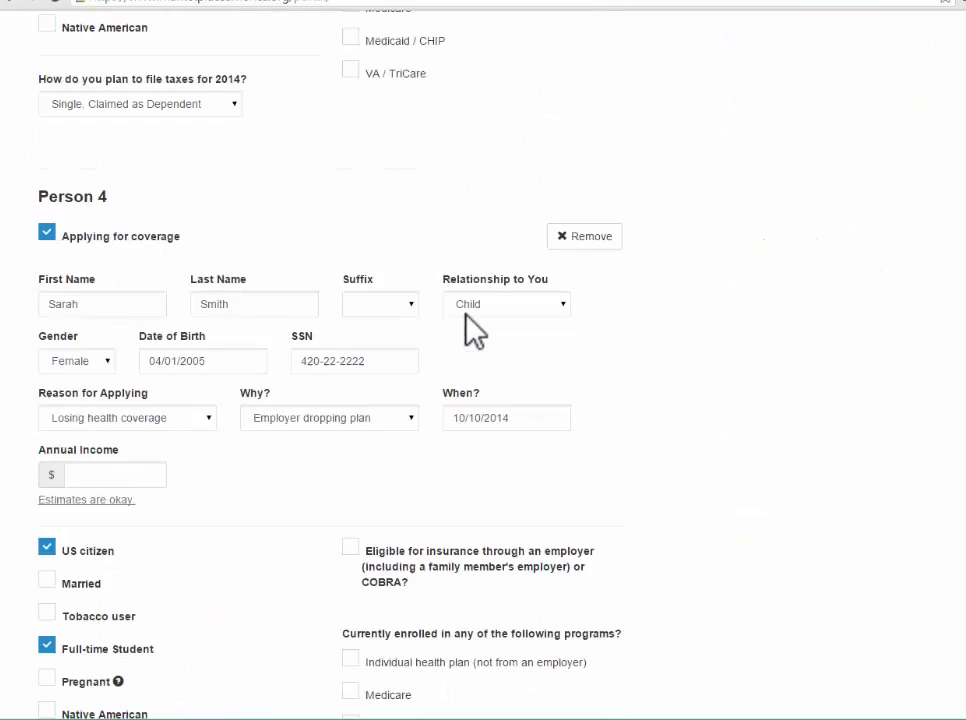
scroll(473, 330, down, 5)
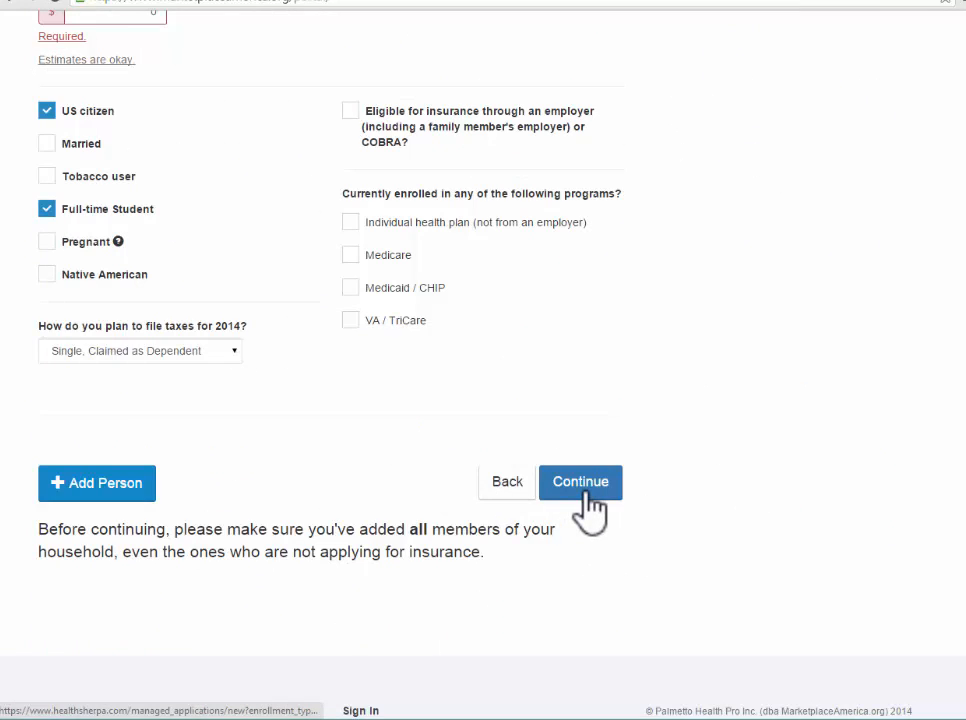
Fill in 0 annual income for Persons 3 and 4, then continue to Confirm and Sign.
click(582, 490)
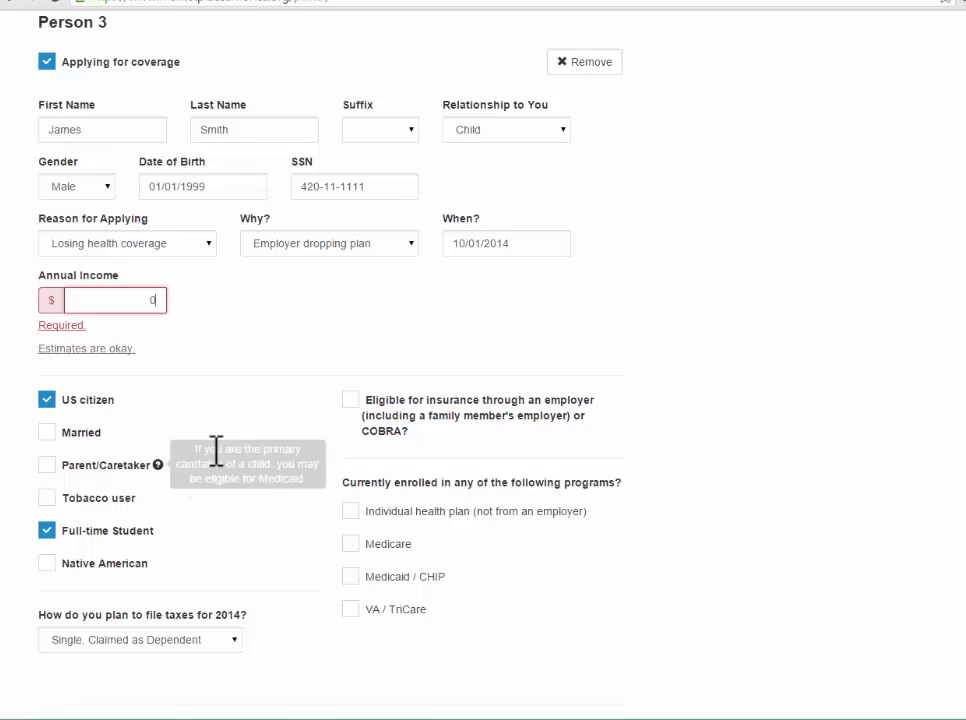
scroll(216, 460, down, 4)
scroll(216, 450, down, 5)
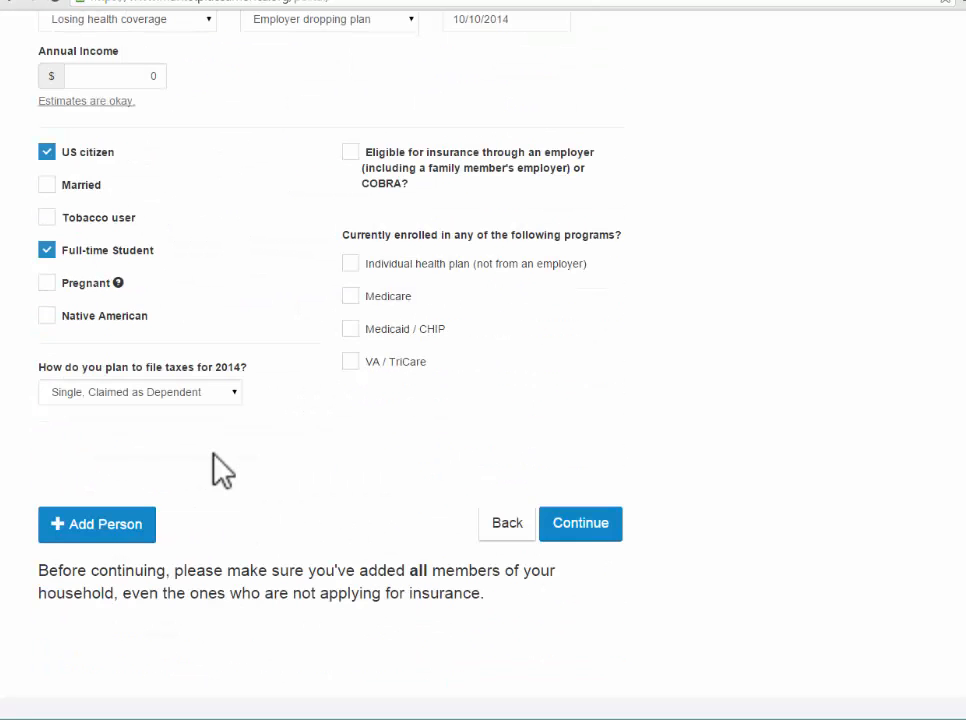
scroll(240, 453, up, 3)
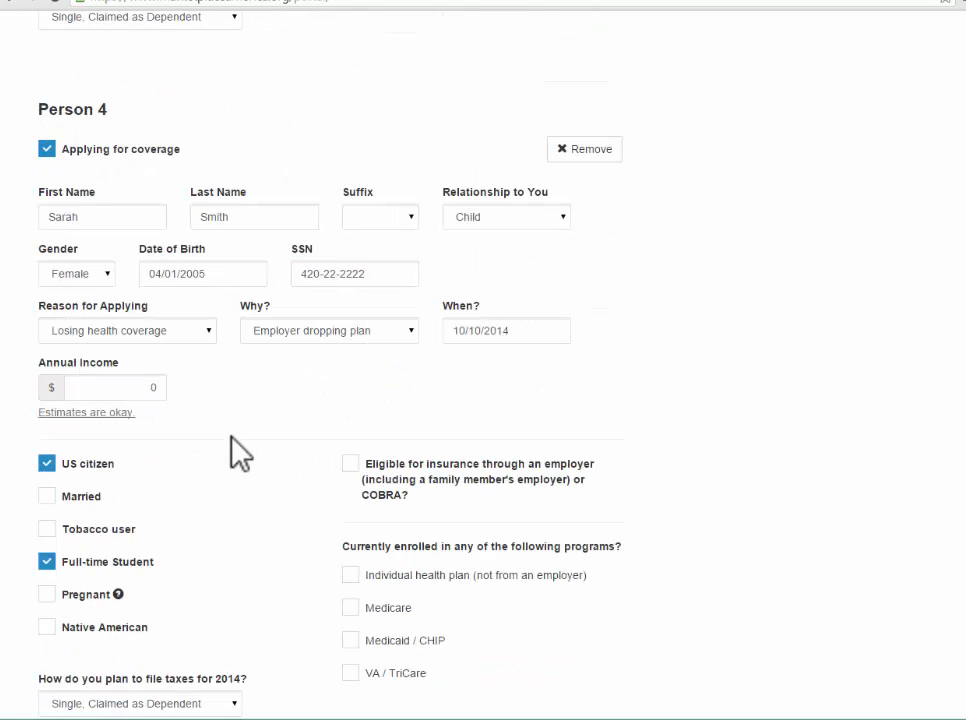
click(157, 390)
scroll(231, 443, down, 3)
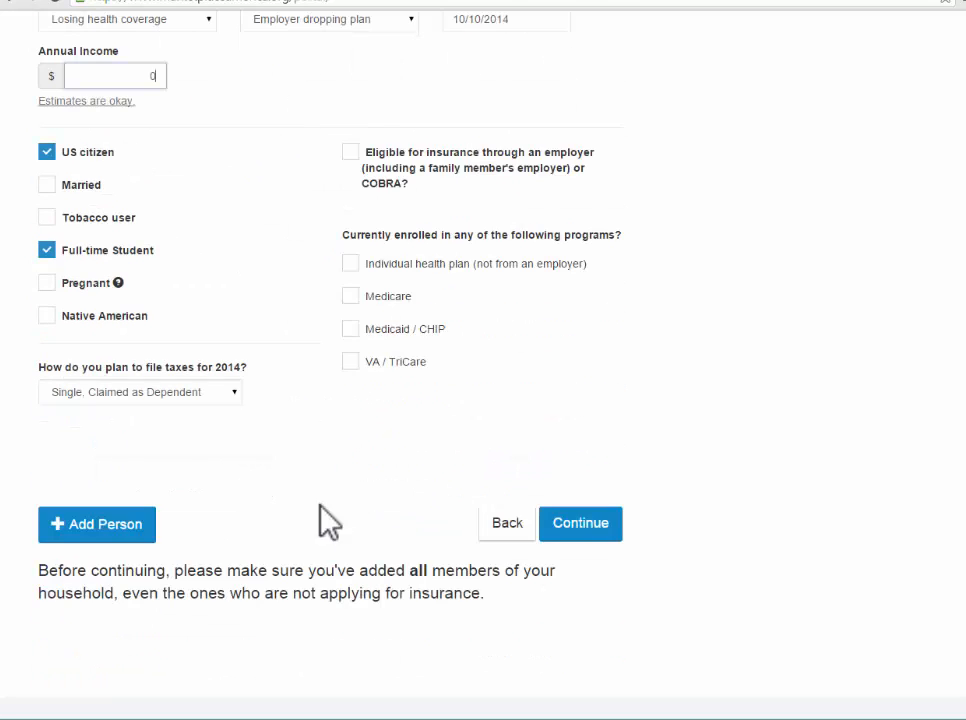
click(590, 530)
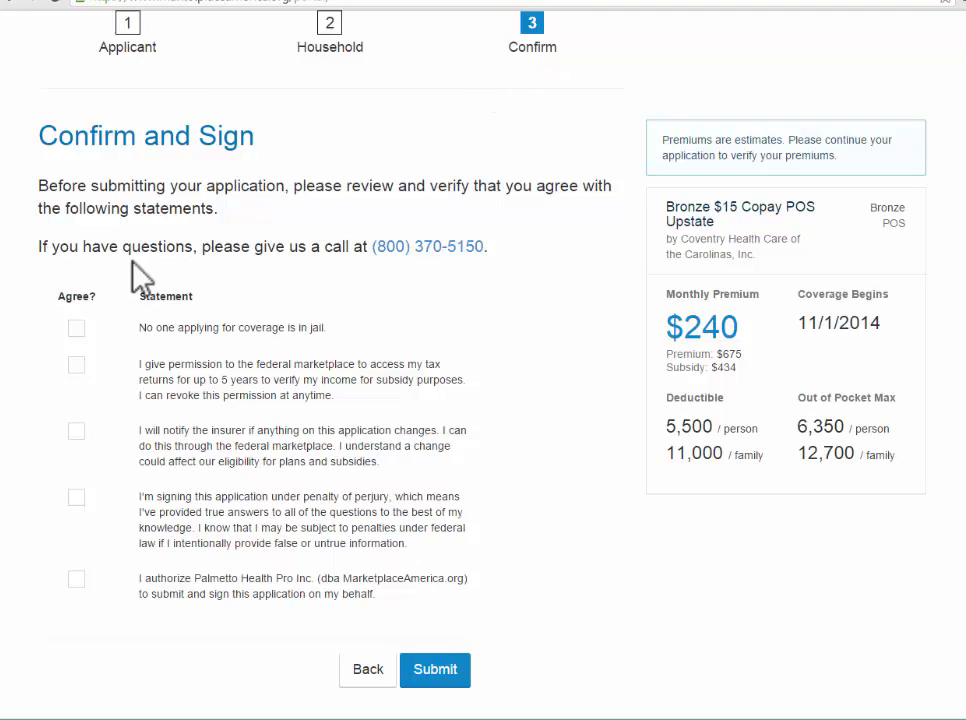
Tick all five agreement statements (jail, tax returns, reporting changes, perjury, authorization) and submit.
click(76, 329)
click(76, 365)
click(76, 432)
click(76, 497)
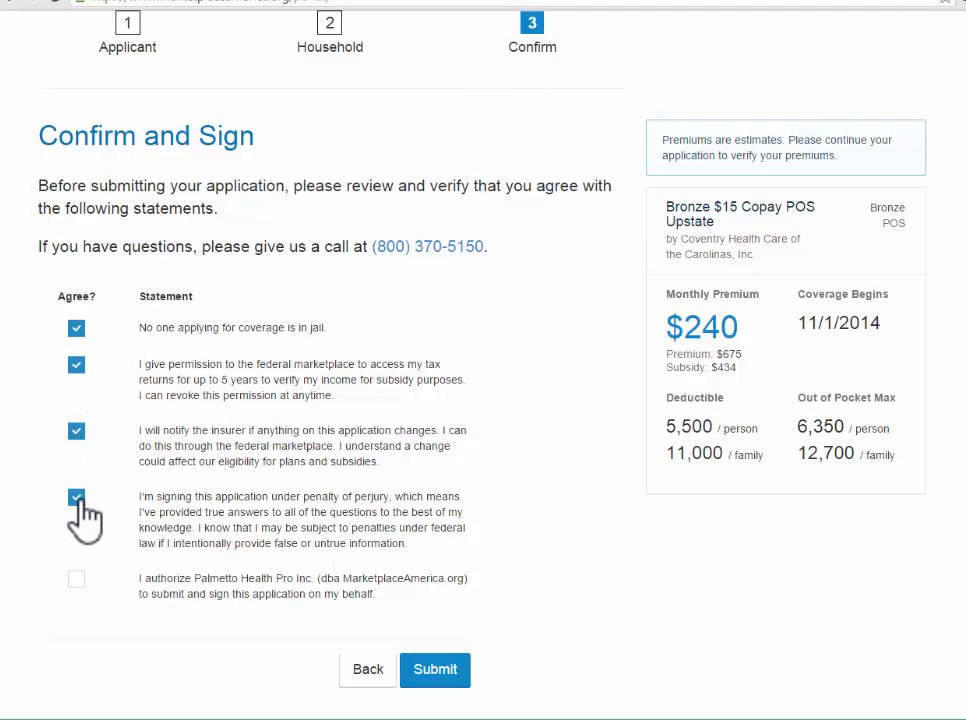
click(76, 580)
scroll(192, 441, down, 2)
click(420, 522)
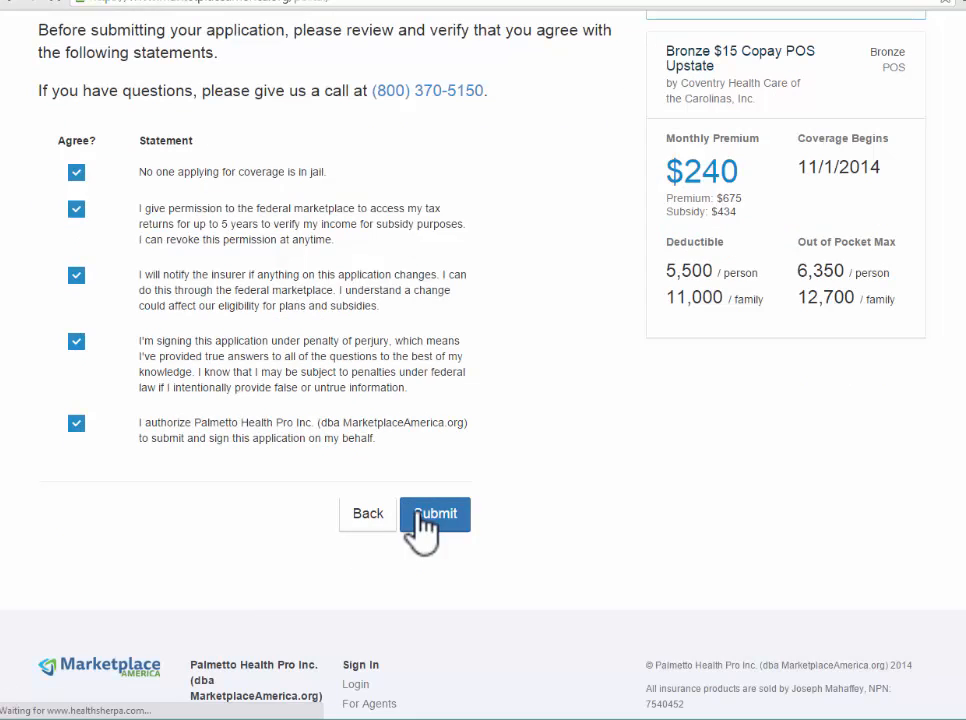